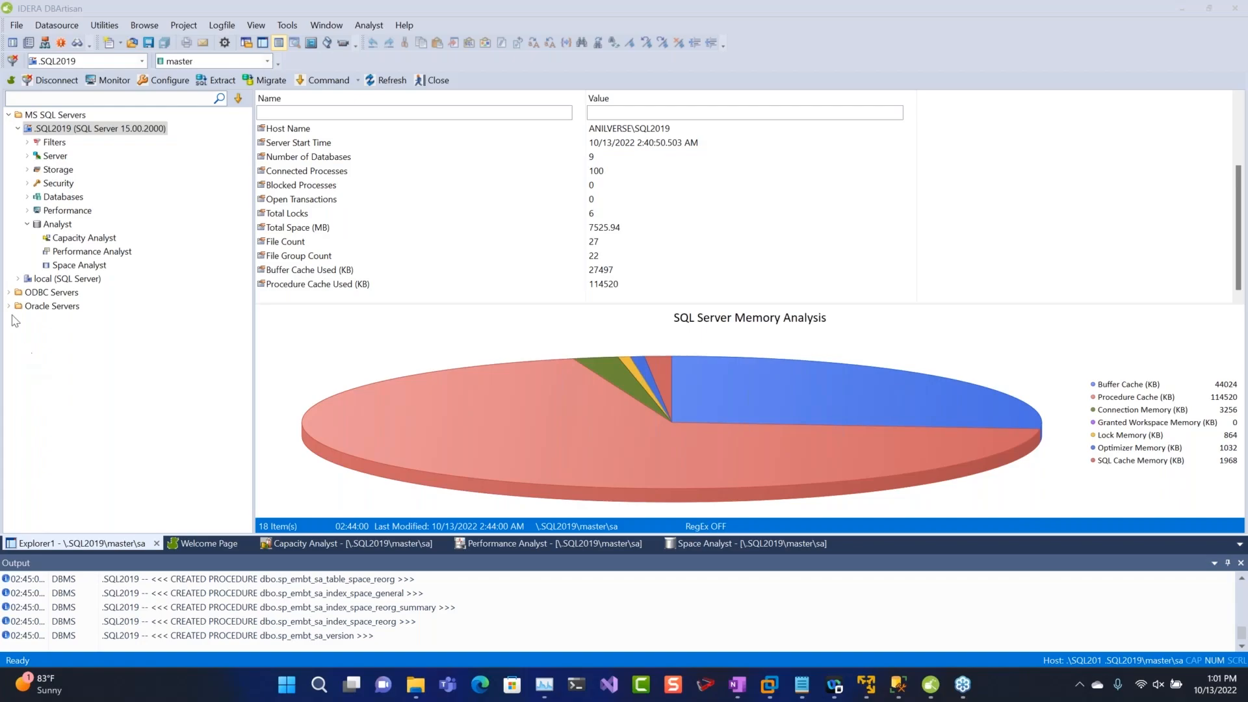
Look through the datasources in the ODBC Servers and Oracle Servers groups, and view the Welcome Page.
left_click(9, 293)
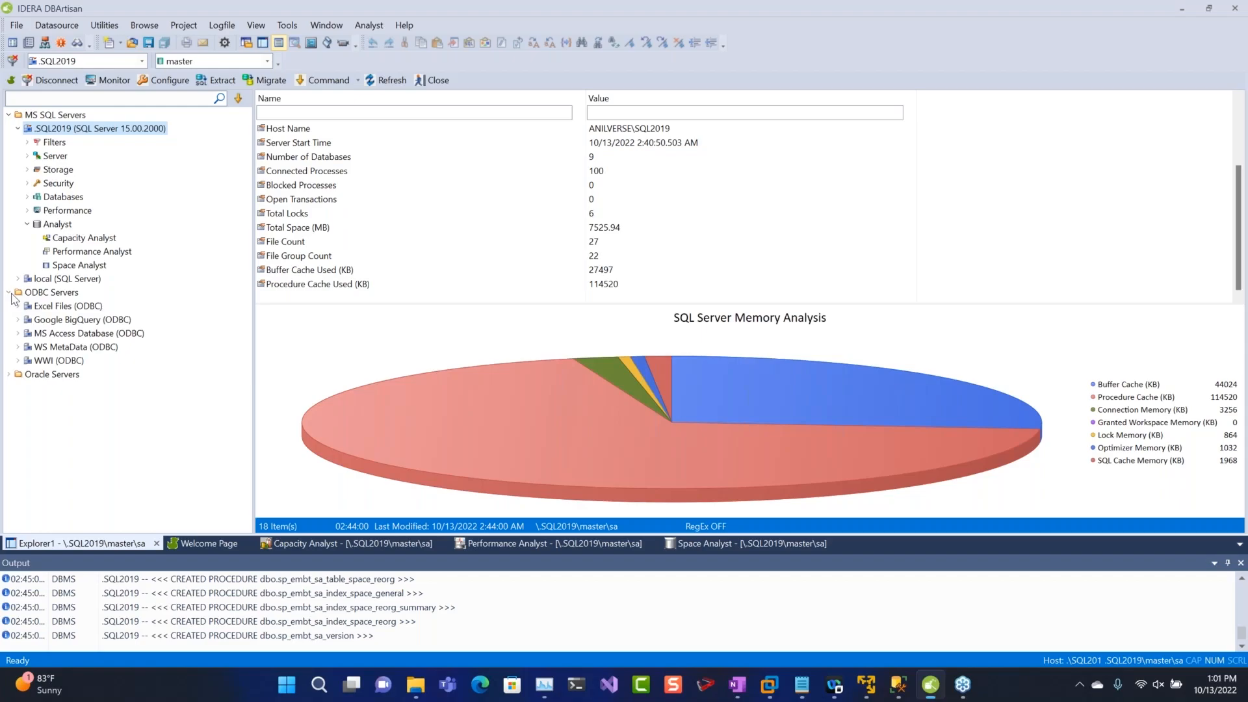
left_click(8, 375)
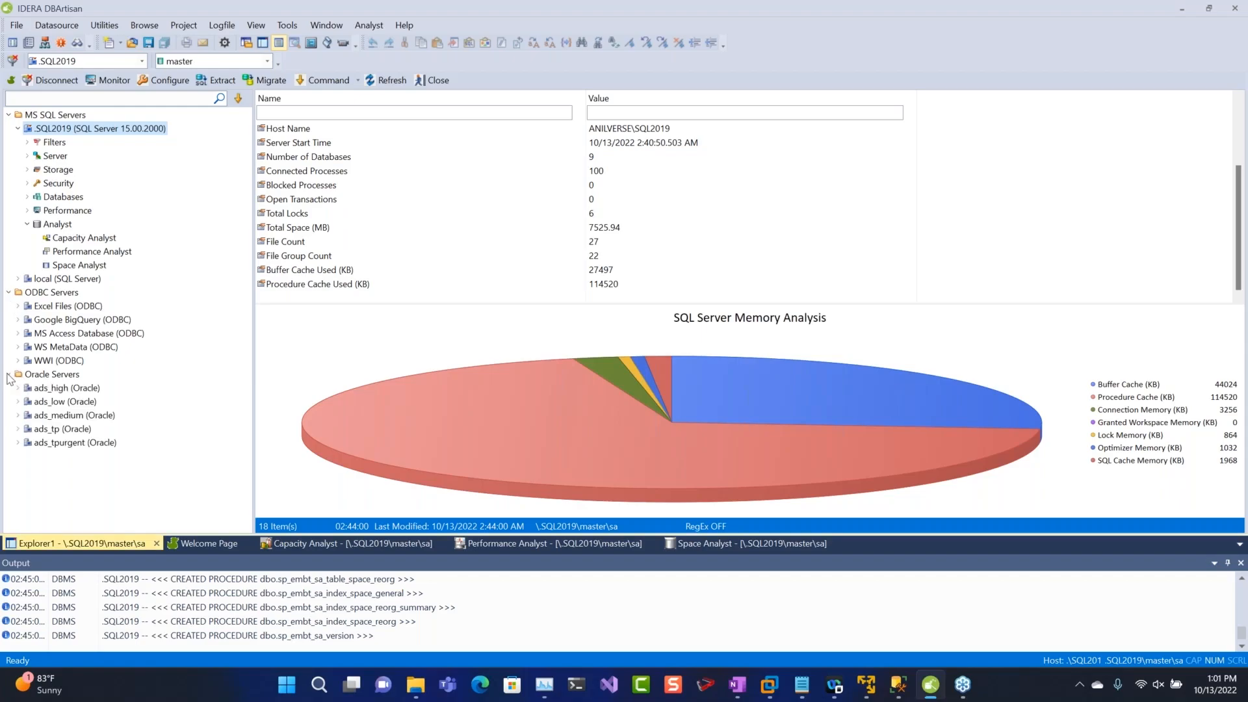
left_click(9, 293)
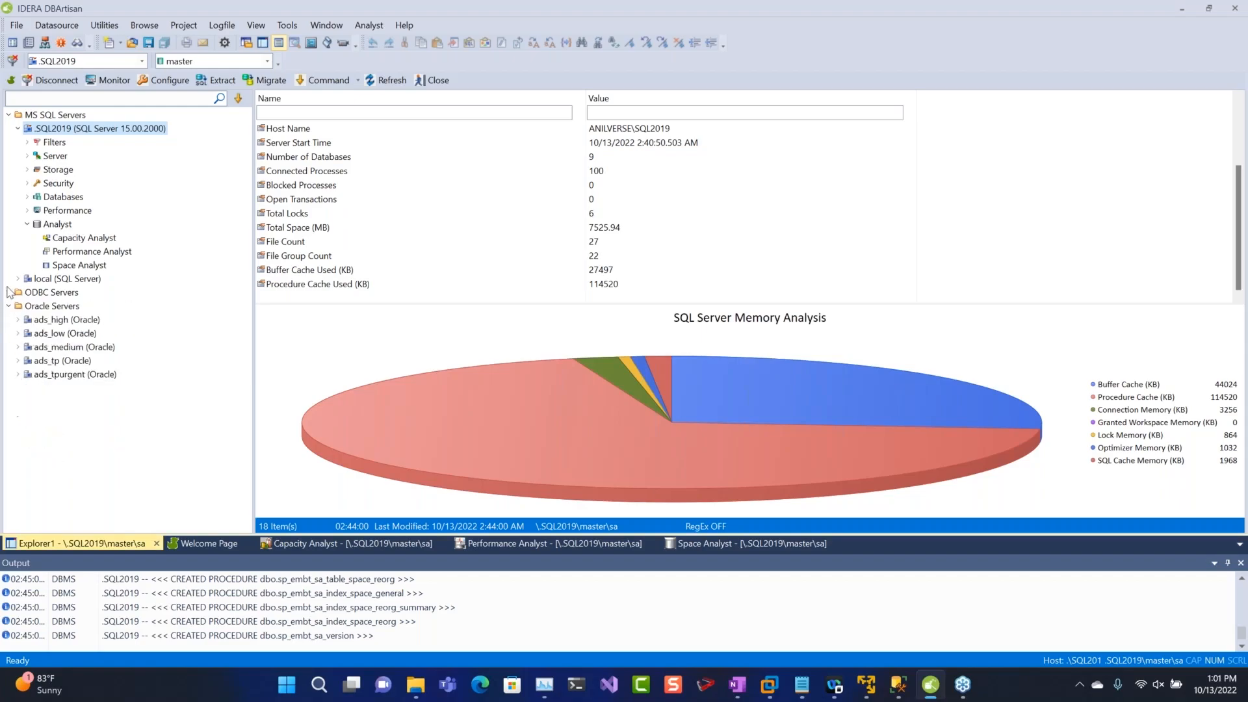
left_click(9, 306)
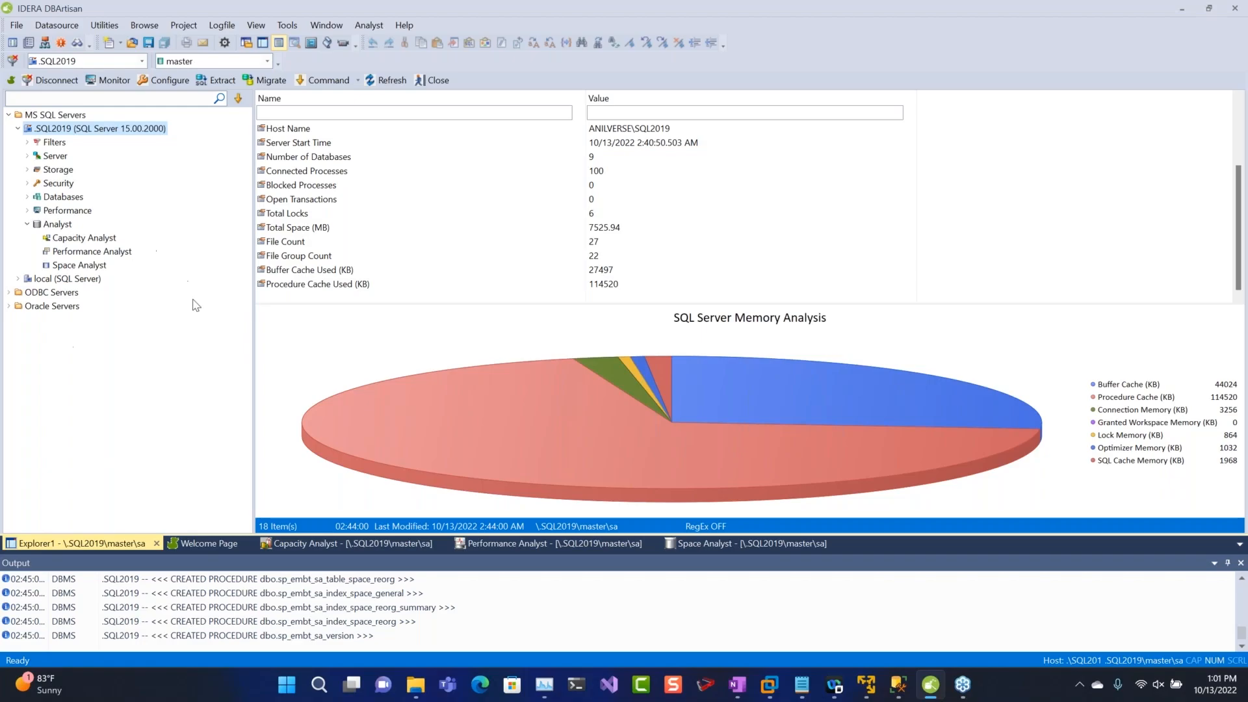
left_click(215, 547)
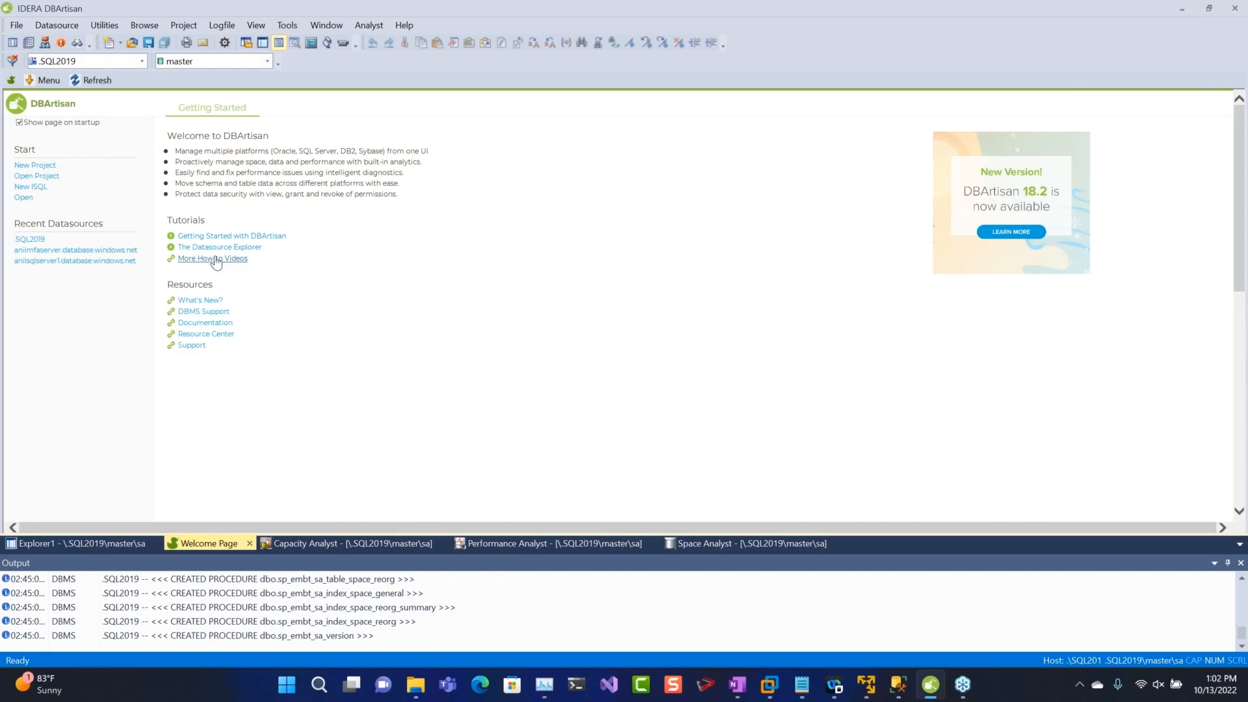
left_click(74, 544)
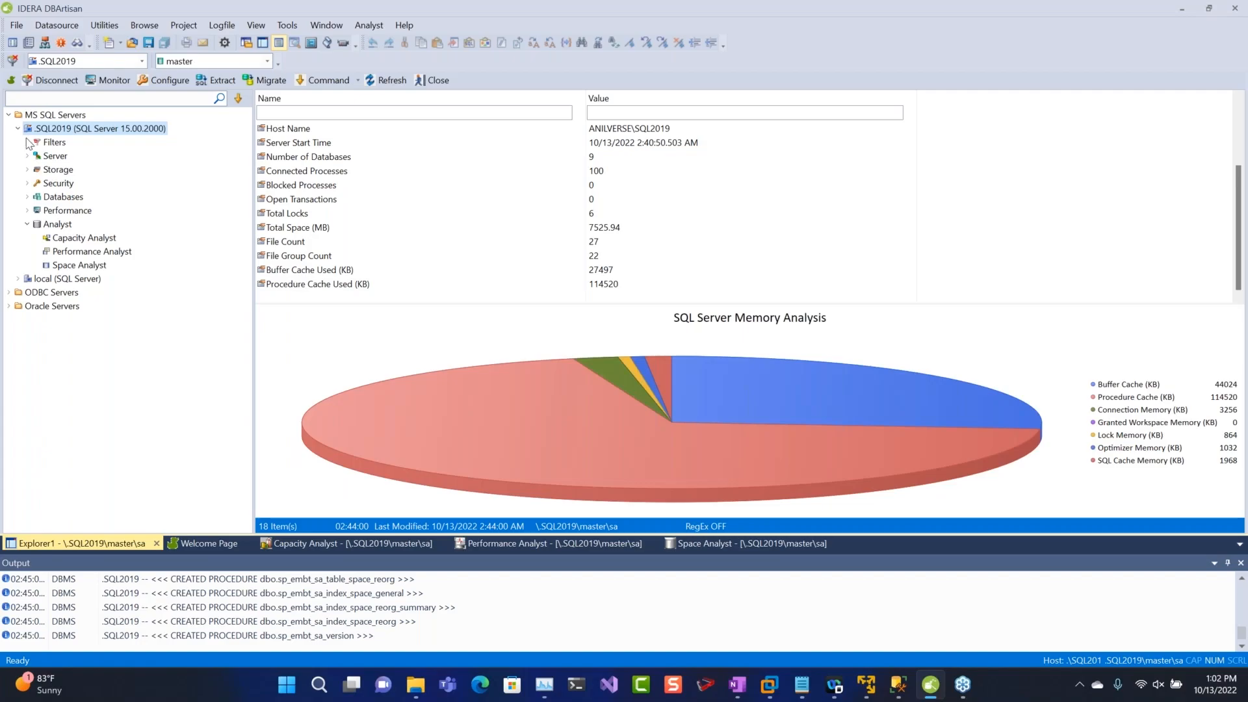
View the new datasource group form and the database types available for registering a datasource, cancelling both.
left_click(35, 115)
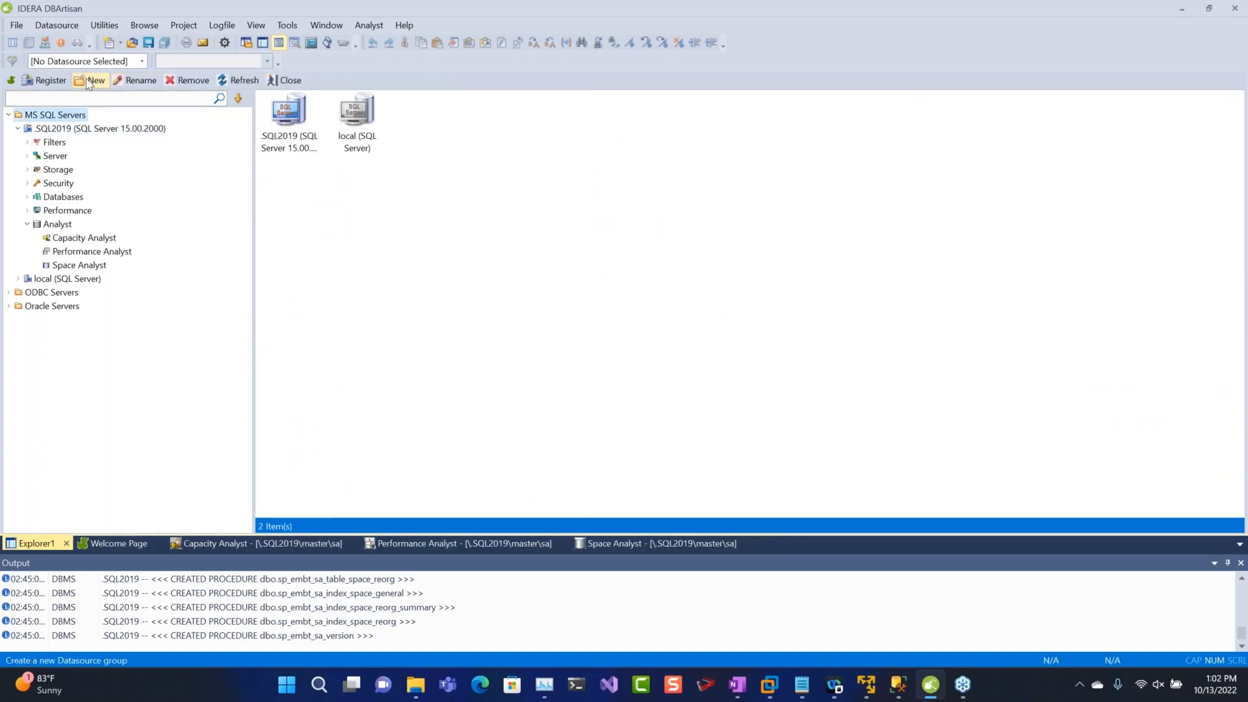
left_click(91, 81)
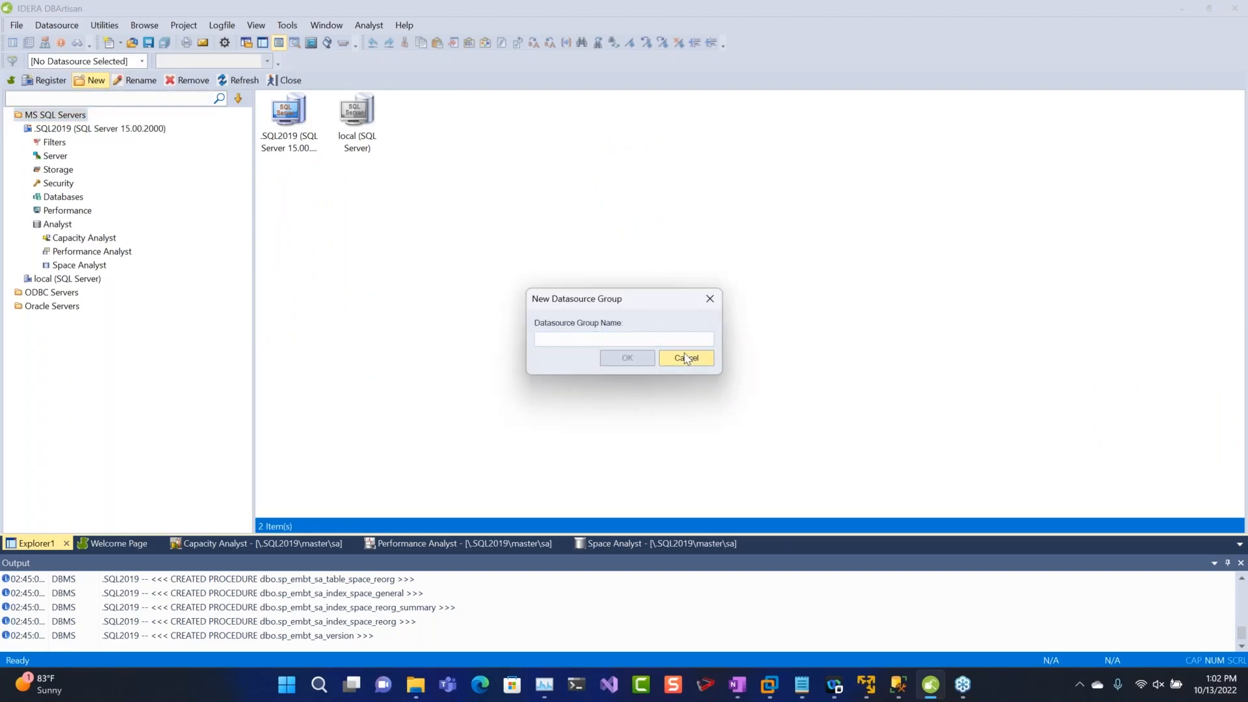
left_click(688, 360)
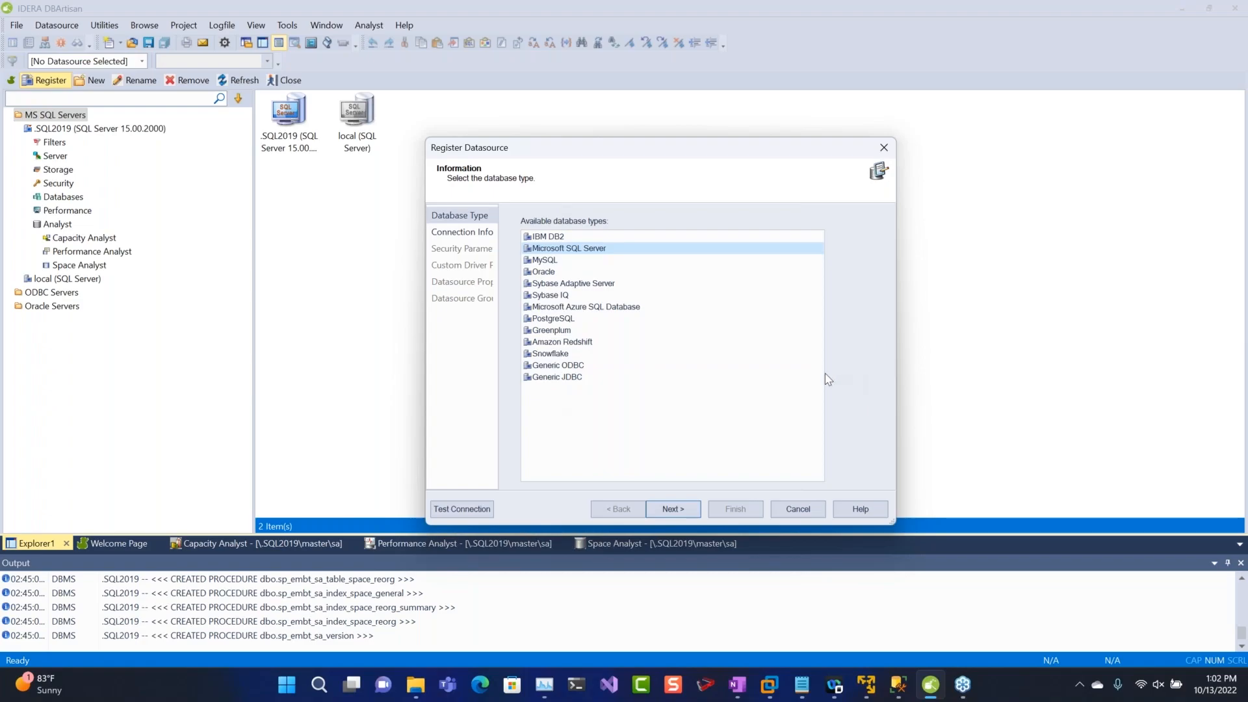
left_click(808, 510)
Enable only the Ignore System Objects filter for the .SQL2019 server, leaving Show Only My Objects off.
left_click(93, 133)
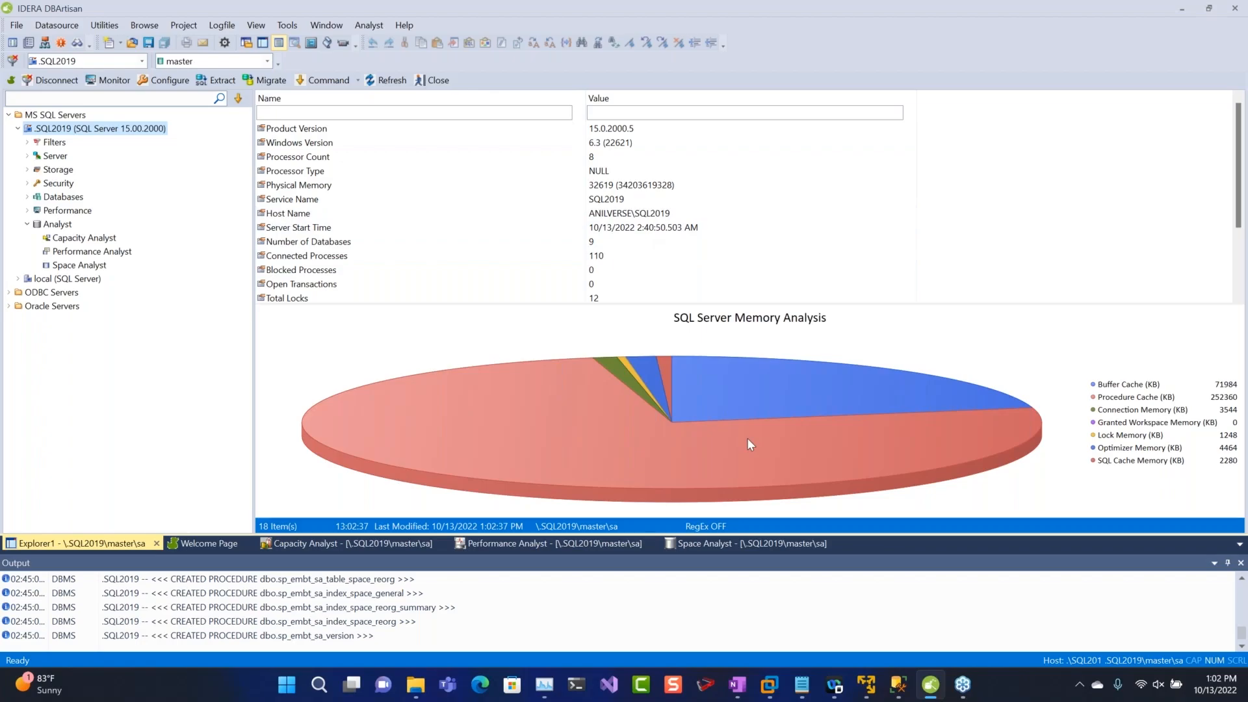
left_click(26, 143)
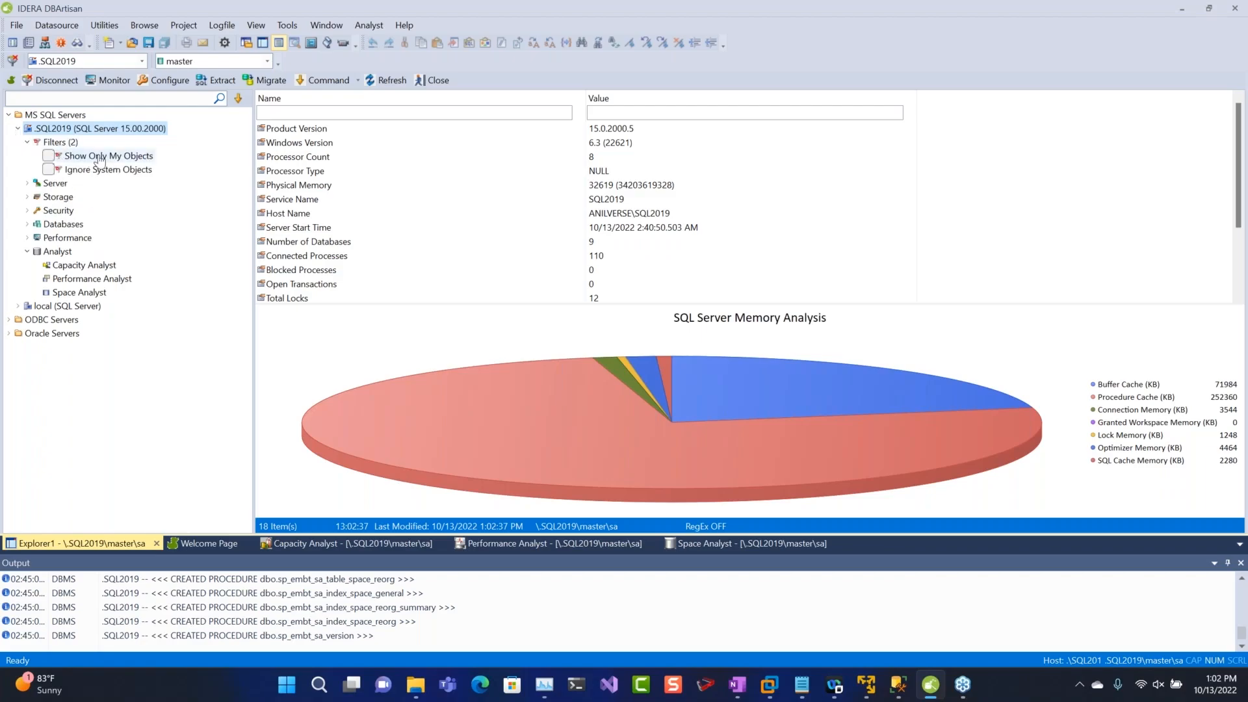
left_click(48, 157)
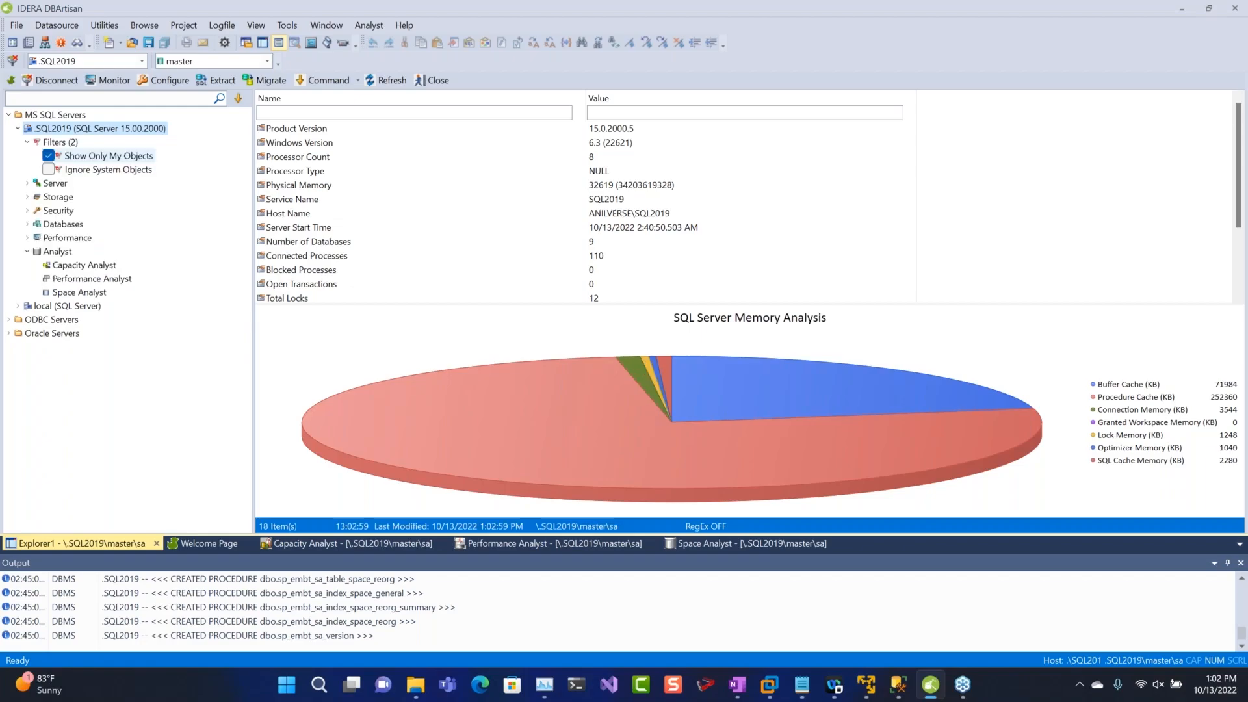
left_click(48, 156)
left_click(48, 170)
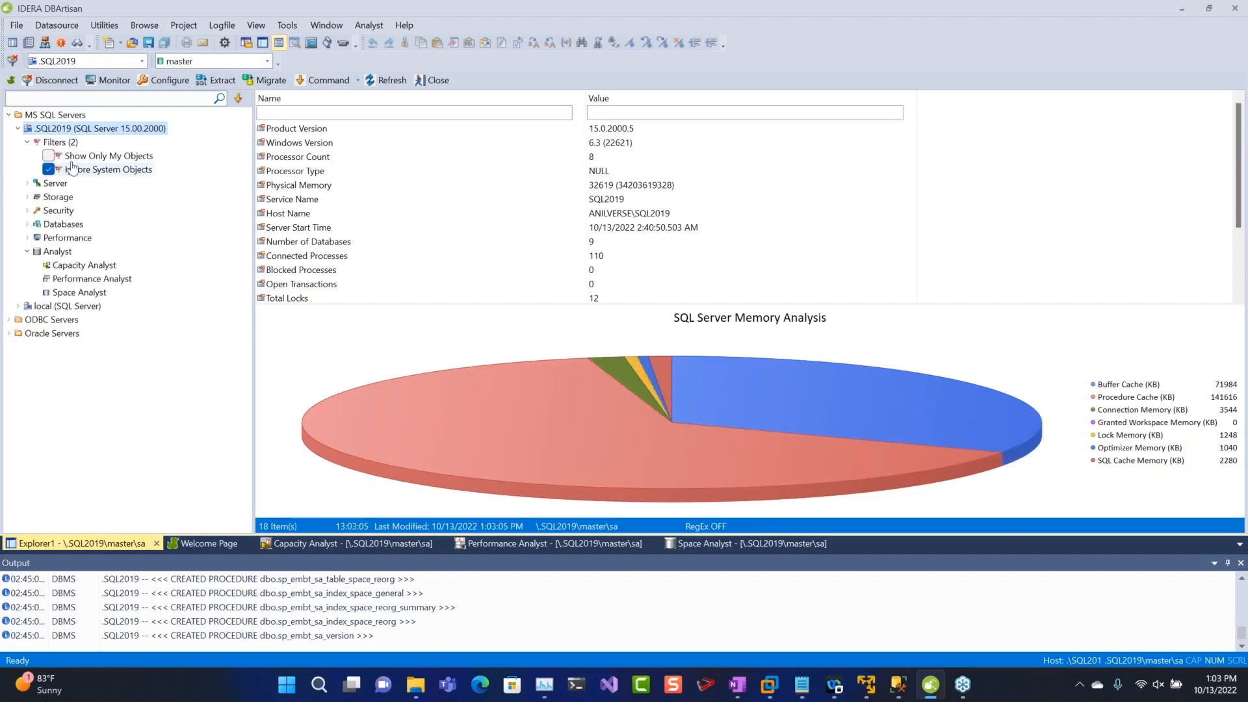
left_click(26, 142)
left_click(18, 128)
left_click(17, 128)
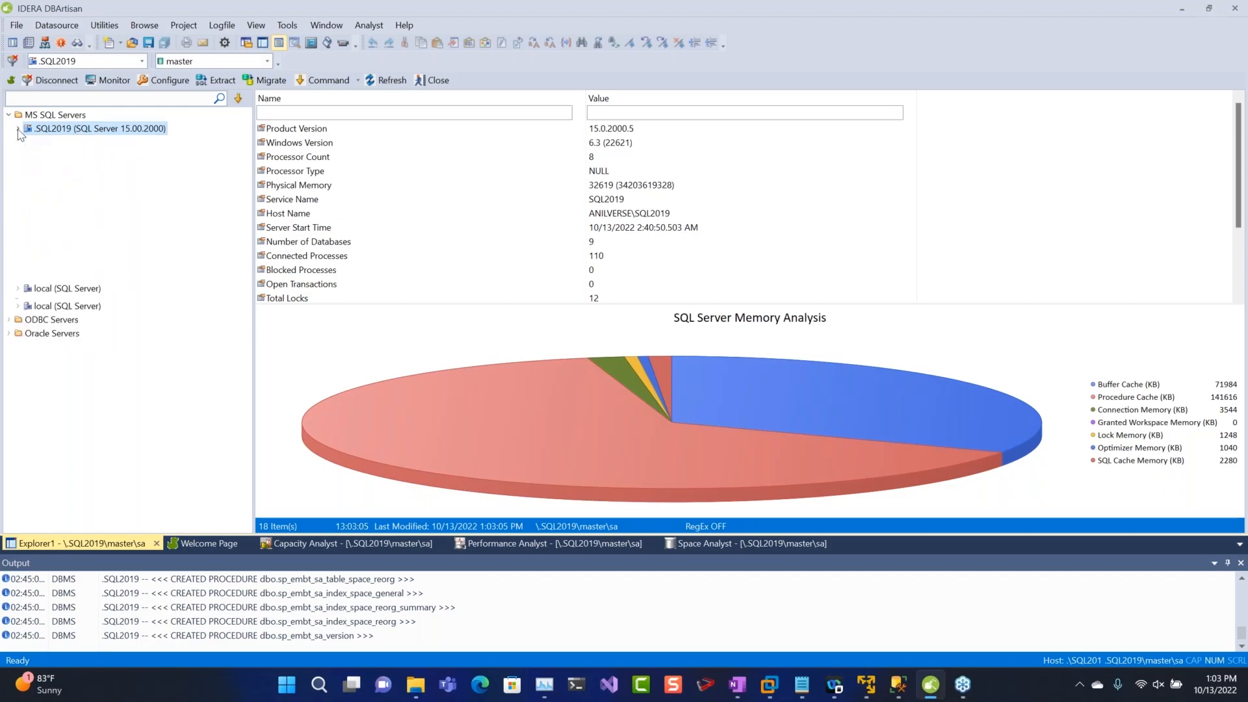
Examine the .SQL2019 server's version details, configuration parameters, error logs and server triggers.
left_click(28, 183)
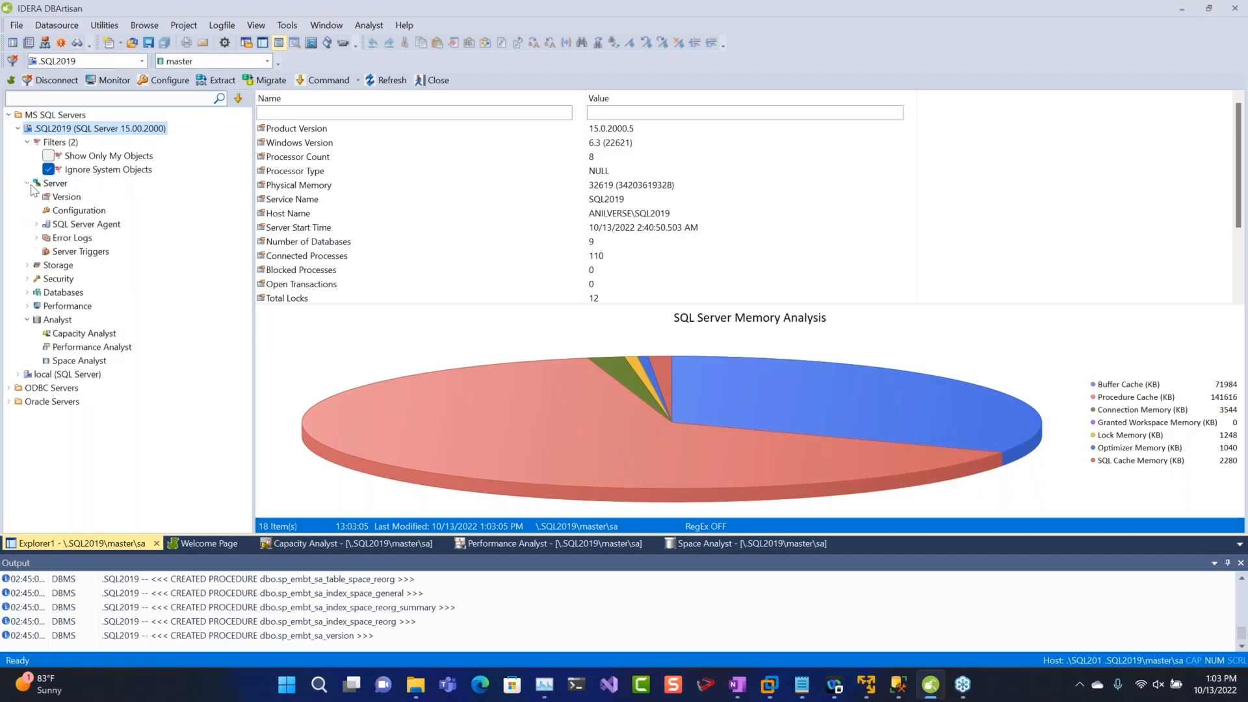
left_click(53, 183)
left_click(64, 197)
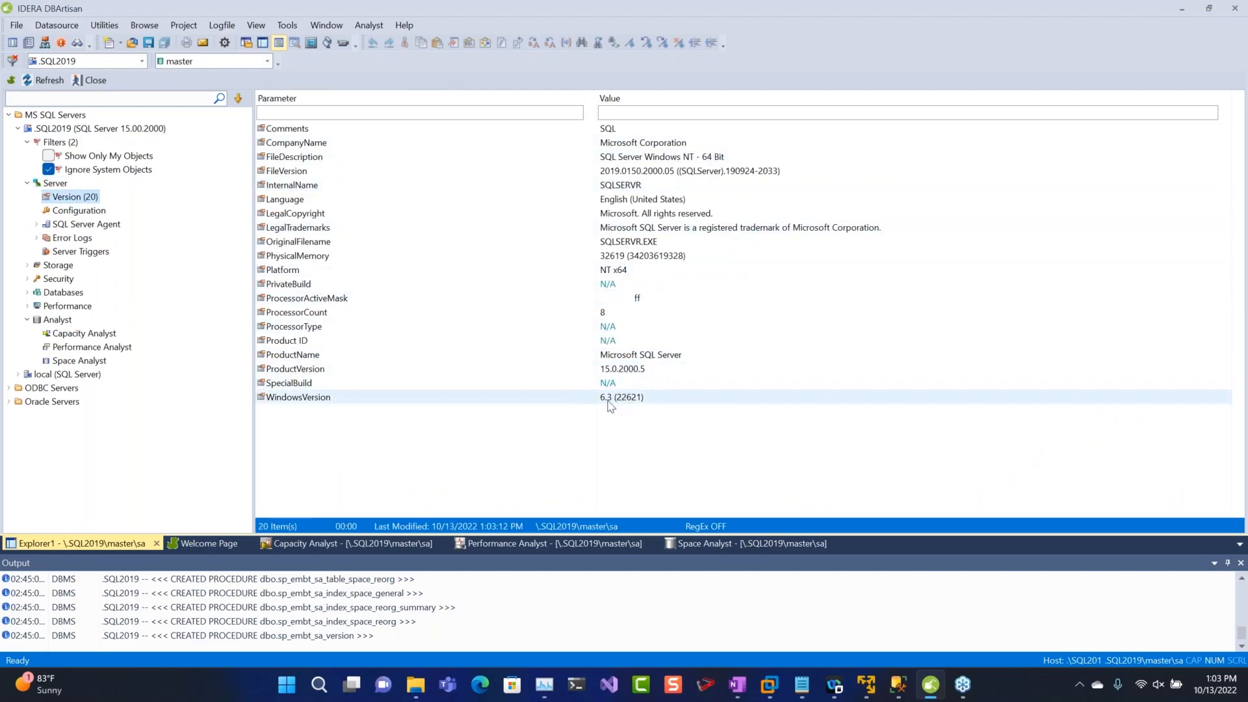
left_click(78, 211)
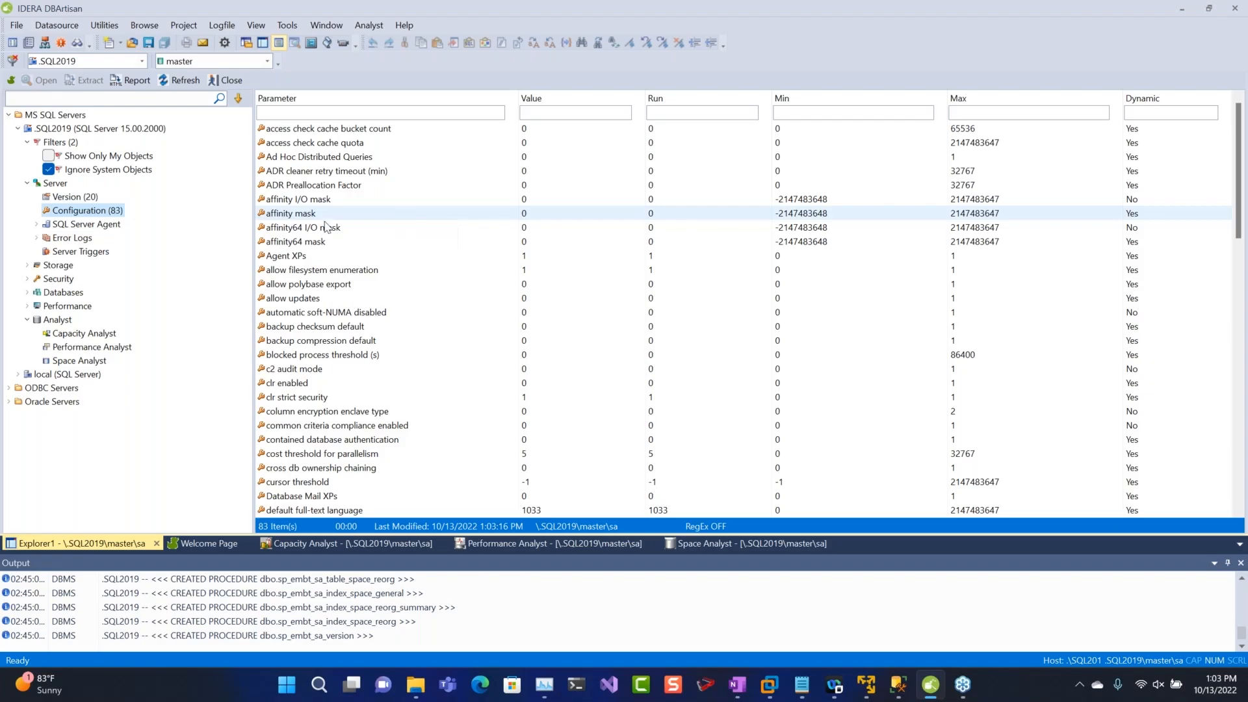
left_click(85, 240)
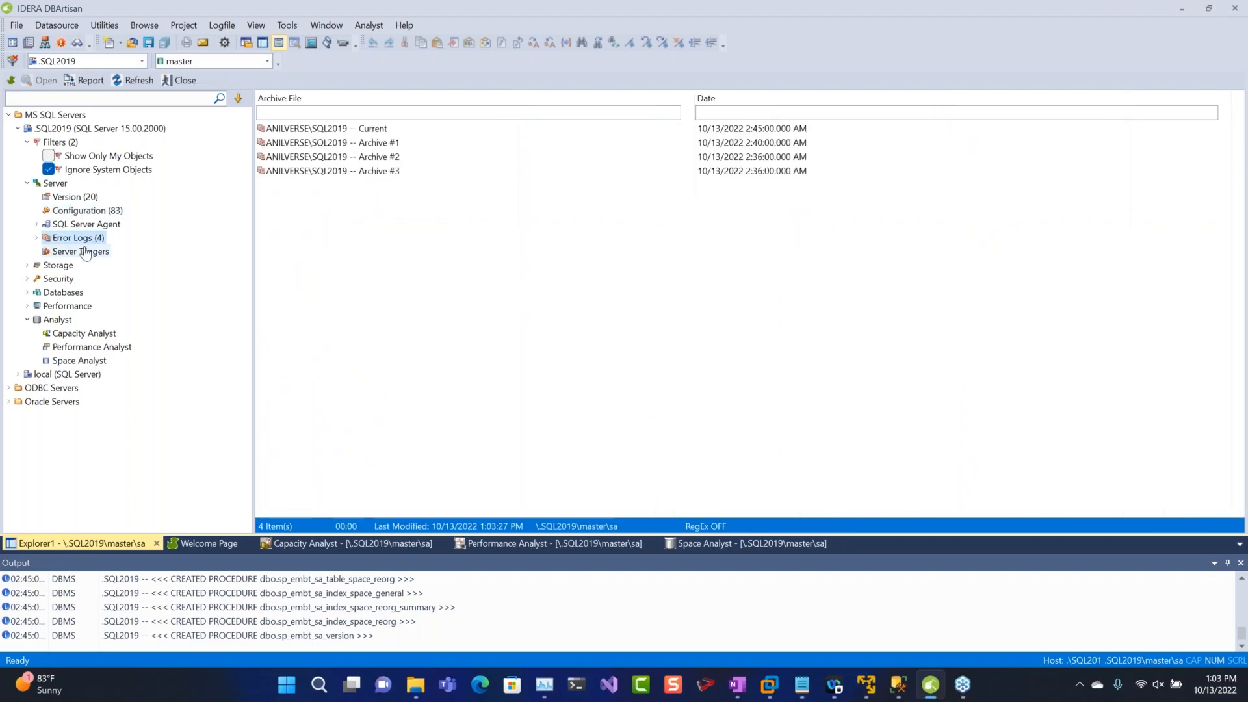
left_click(81, 252)
Examine the server's storage, covering its backup devices and the WideWorldImporters data files with their size chart.
double_click(68, 265)
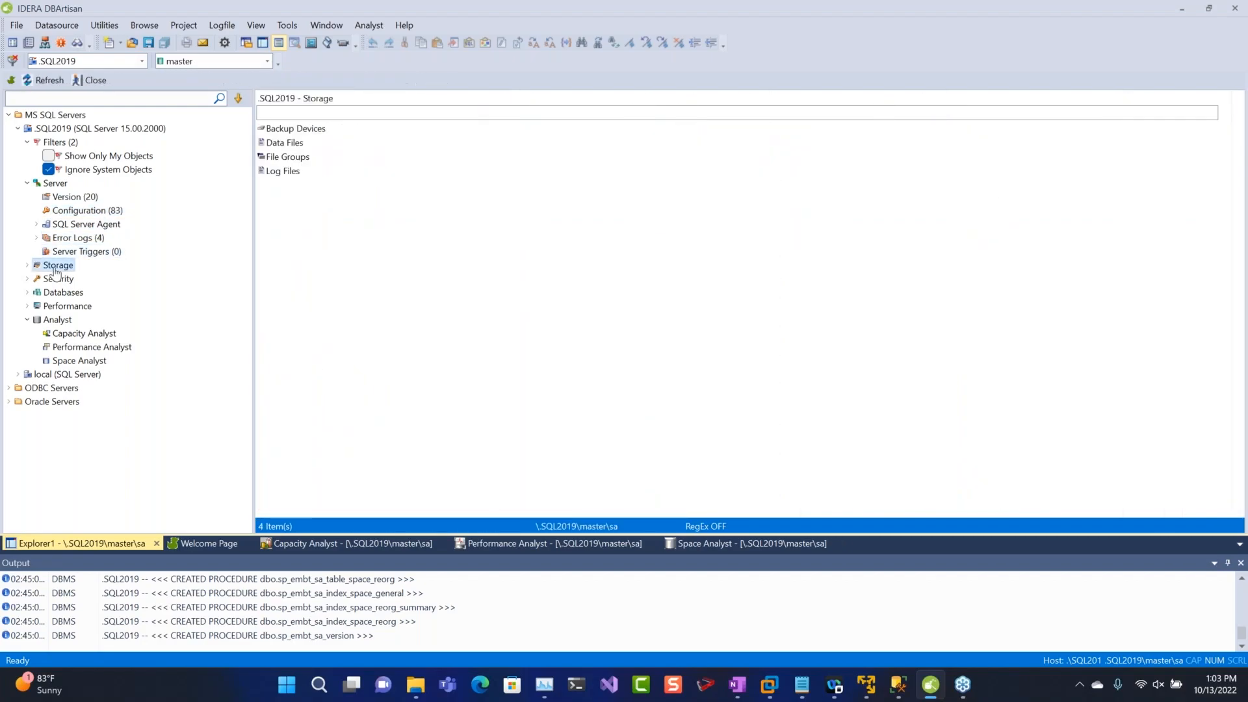
left_click(66, 281)
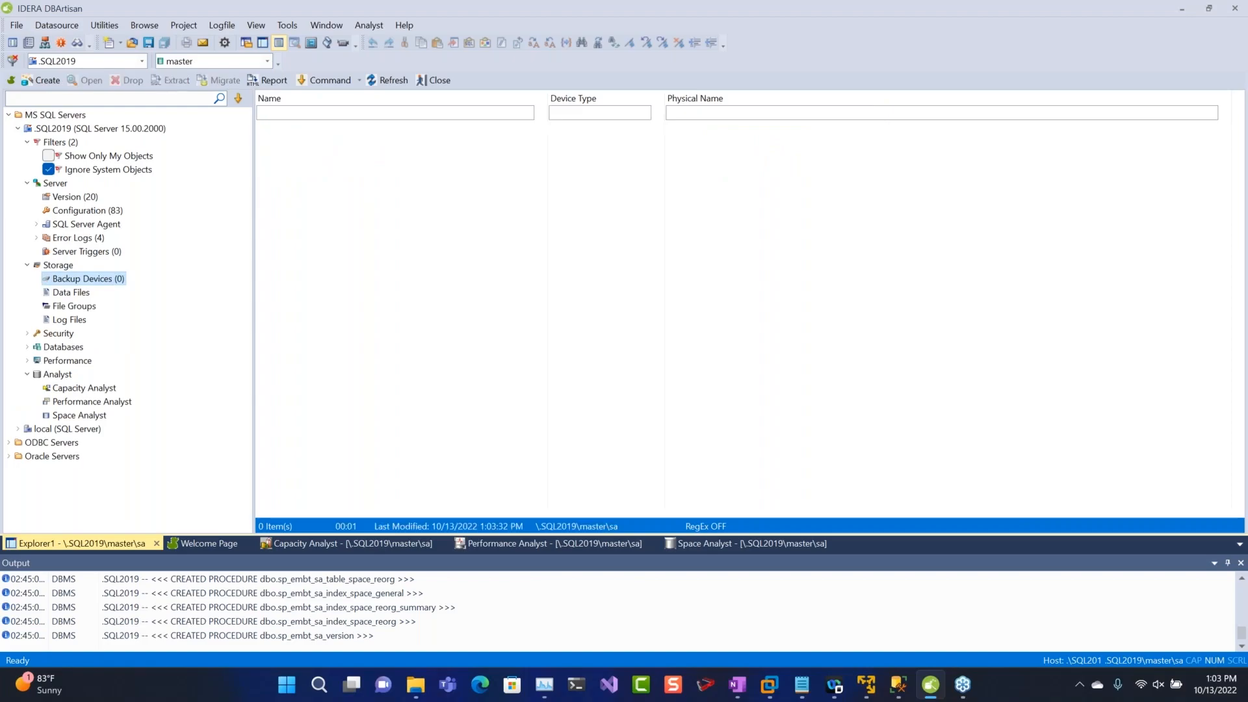
left_click(68, 293)
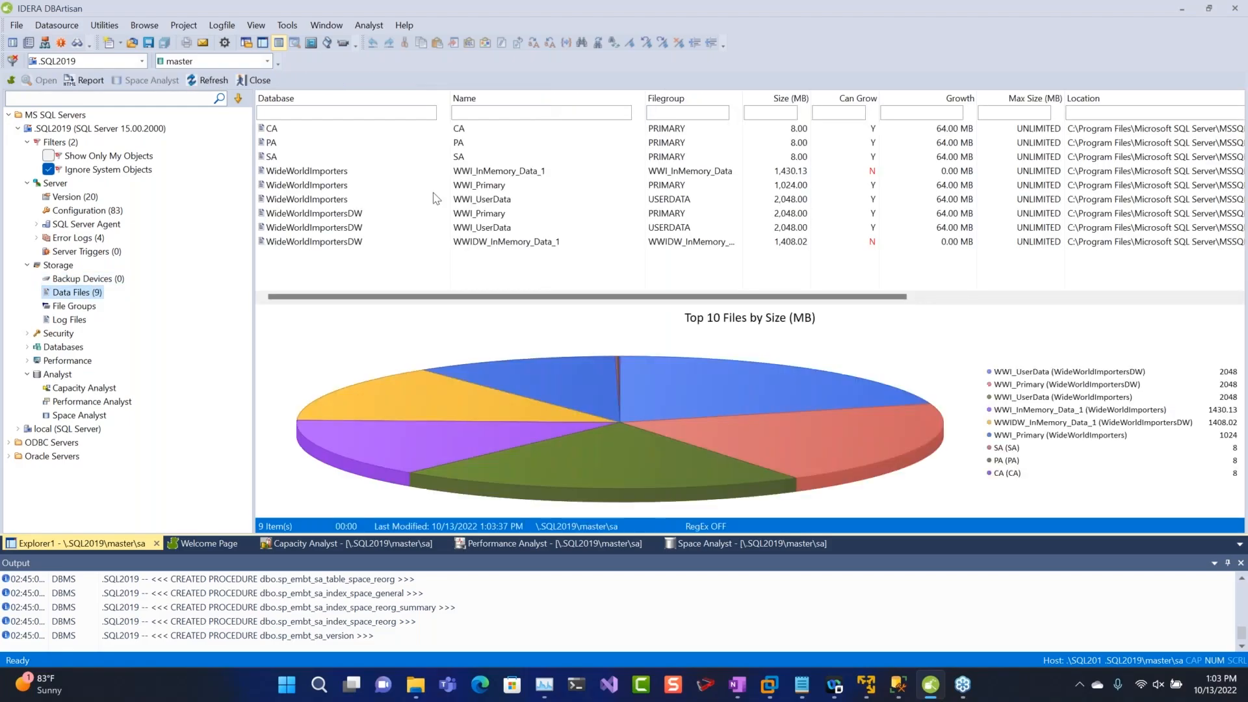
left_click(538, 173)
left_click(553, 200)
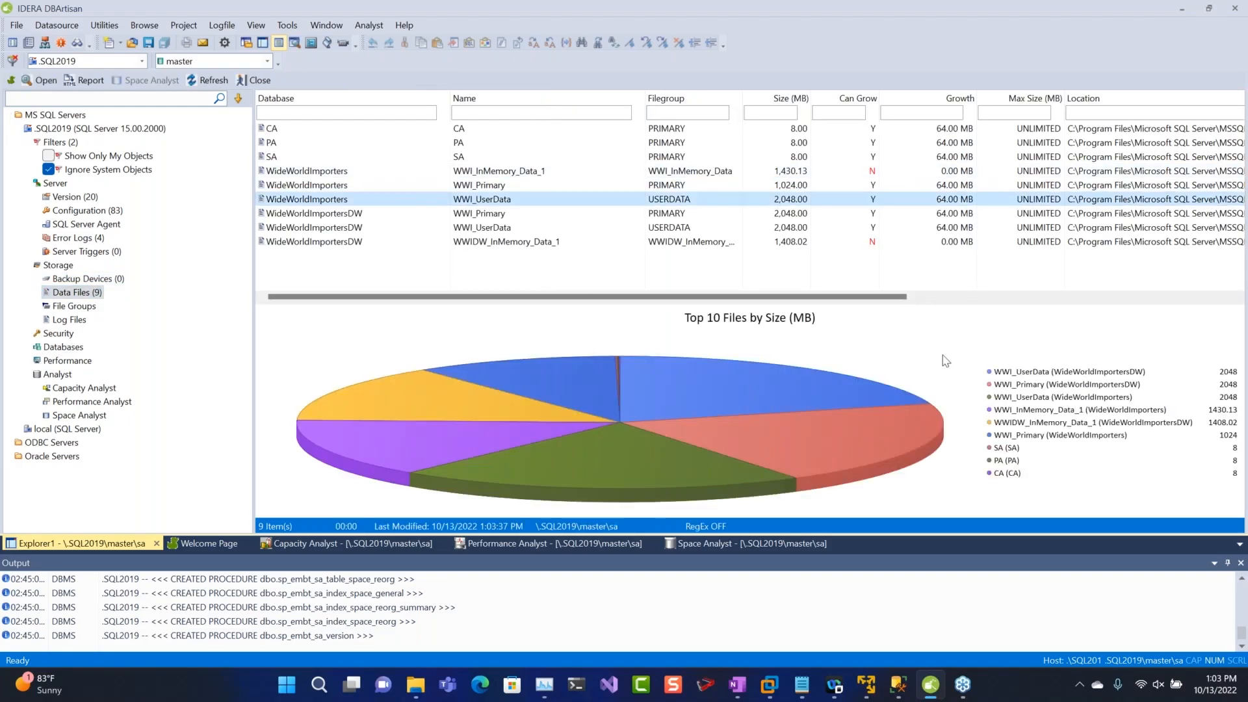
left_click_drag(945, 299, 1015, 259)
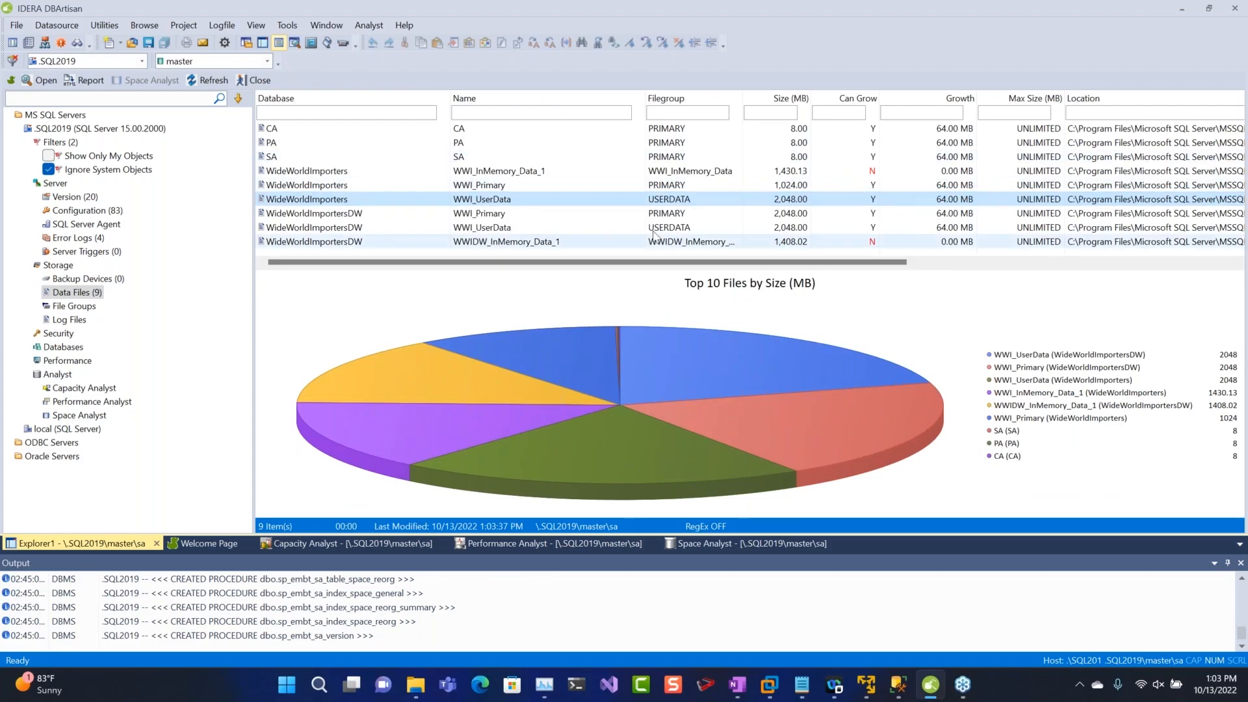
key("Up")
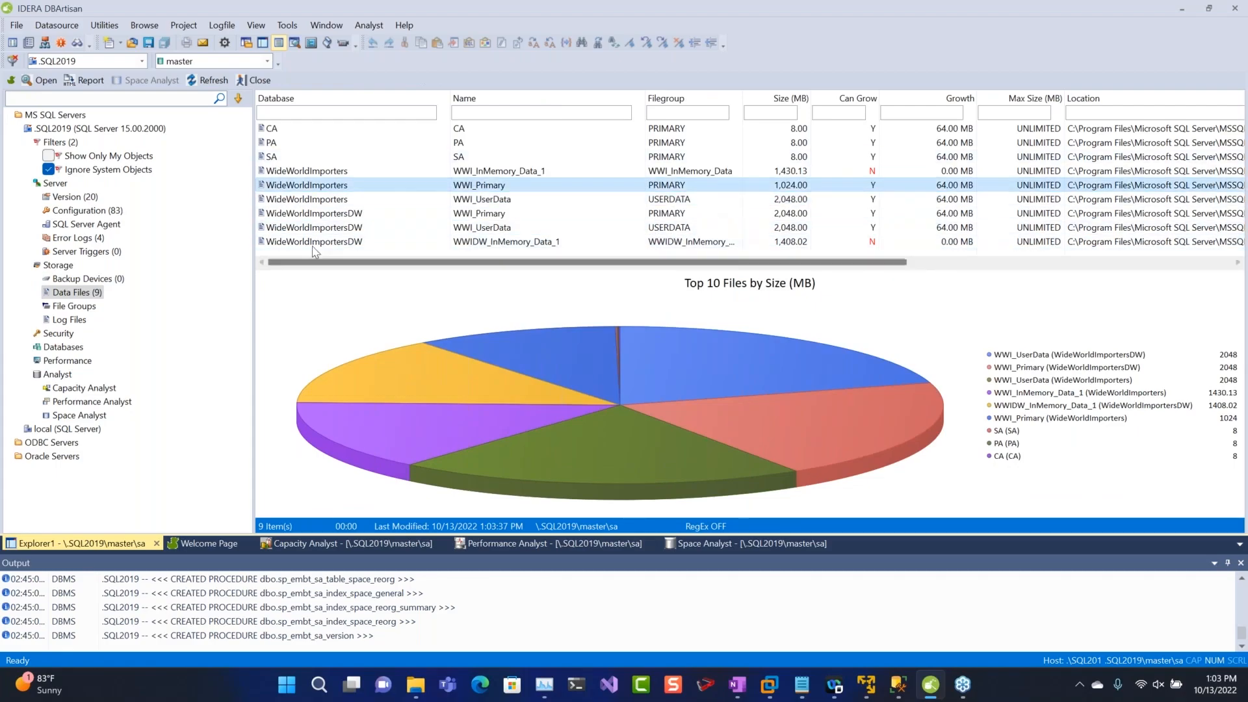
Review the storage file groups sorted by name in descending order, and the log files of each database.
left_click(74, 306)
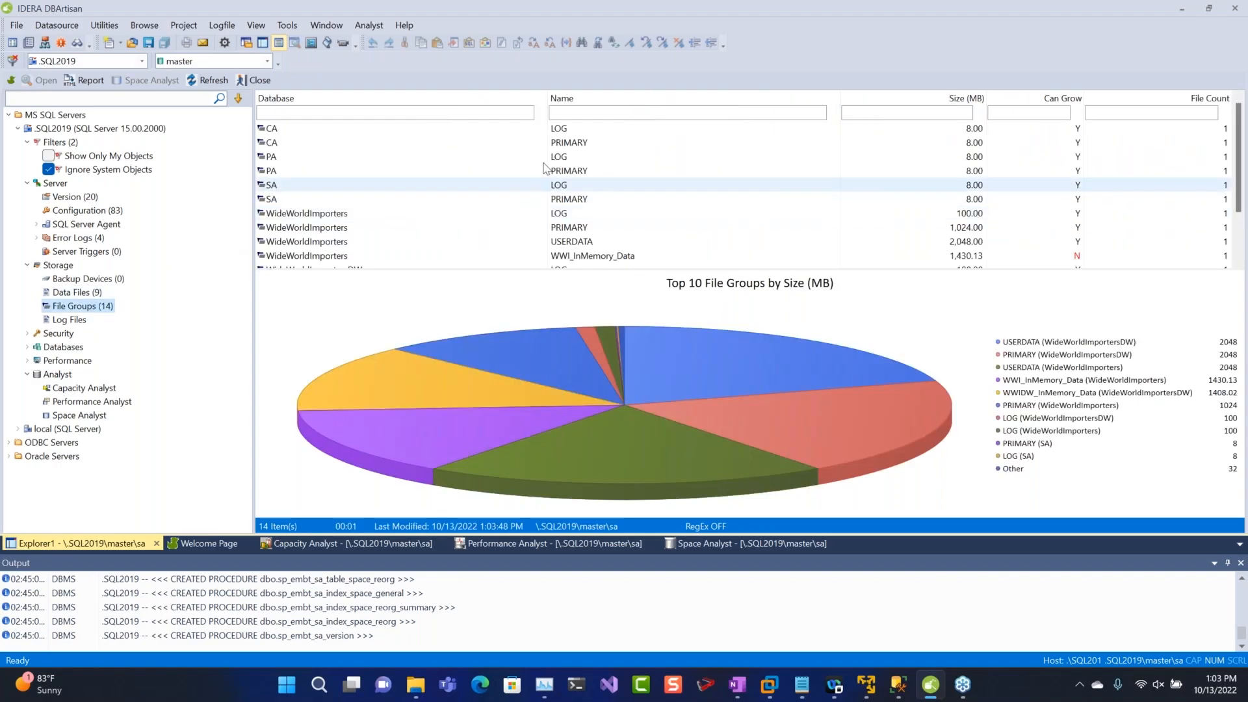
left_click(585, 99)
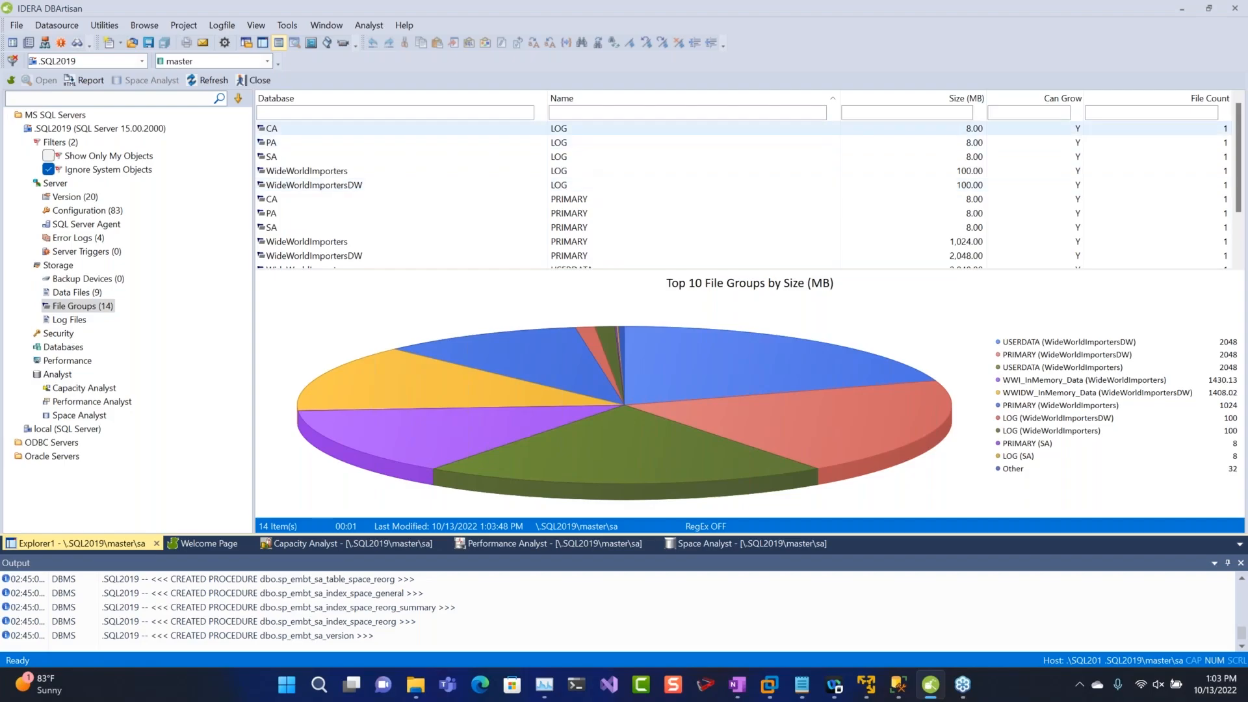
left_click(585, 99)
left_click(599, 203)
scroll(601, 207, "down", 1)
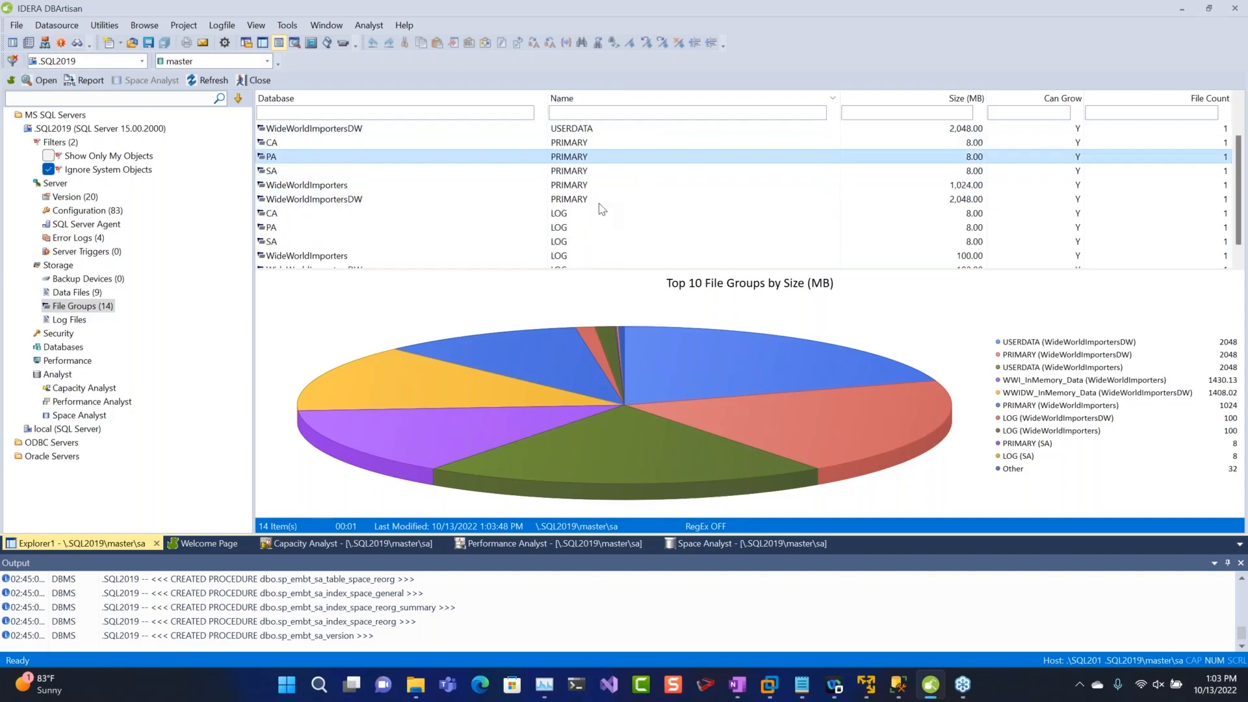
left_click(70, 320)
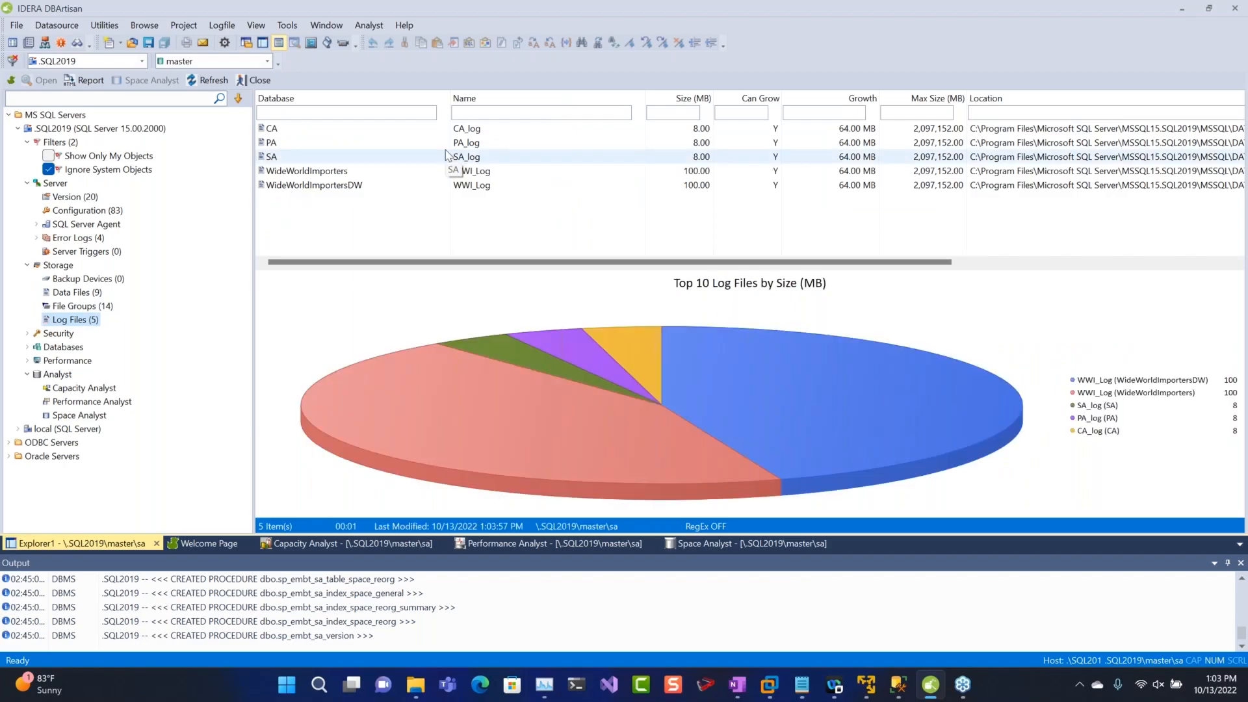
left_click(533, 191)
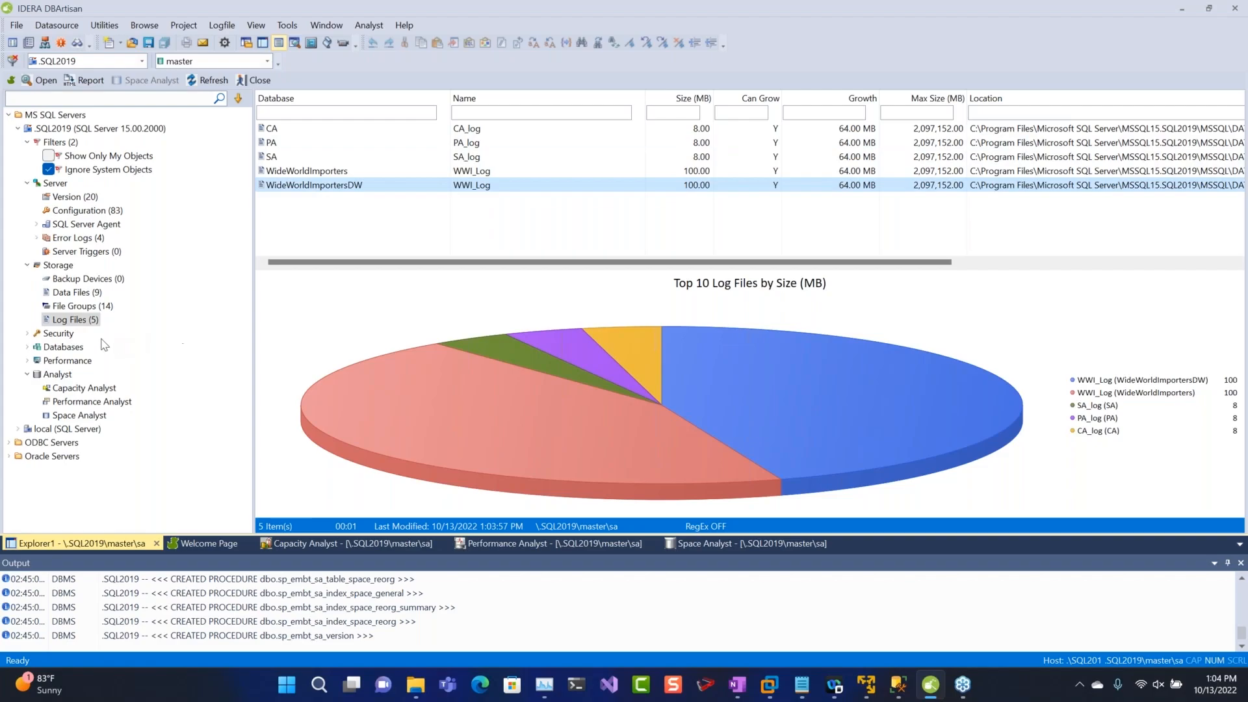
Examine the server's security objects: logins, server roles, linked servers and remote servers.
left_click(69, 335)
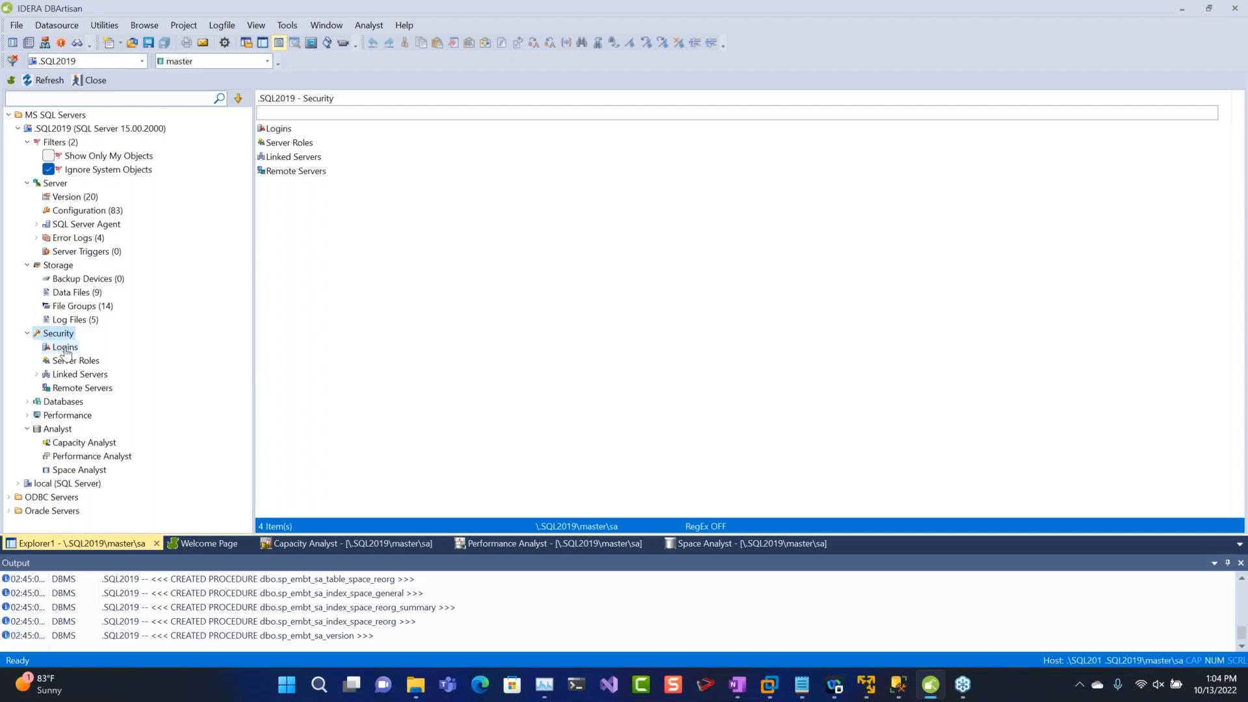
left_click(65, 349)
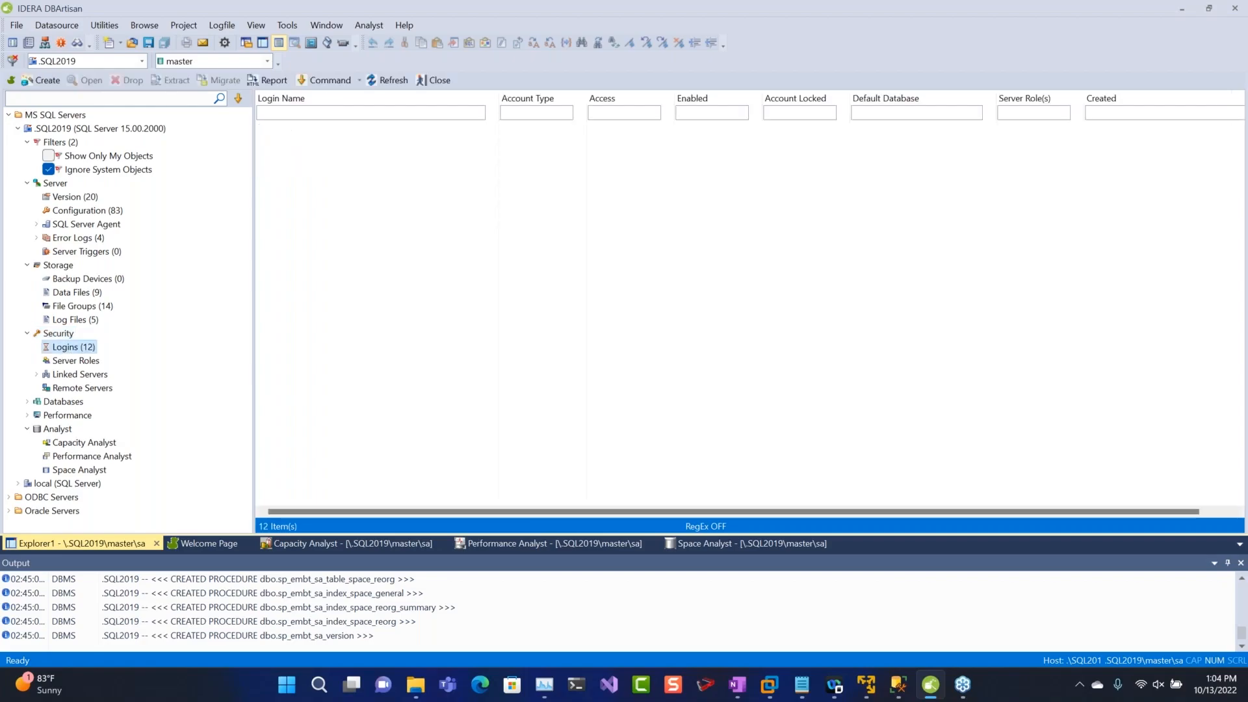
left_click(72, 361)
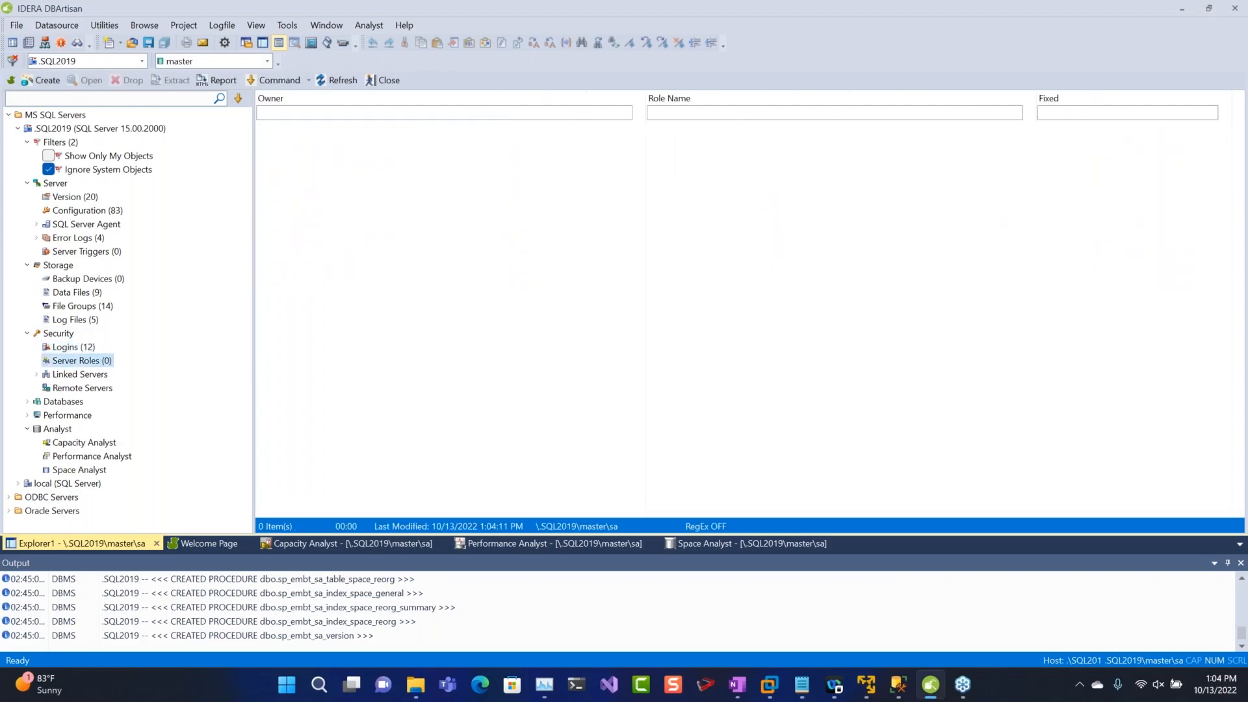
left_click(67, 375)
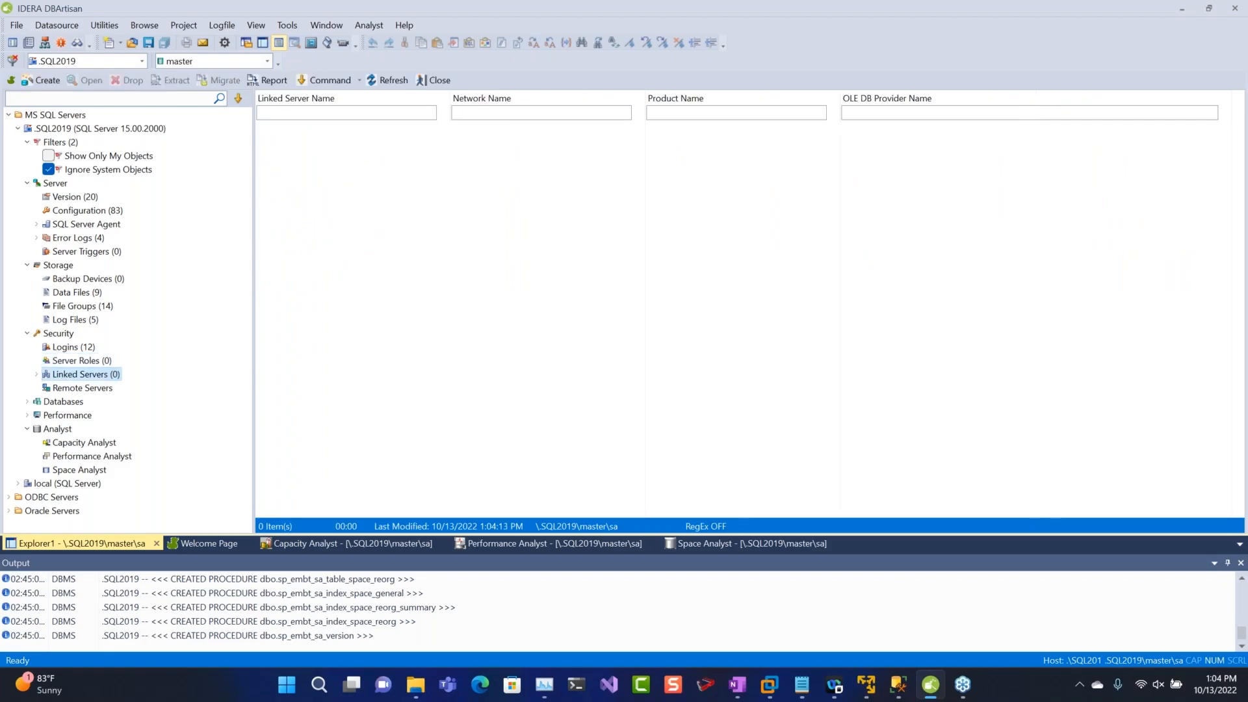
left_click(65, 388)
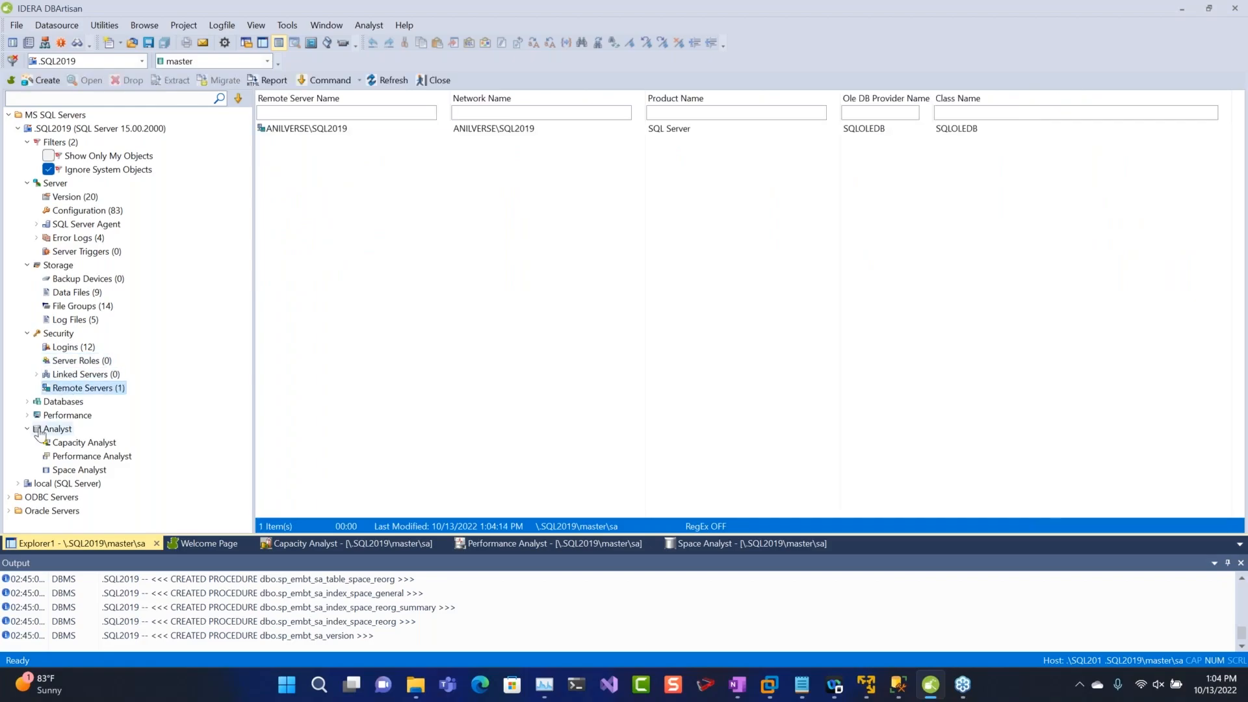
List the tables of the WideWorldImporters database and retrieve all rows of Application.Cities with Select * From.
left_click(27, 401)
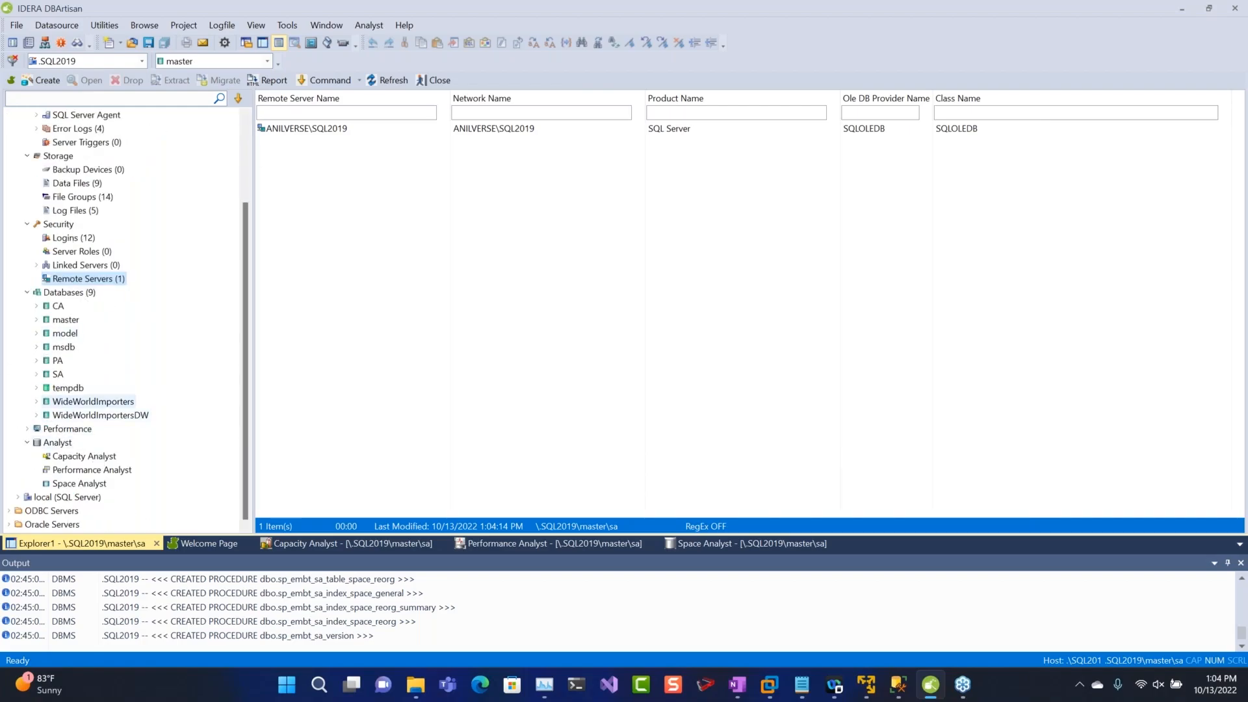
left_click(36, 401)
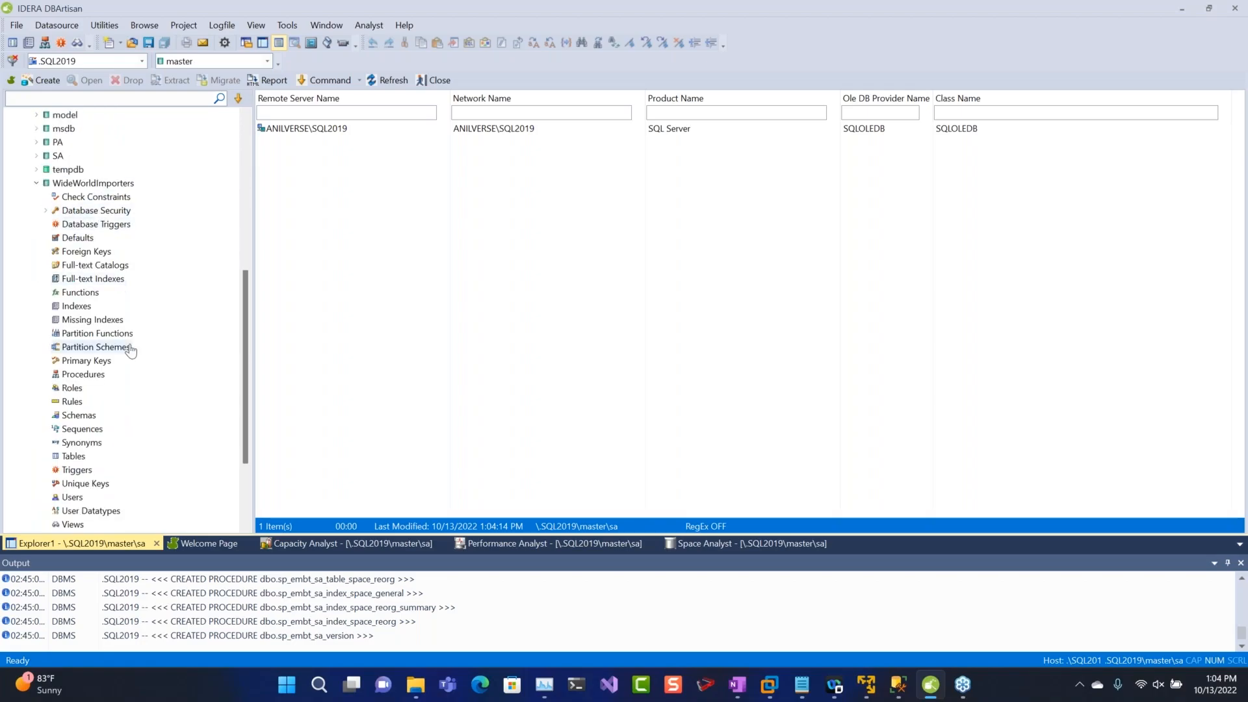
left_click(73, 456)
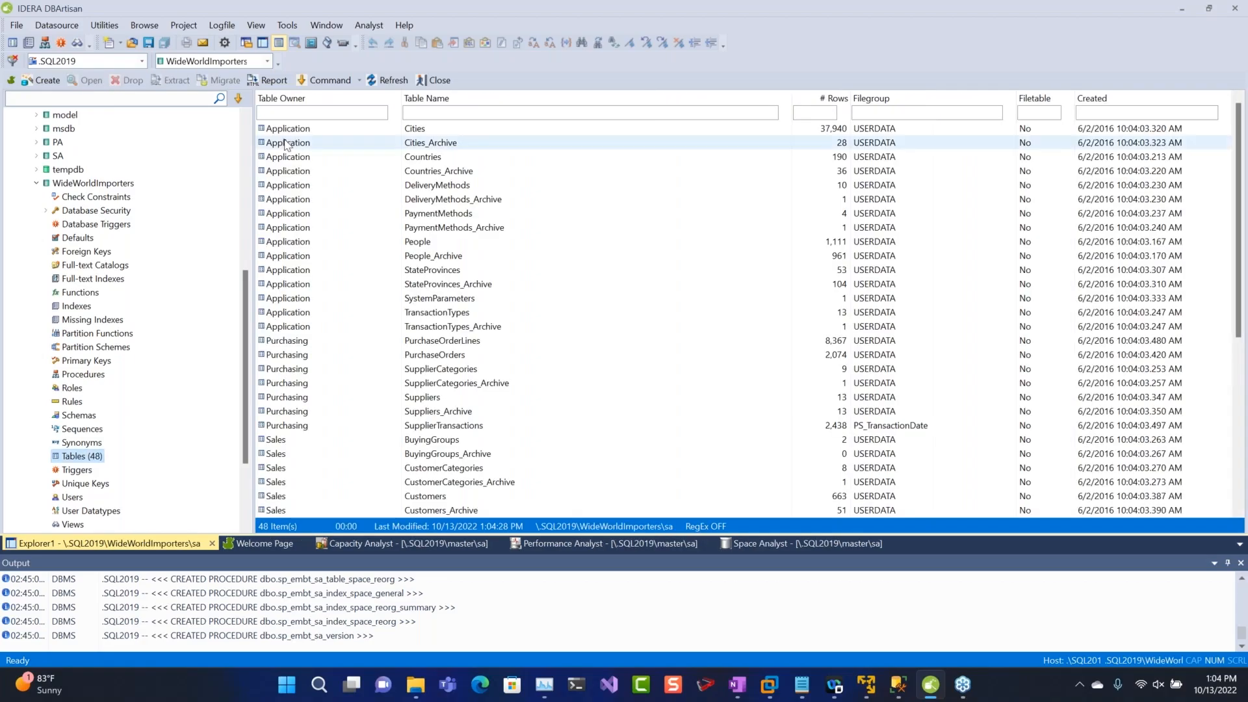
left_click(292, 129)
right_click(292, 130)
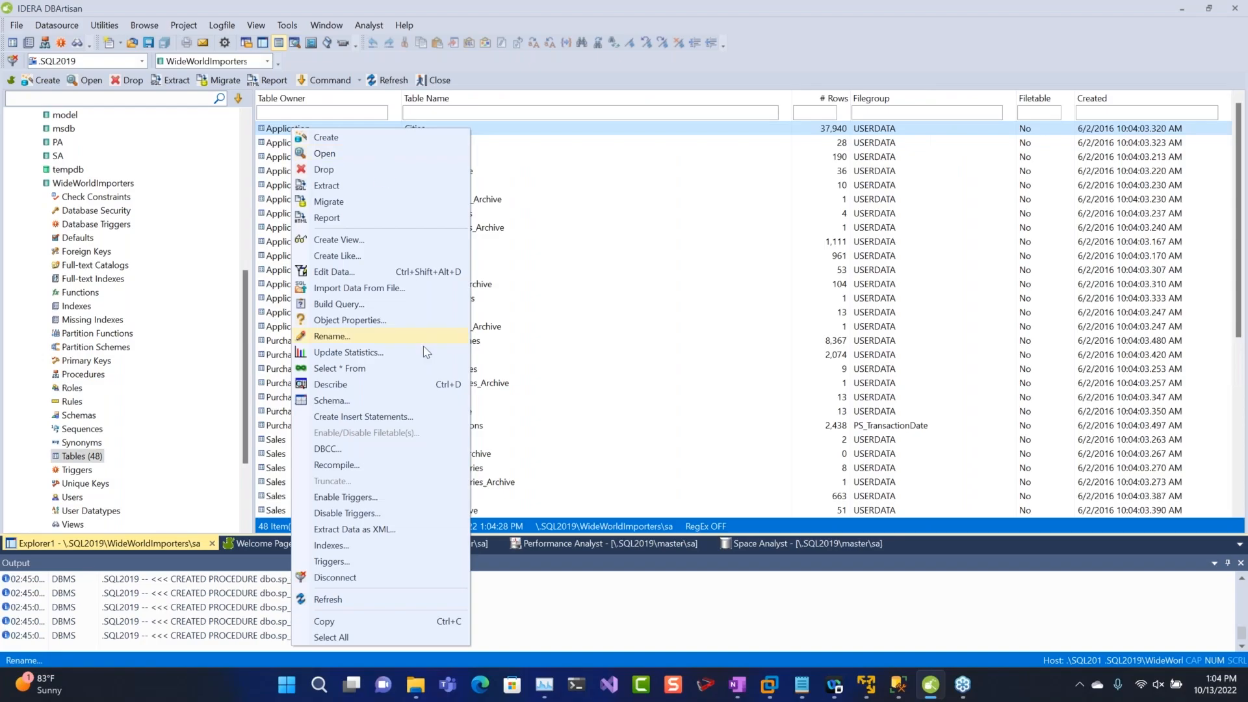
left_click(419, 369)
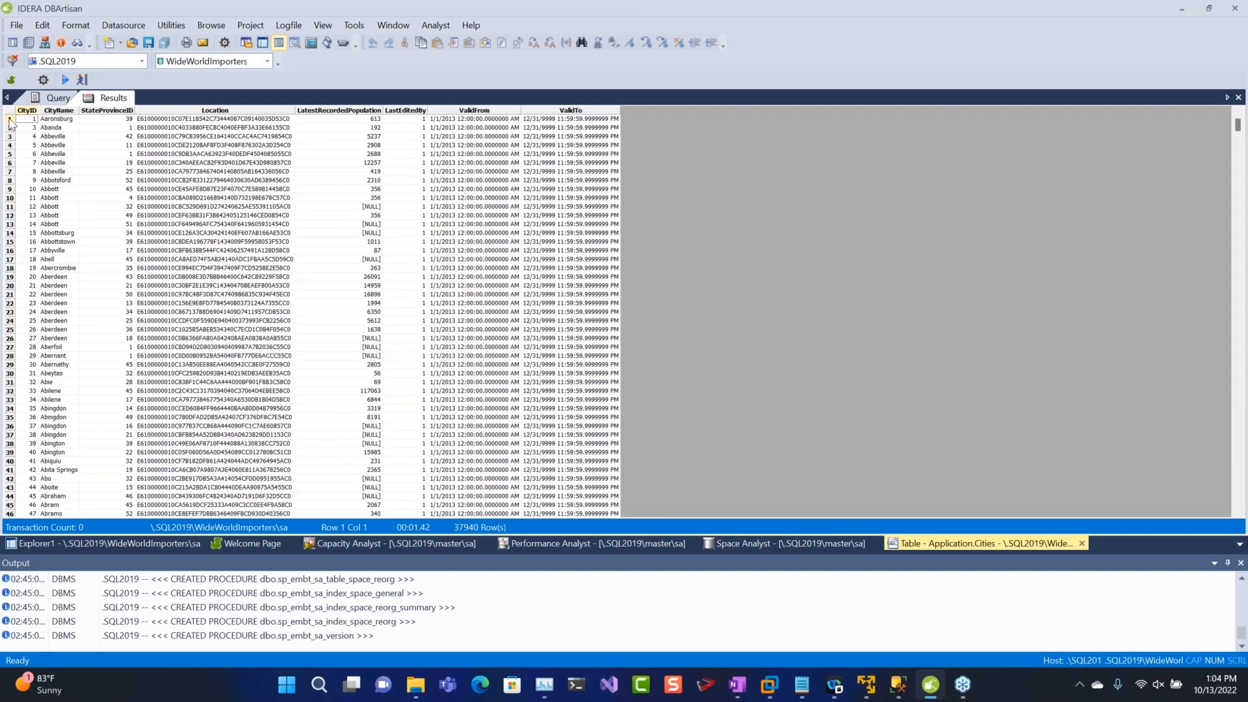
View the Application.Cities results as HTML and as ASCII, returning to the grid view after each.
right_click(161, 165)
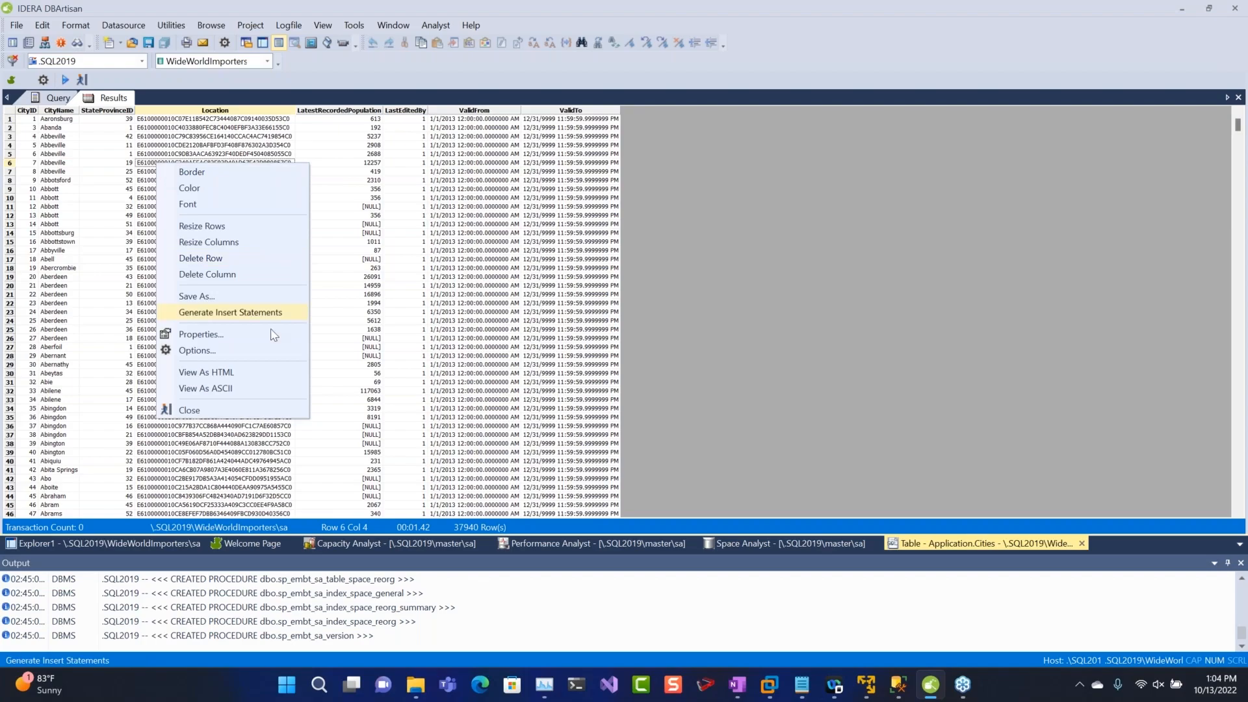
left_click(274, 378)
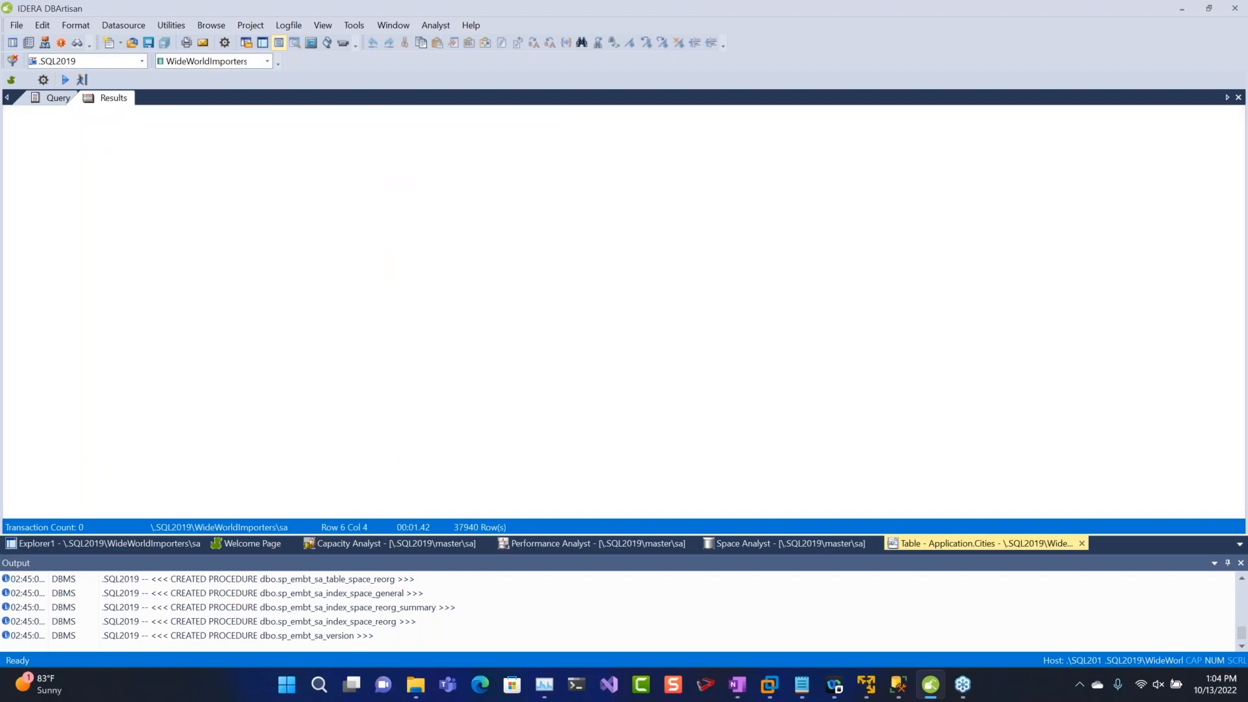
right_click(429, 275)
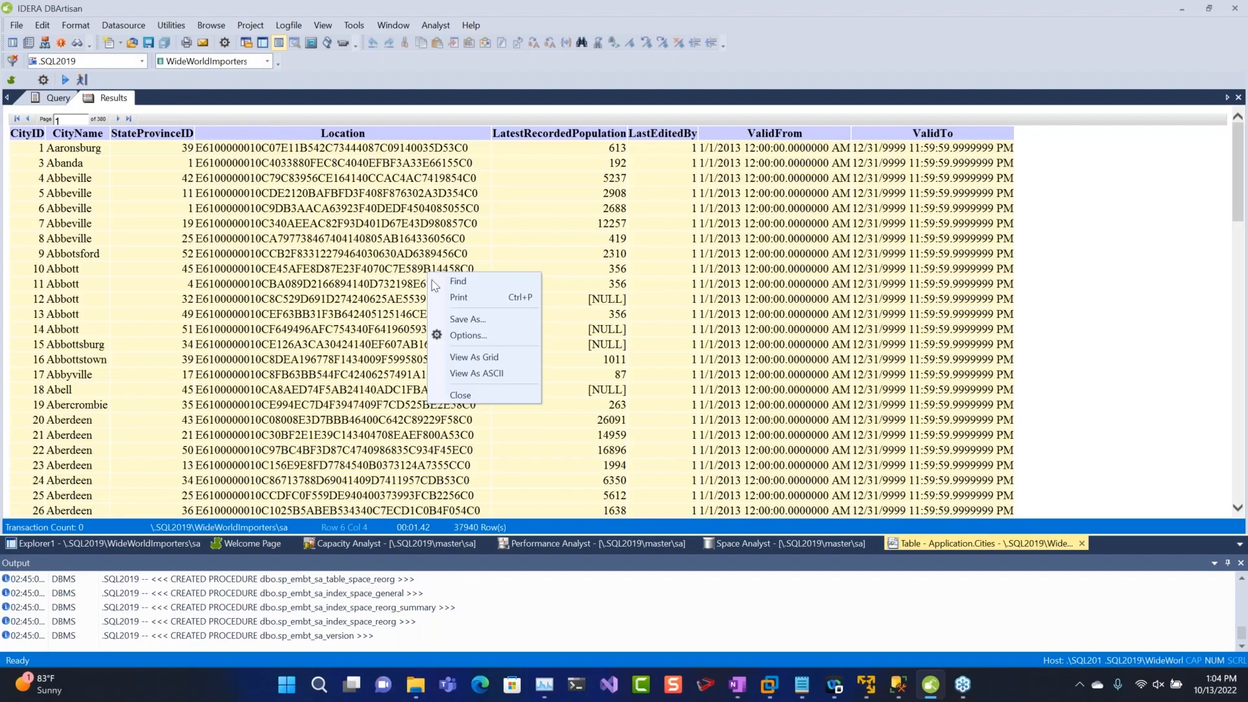
left_click(470, 358)
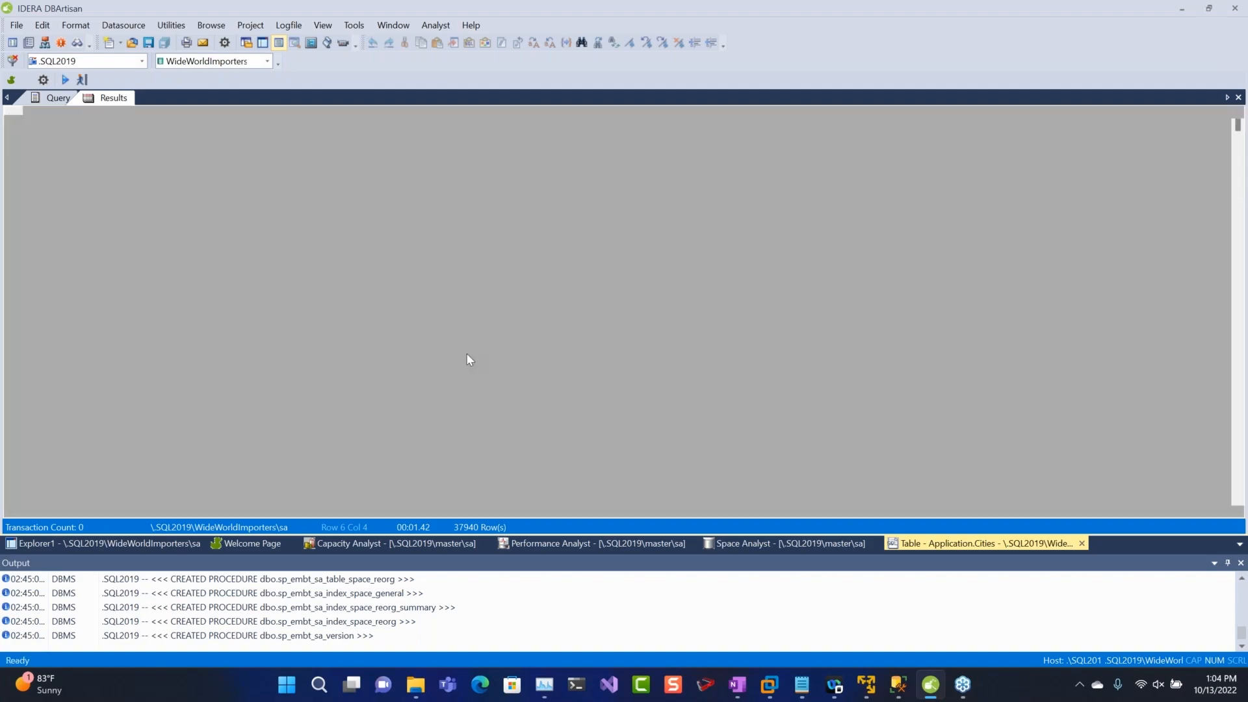
right_click(119, 147)
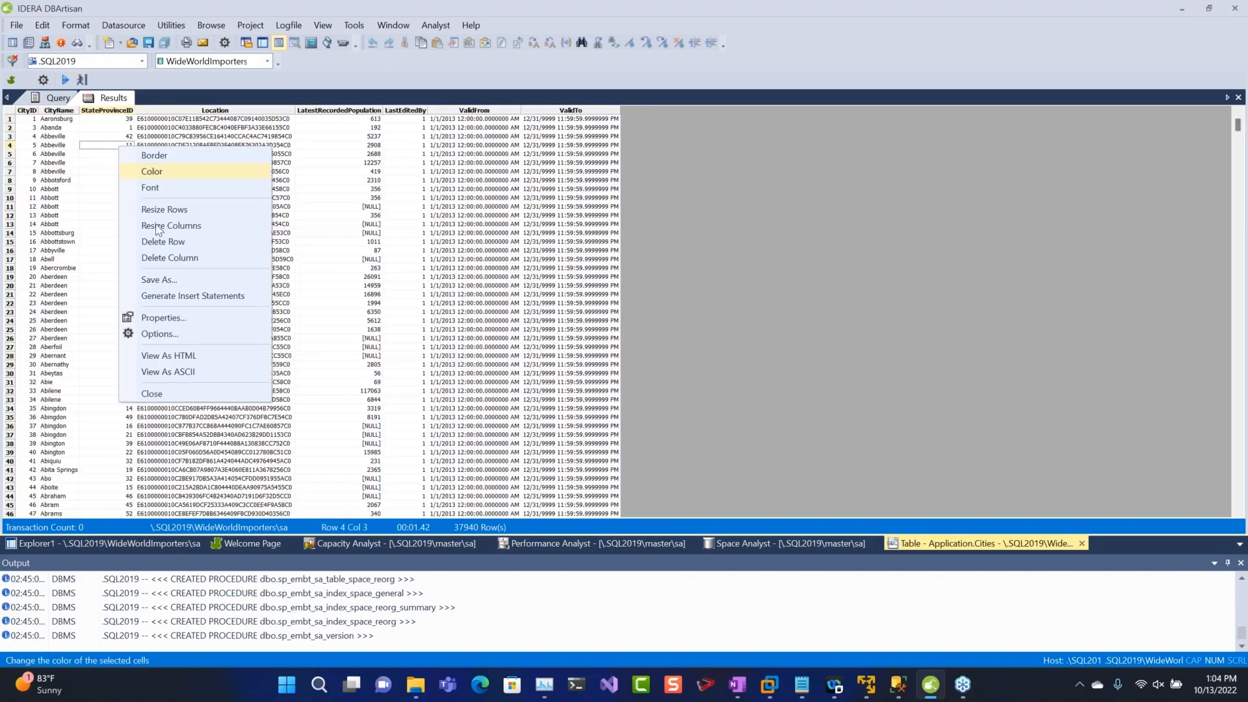
left_click(219, 371)
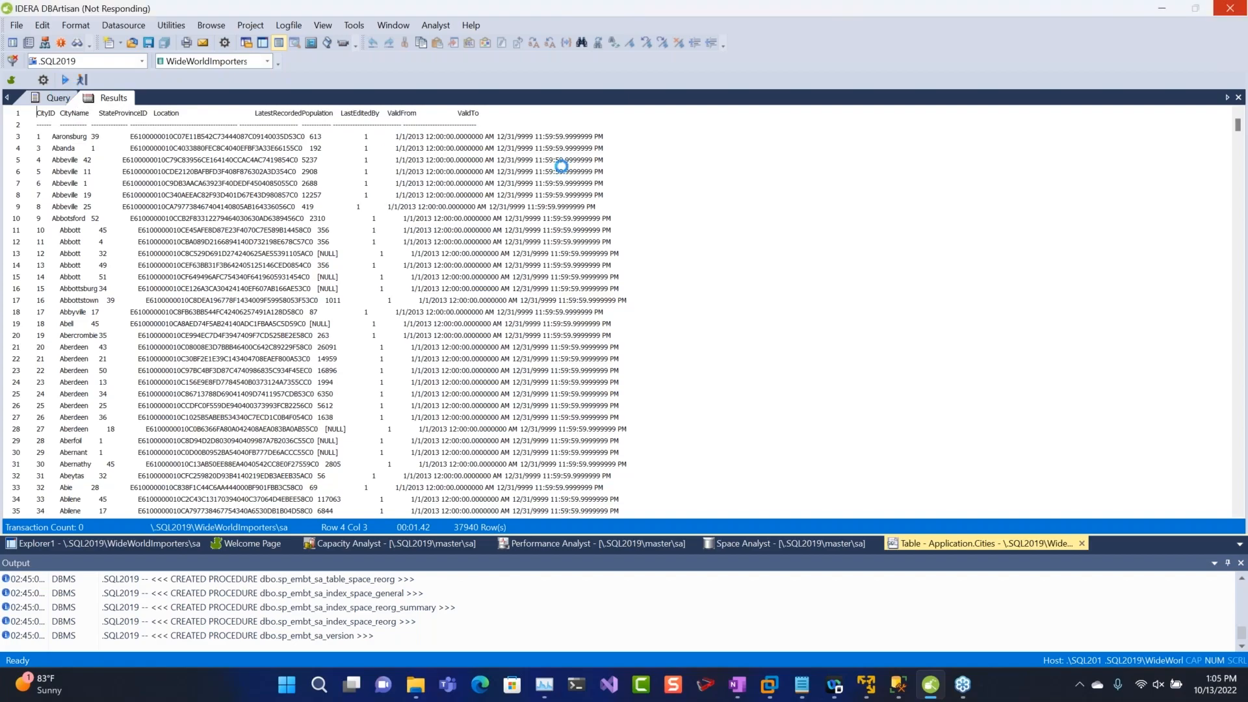
right_click(859, 265)
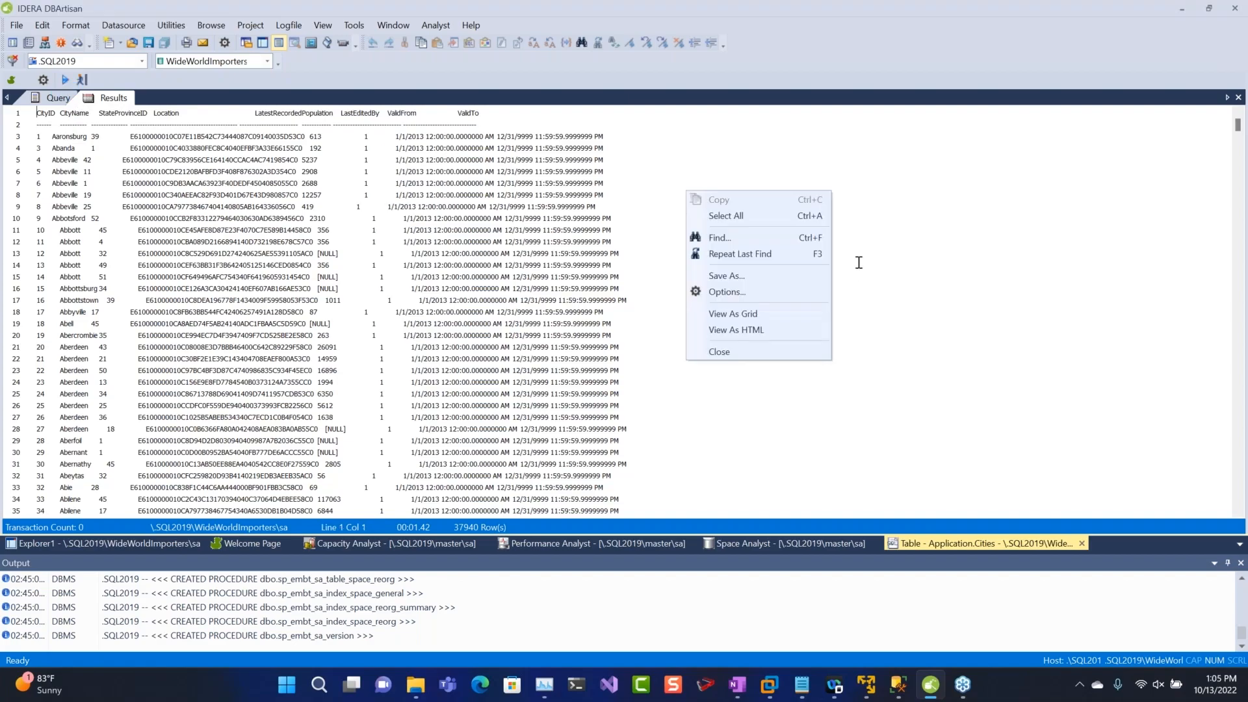
left_click(732, 313)
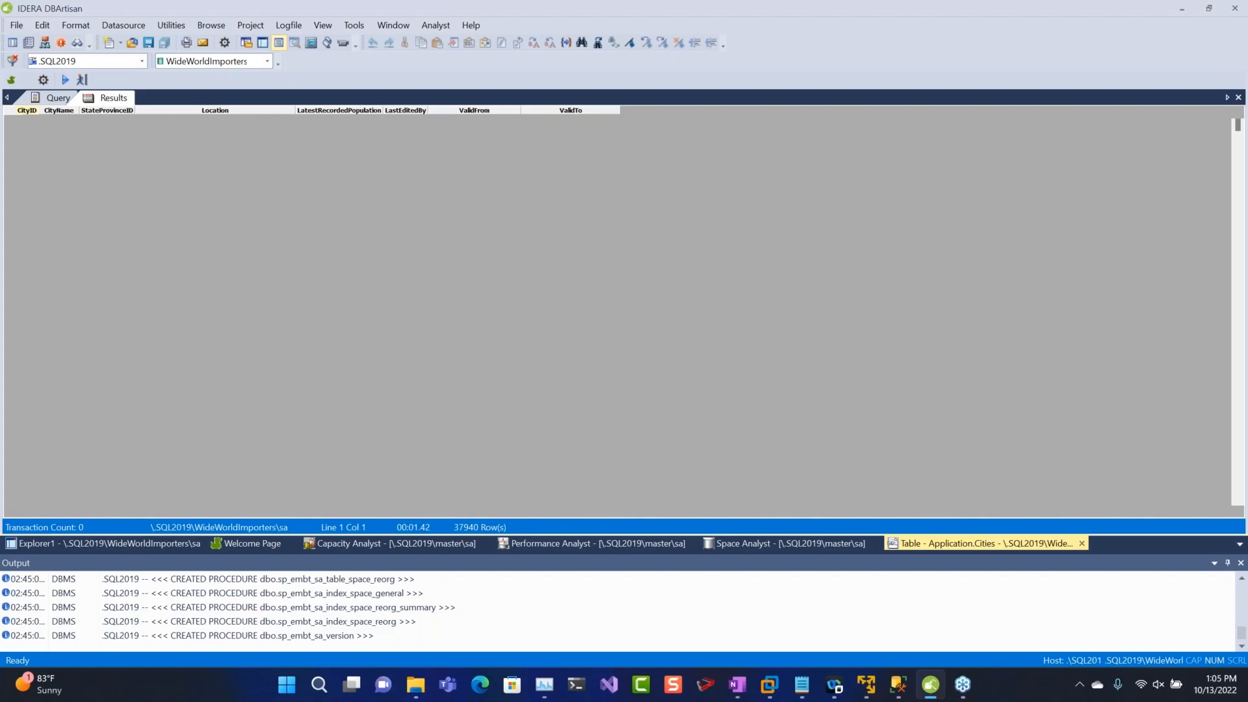
Add the alias AC to Application.Cities in the SELECT query, followed by a comma.
left_click(58, 98)
left_click(242, 173)
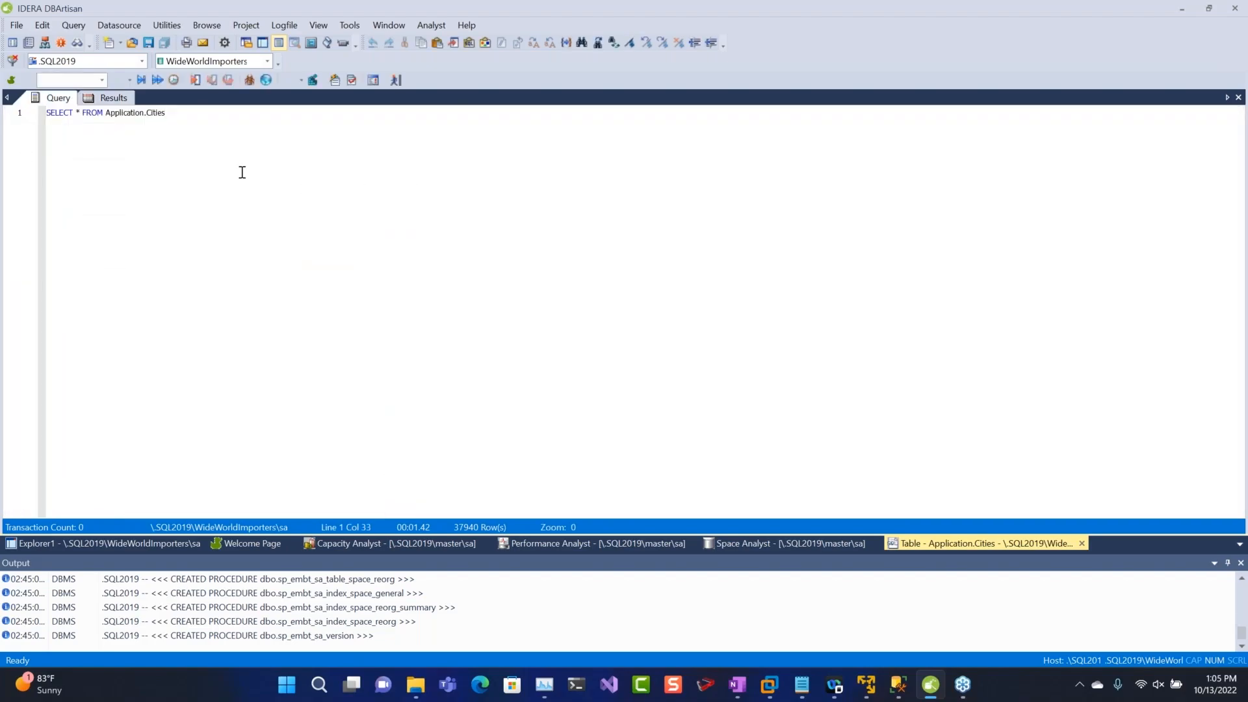
key("Left")
type("AC, ")
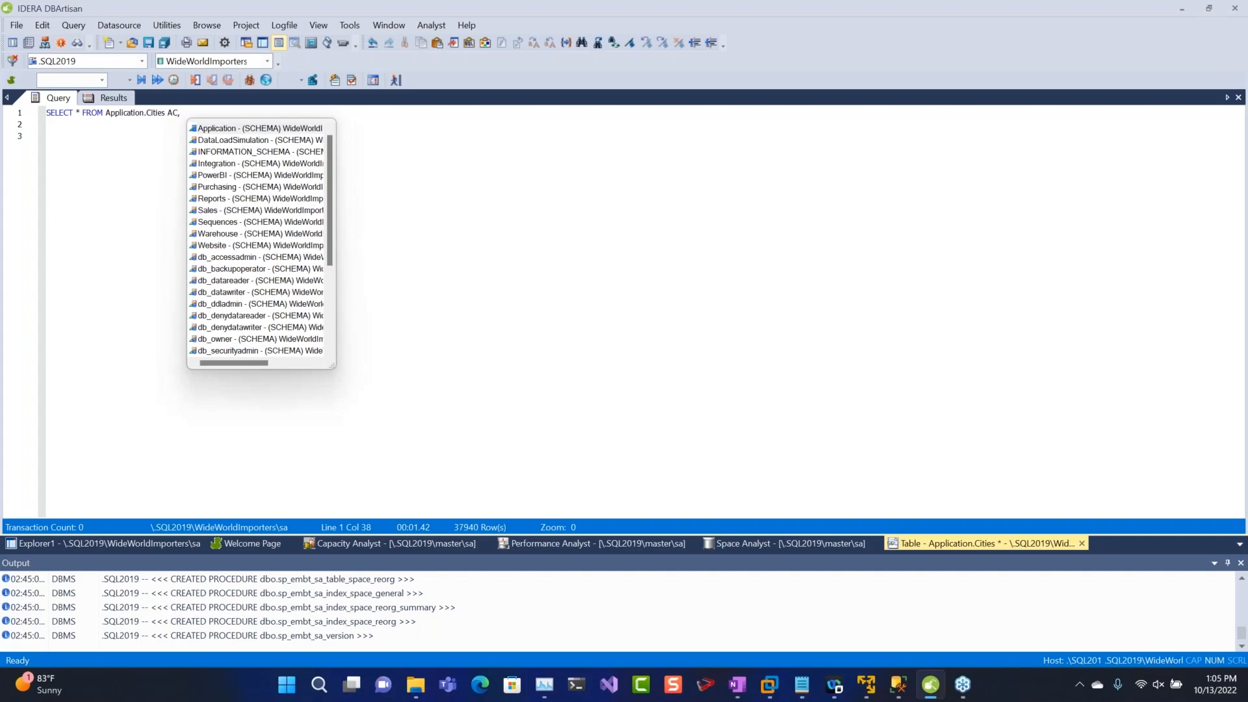
Try to add sales.Customers with the alias sc to the query and begin a where clause with AC.
type("sal")
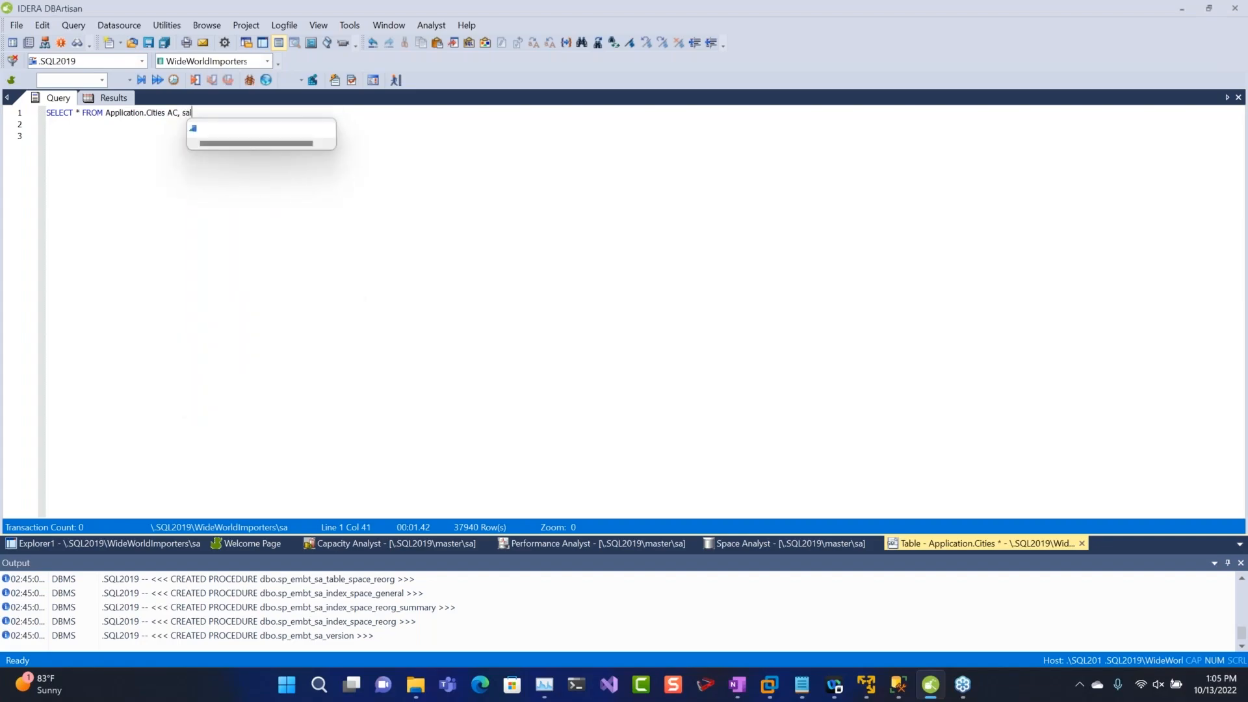
type("es.")
key("Down")
key("Down")
key("Down")
key("Down")
key("Down")
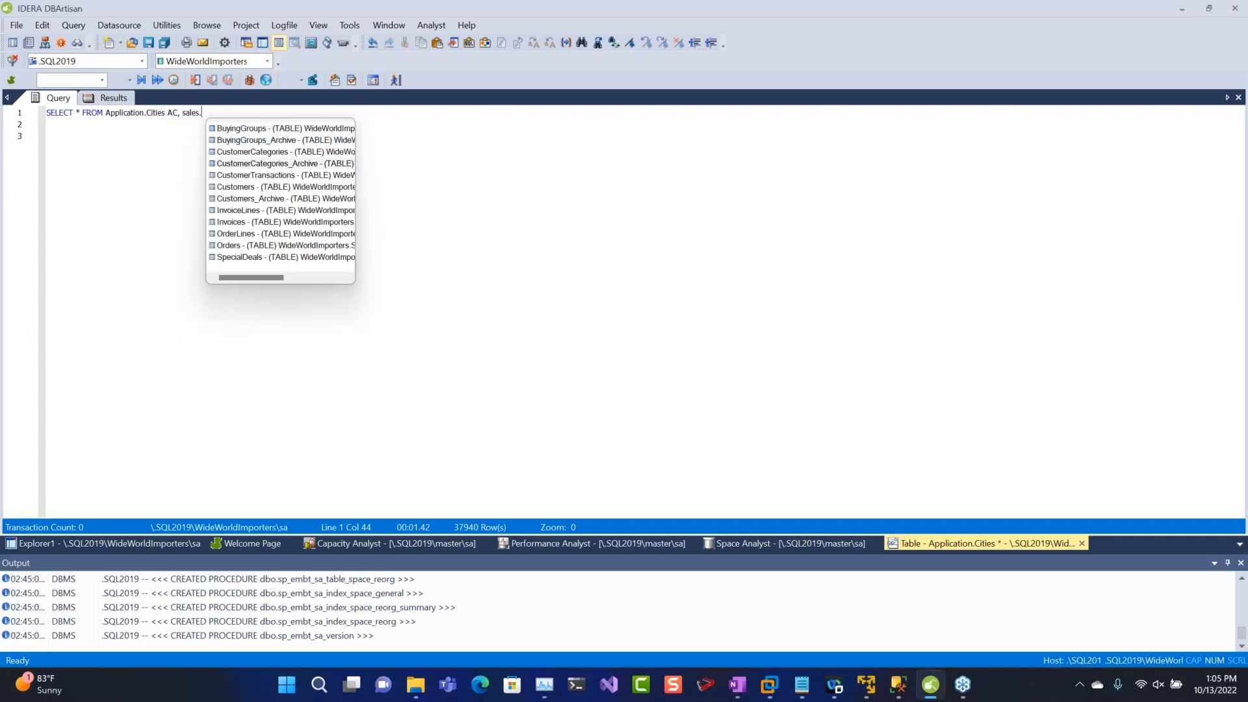
key("Return")
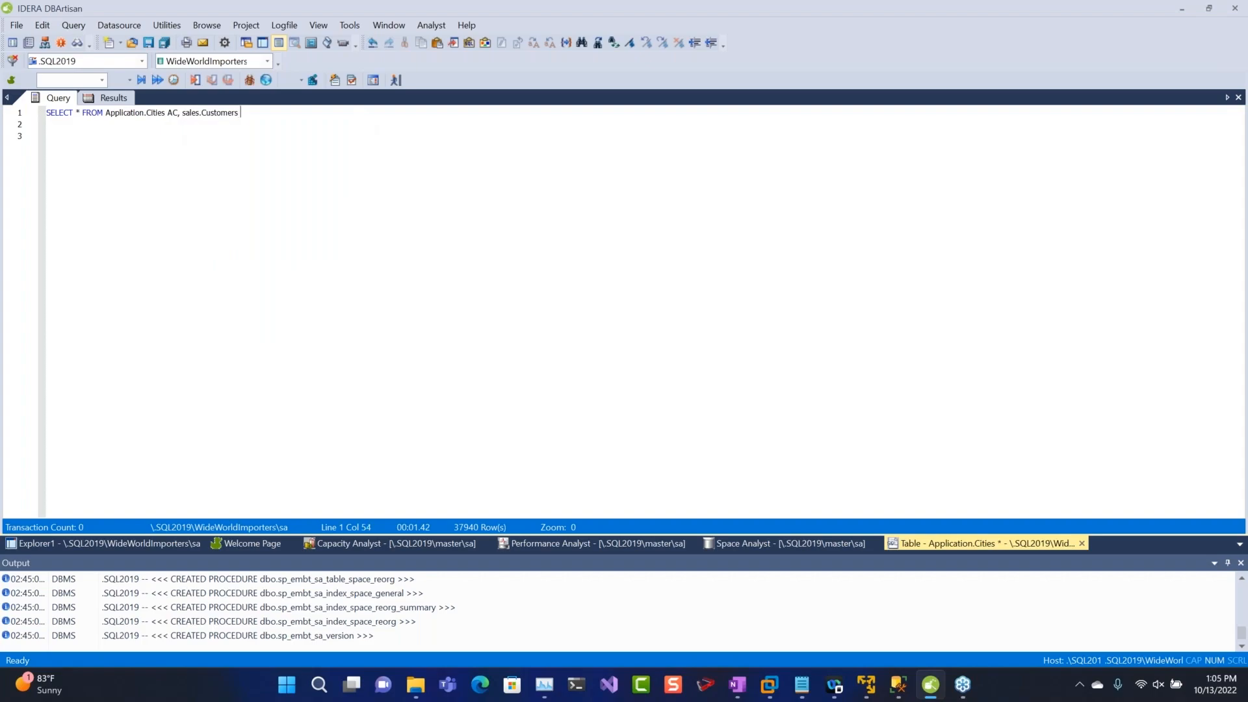
type("sc where ac.")
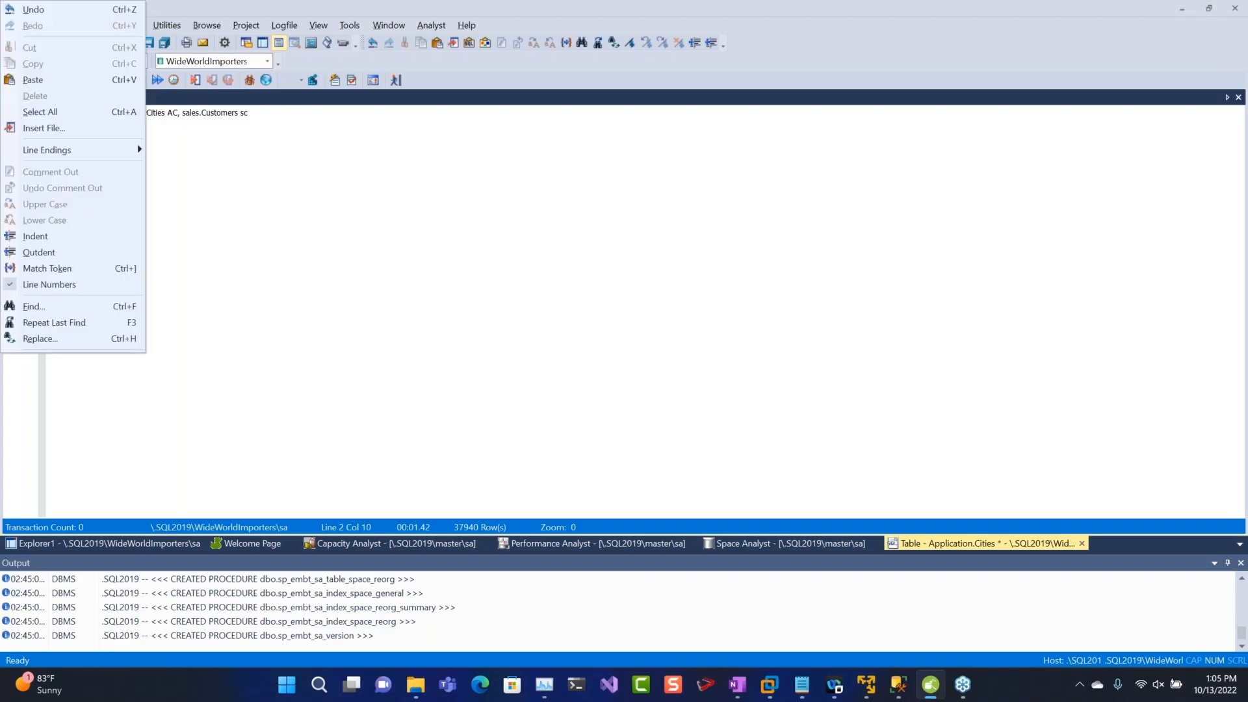
key("BackSpace")
key("BackSpace")
key("BackSpace")
type("AC.")
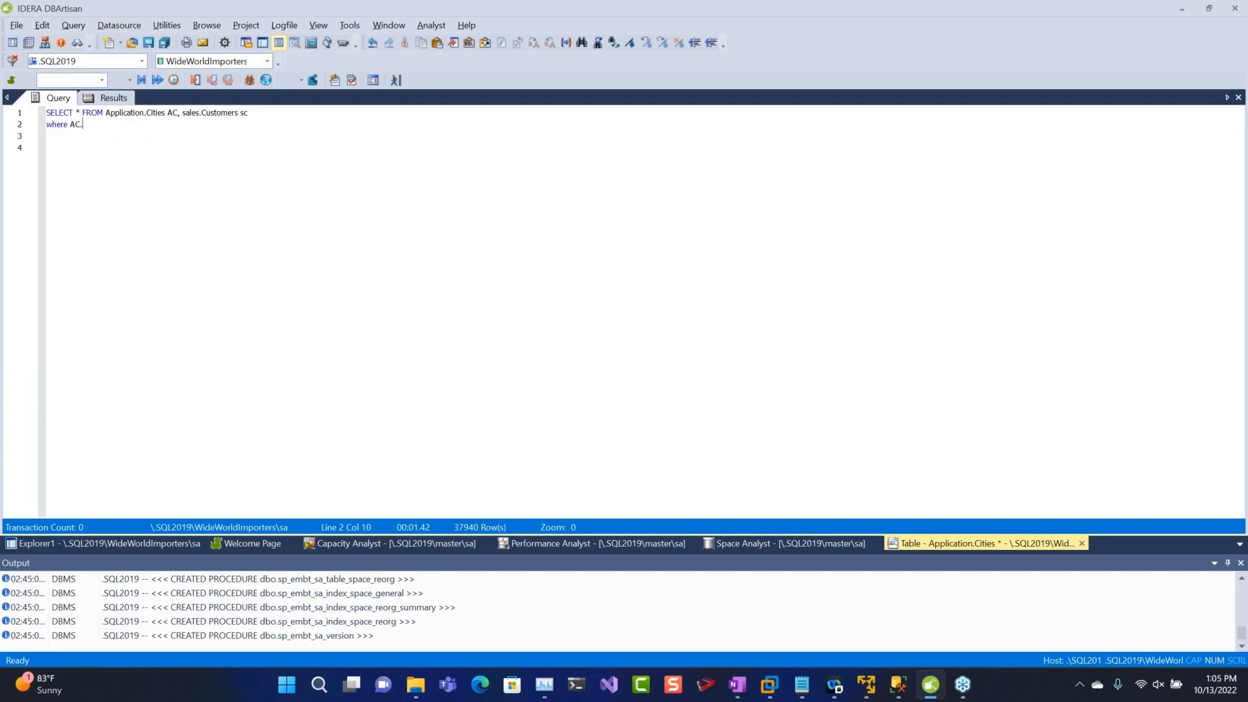
Remove the sales.Customers table and the partial where clause, leaving only Application.Cities AC in the query.
key("BackSpace")
key("BackSpace")
key("BackSpace")
key("BackSpace")
key("BackSpace")
key("BackSpace")
key("BackSpace")
key("BackSpace")
key("BackSpace")
key("BackSpace")
key("BackSpace")
key("BackSpace")
key("BackSpace")
key("BackSpace")
key("BackSpace")
key("BackSpace")
key("BackSpace")
key("BackSpace")
key("BackSpace")
key("BackSpace")
key("BackSpace")
key("BackSpace")
key("BackSpace")
key("BackSpace")
key("BackSpace")
key("BackSpace")
key("BackSpace")
key("BackSpace")
key("BackSpace")
key("BackSpace")
Add the condition where CityName like 'A%' on a new line of the Application.Cities query.
key("Return")
type("where")
key("Down")
key("Return")
type("like 'A%'")
key("Return")
Execute the filtered Application.Cities query and check its text against the results grid.
left_click_drag(138, 124, 47, 112)
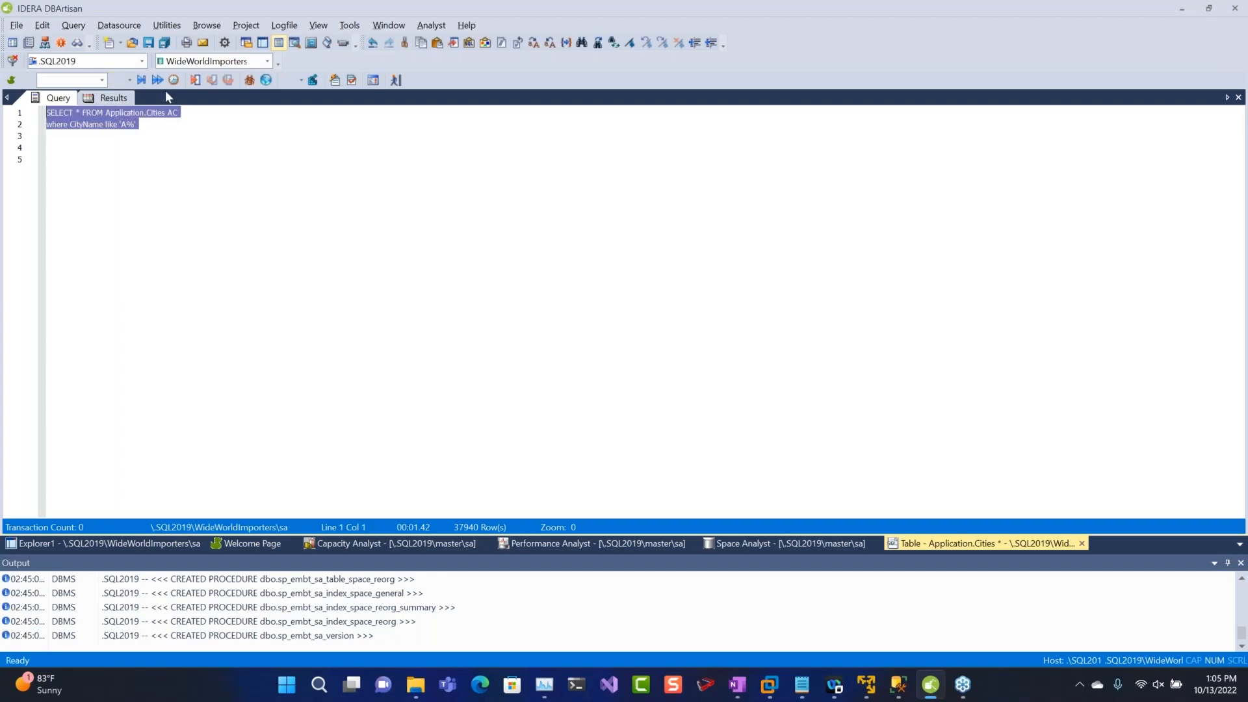
left_click(120, 82)
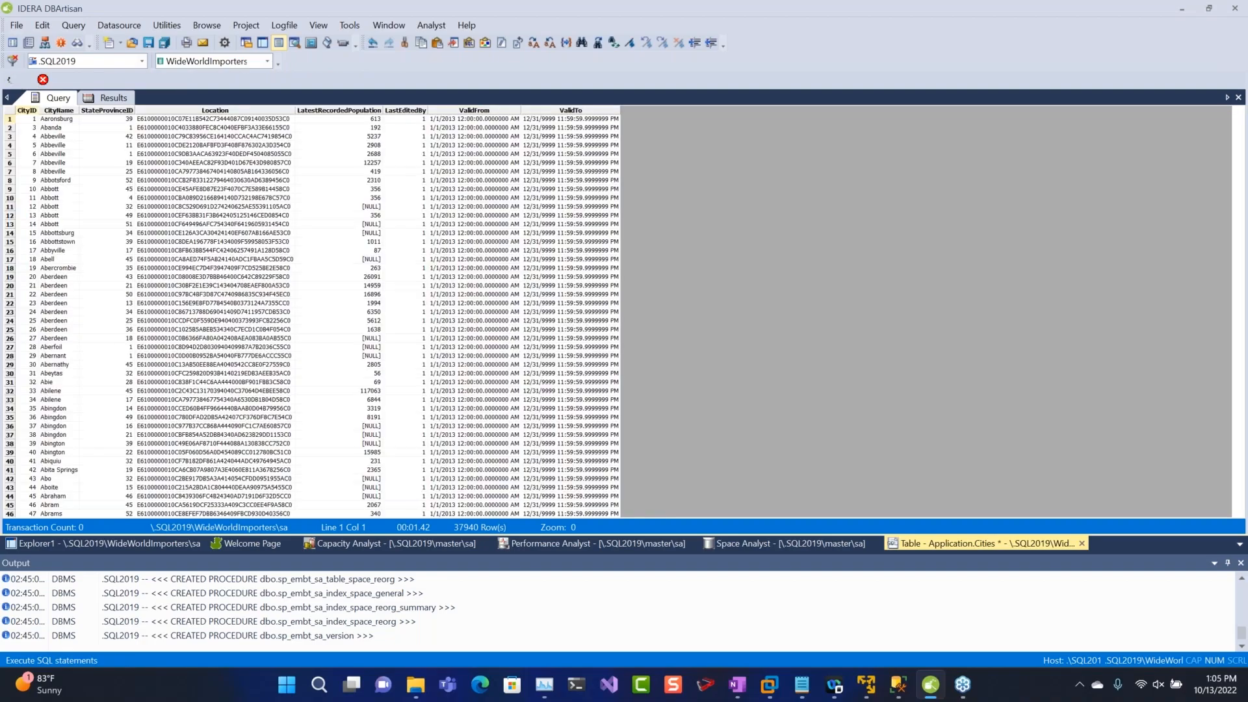
left_click(54, 97)
left_click(149, 135)
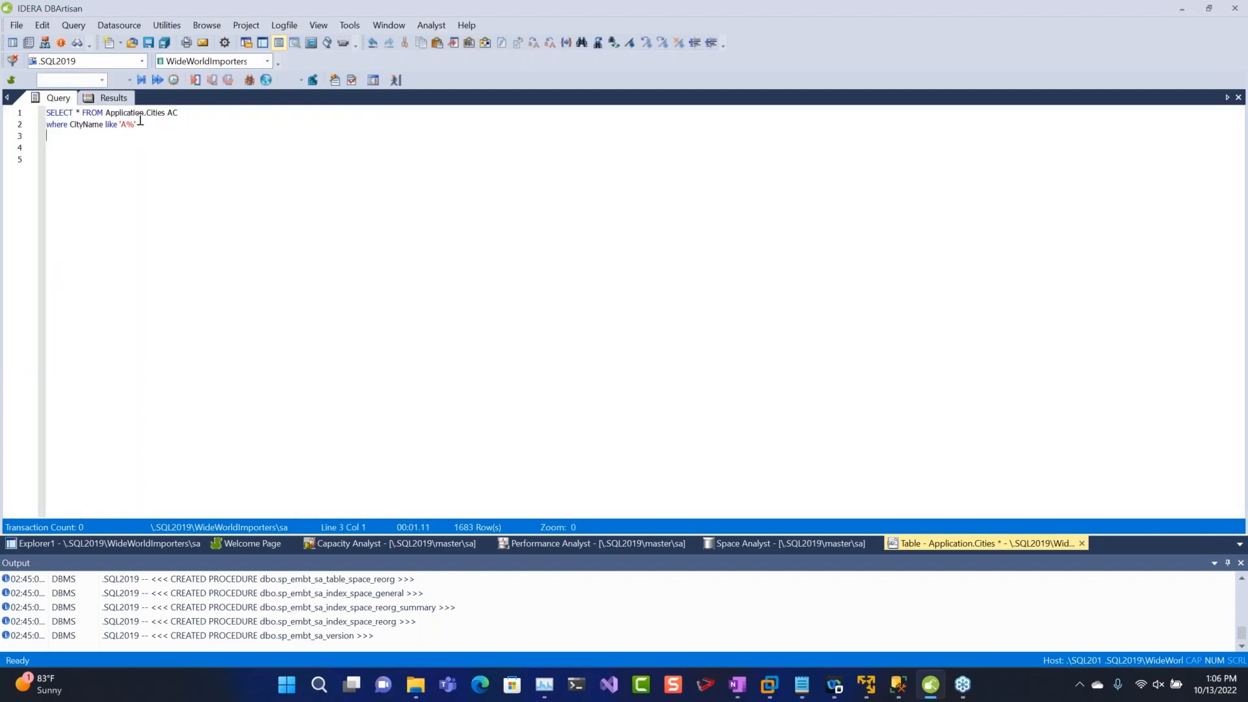
left_click(117, 98)
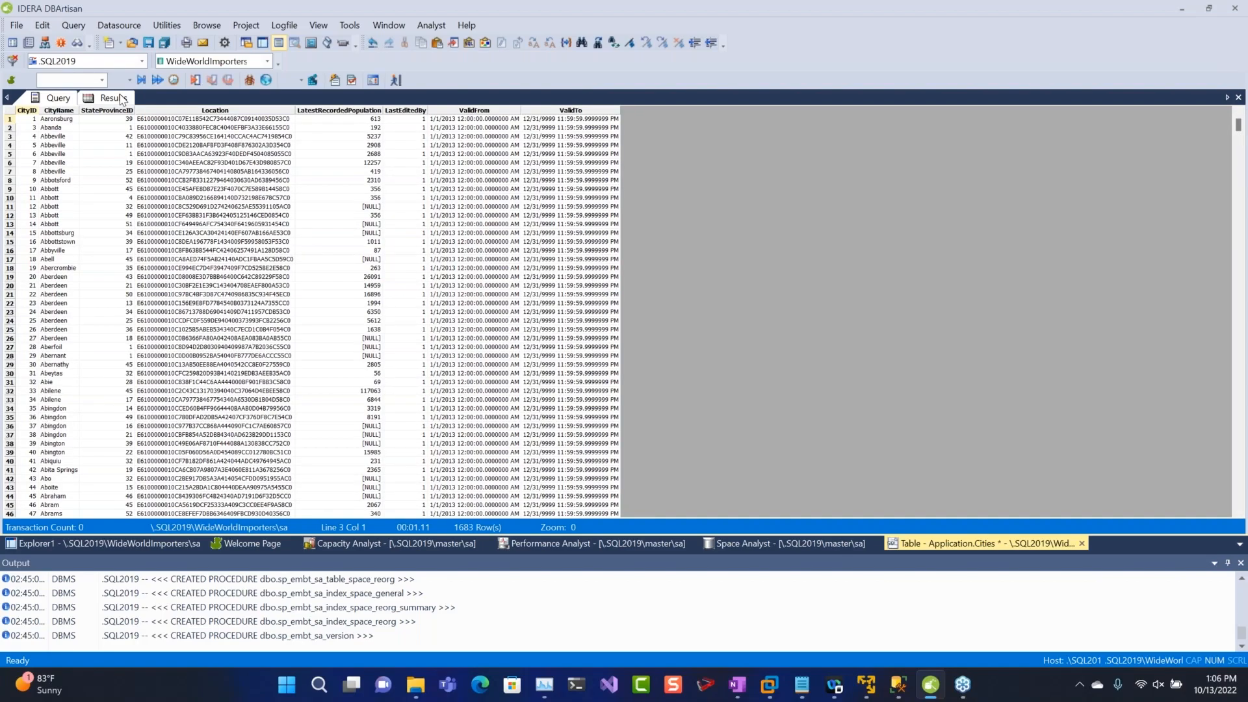
left_click_drag(10, 120, 13, 346)
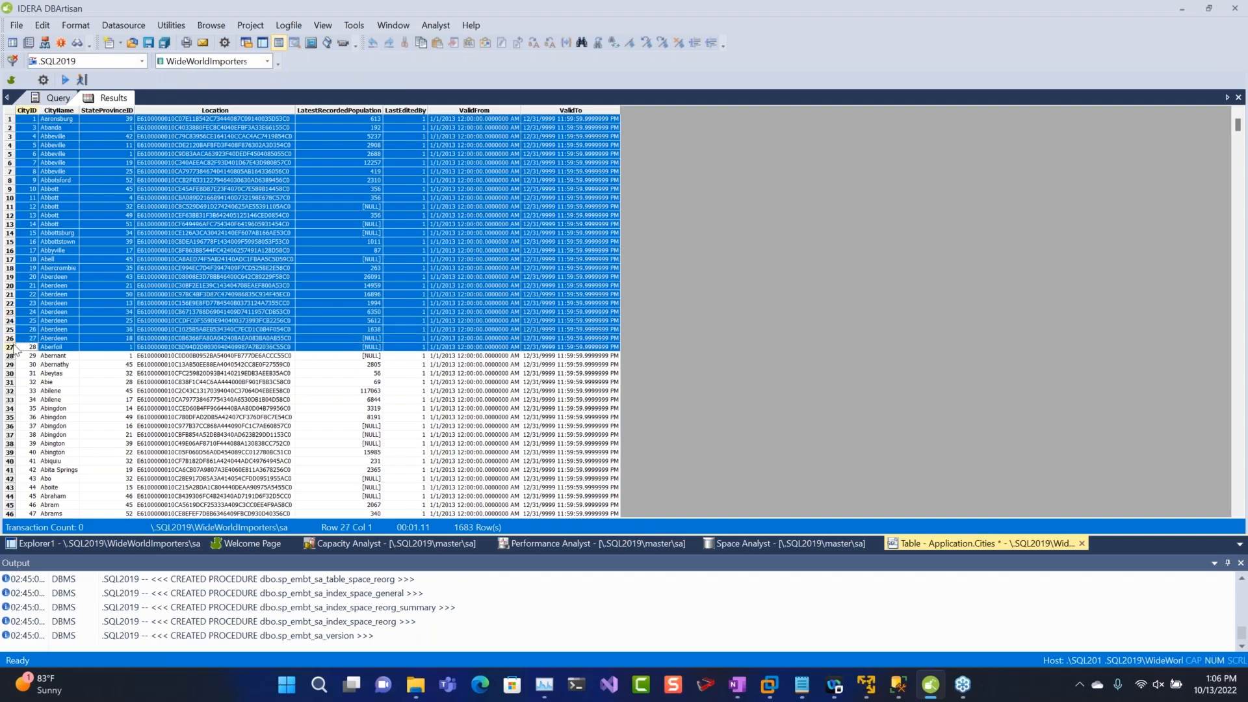
right_click(9, 318)
left_click(9, 118)
left_click_drag(9, 121, 9, 327)
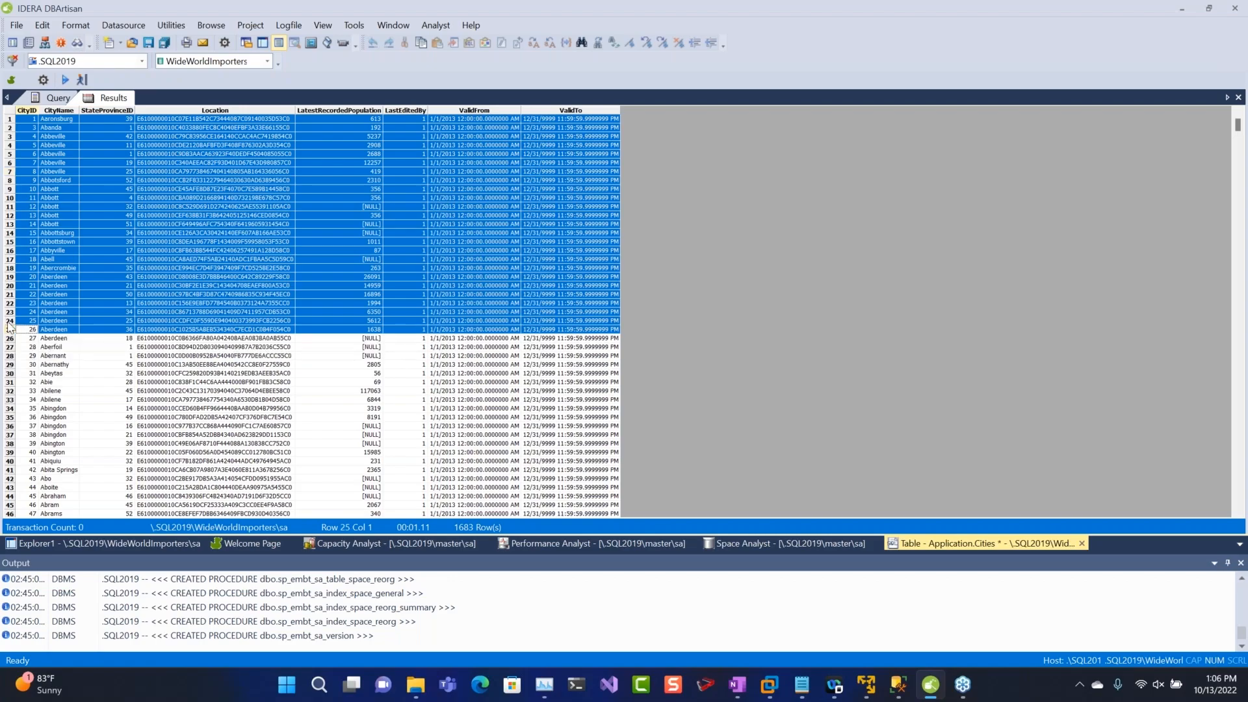
right_click(8, 322)
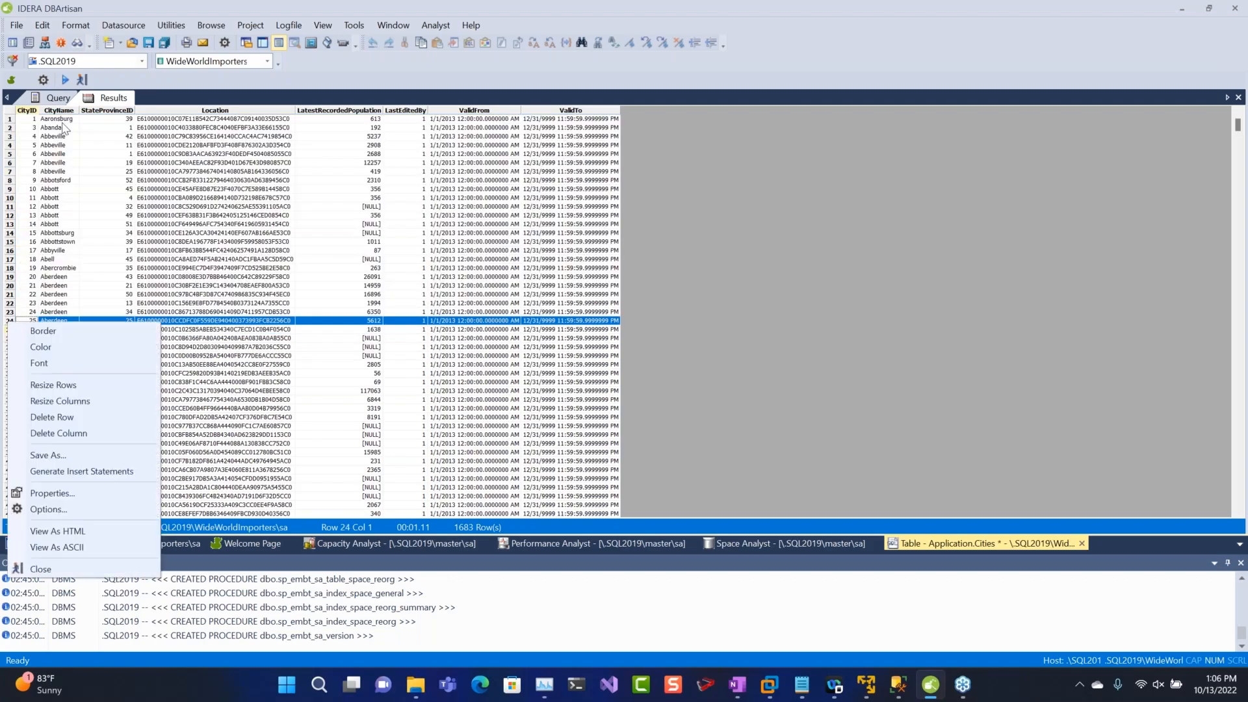
left_click_drag(62, 122, 62, 312)
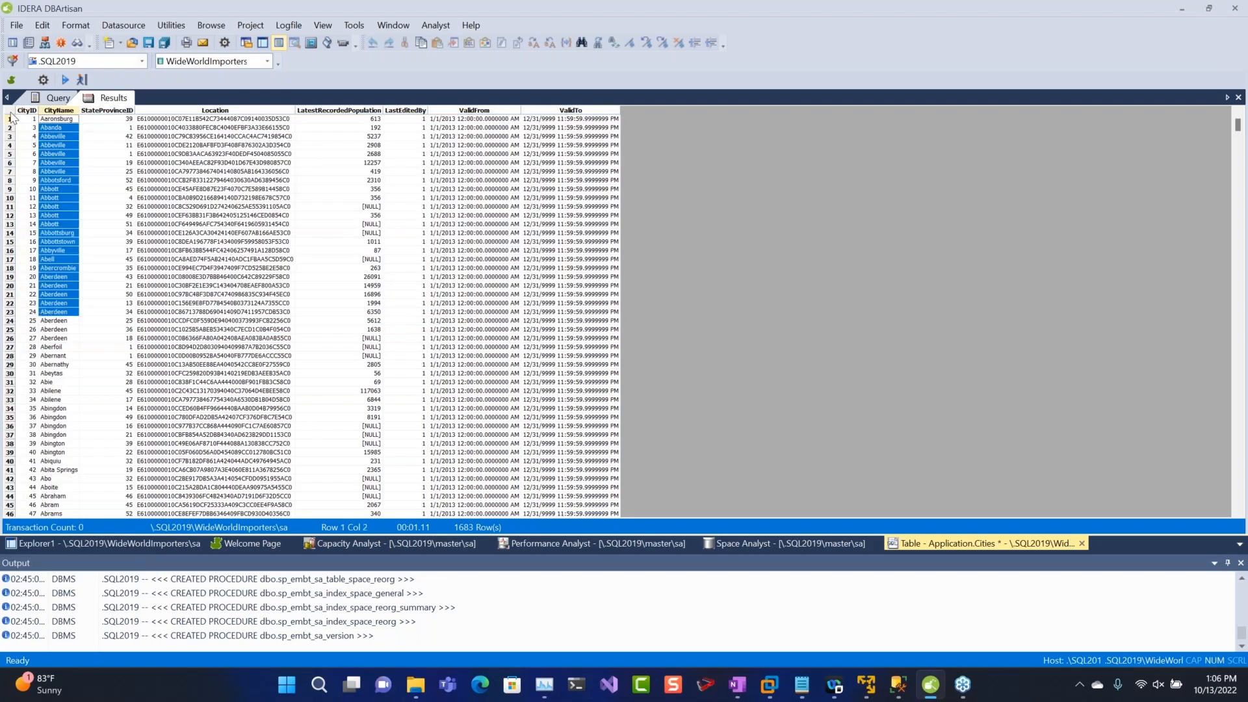
Generate insert statements for all rows in the results grid and open them as a general purpose SQL script.
right_click(11, 114)
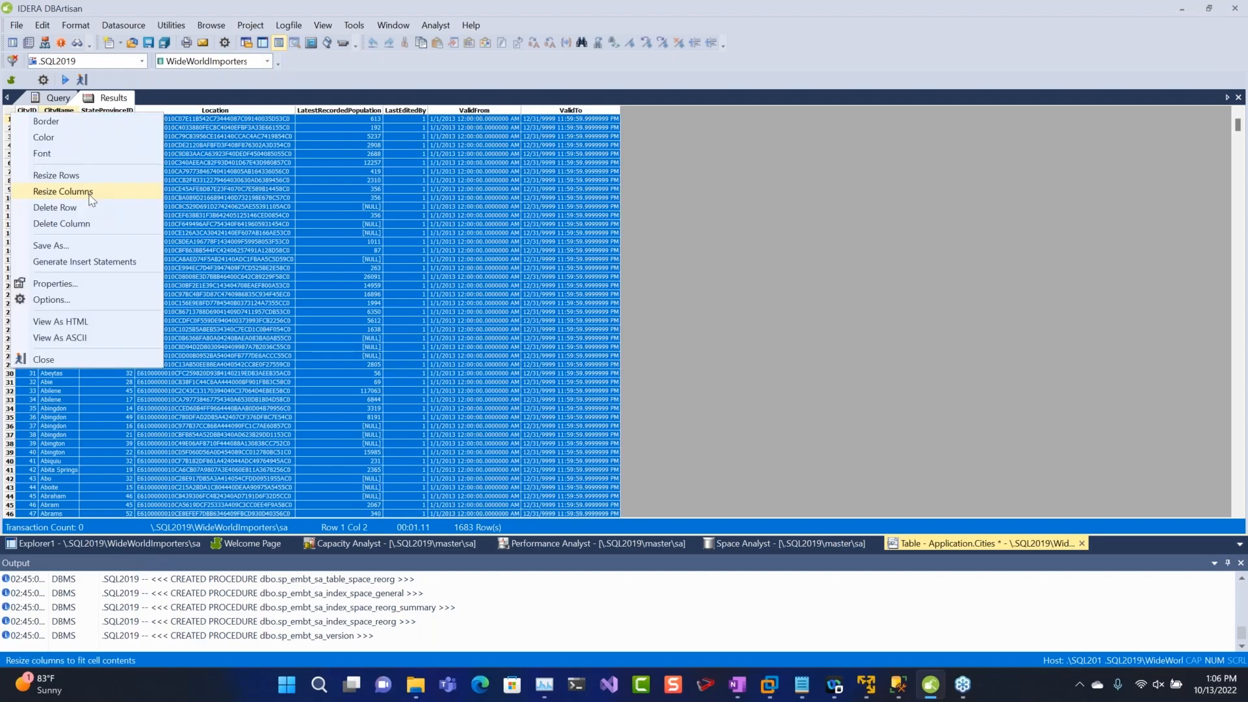
left_click(130, 263)
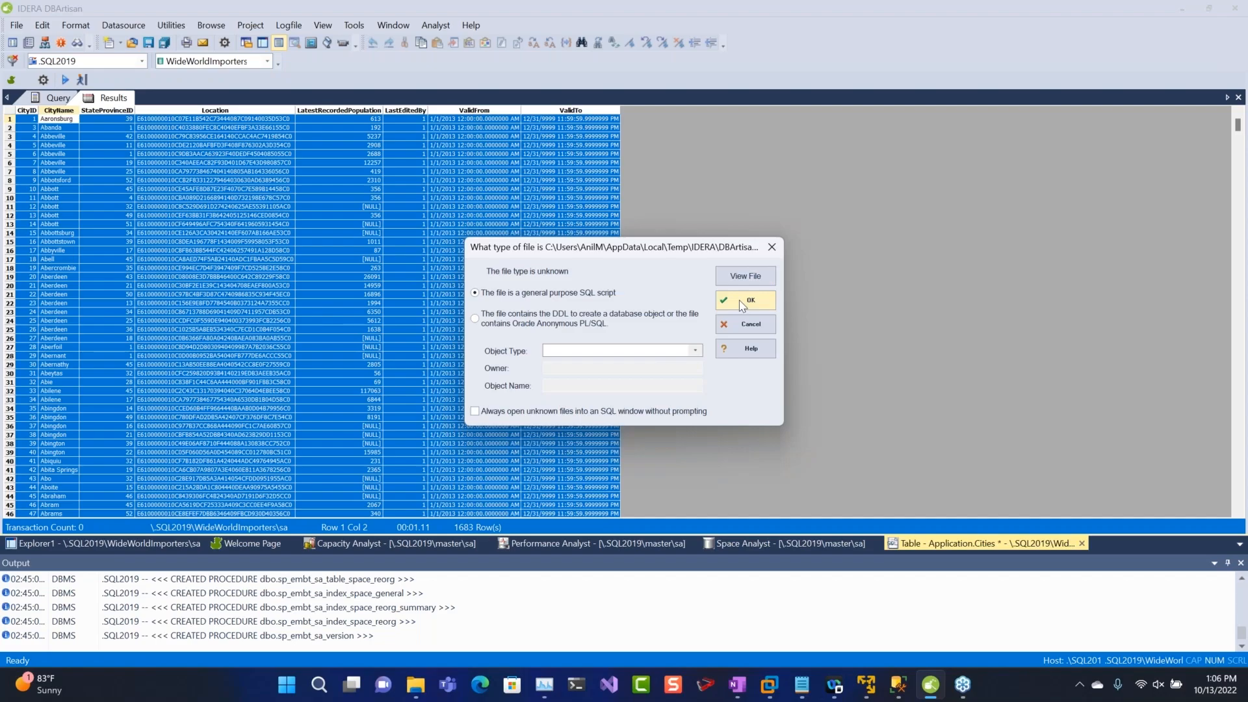
left_click(742, 303)
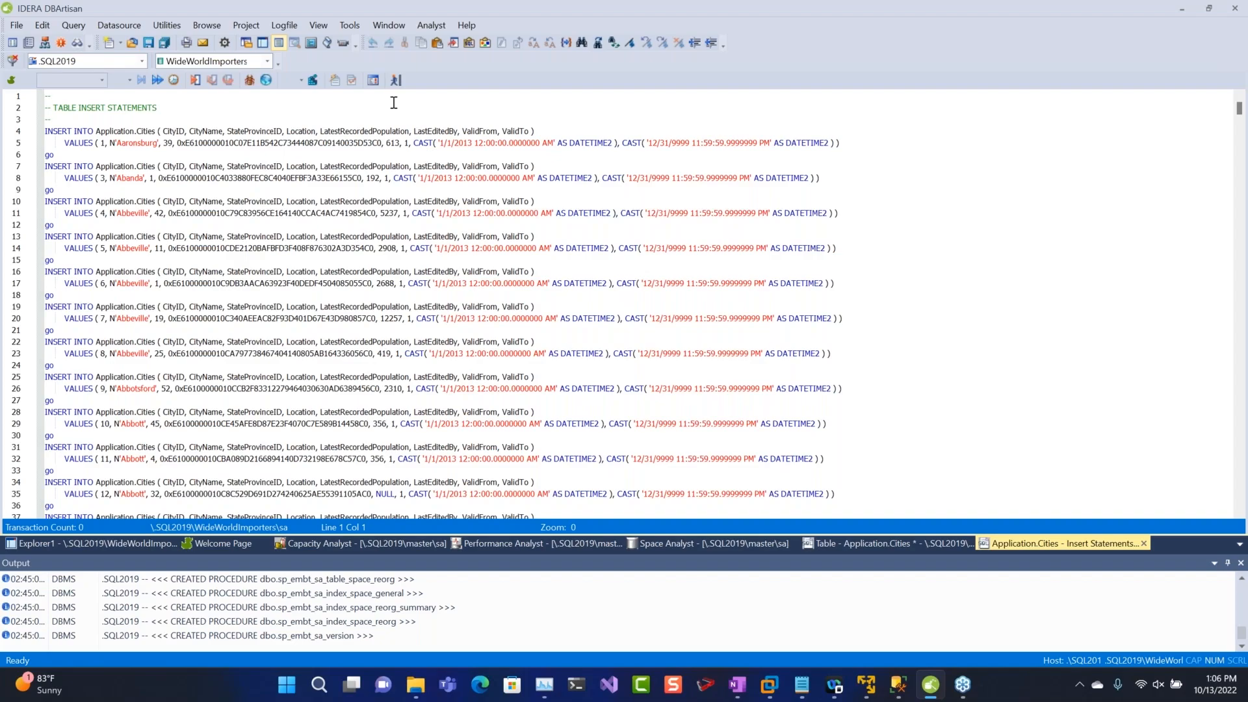
Retrieve all rows of the Application.Countries table with Select * From, and return to the WideWorldImporters table list.
left_click(76, 544)
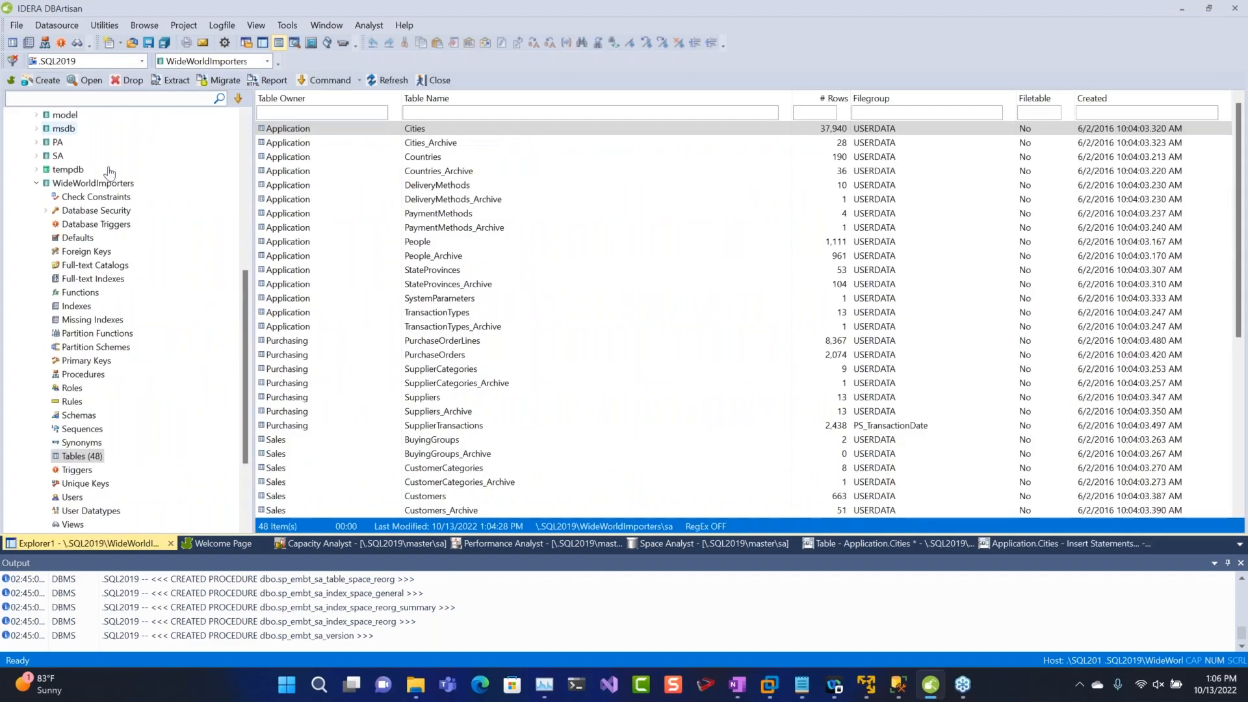
right_click(274, 160)
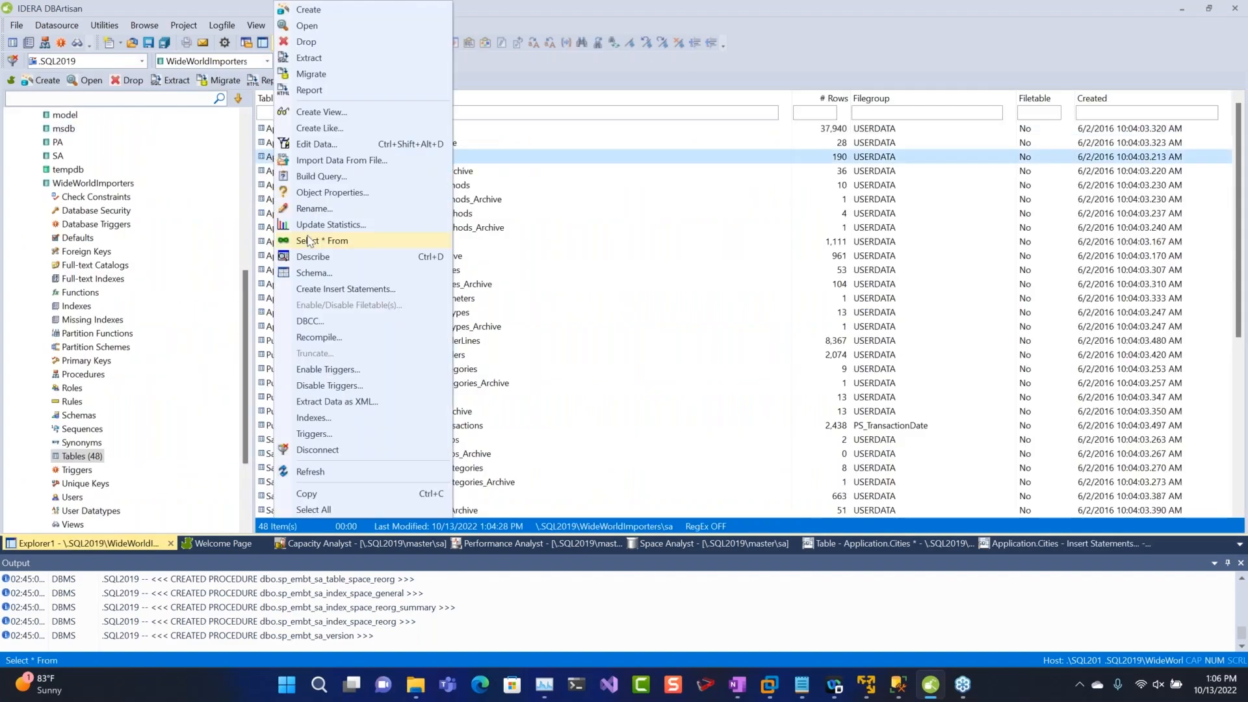
left_click(309, 241)
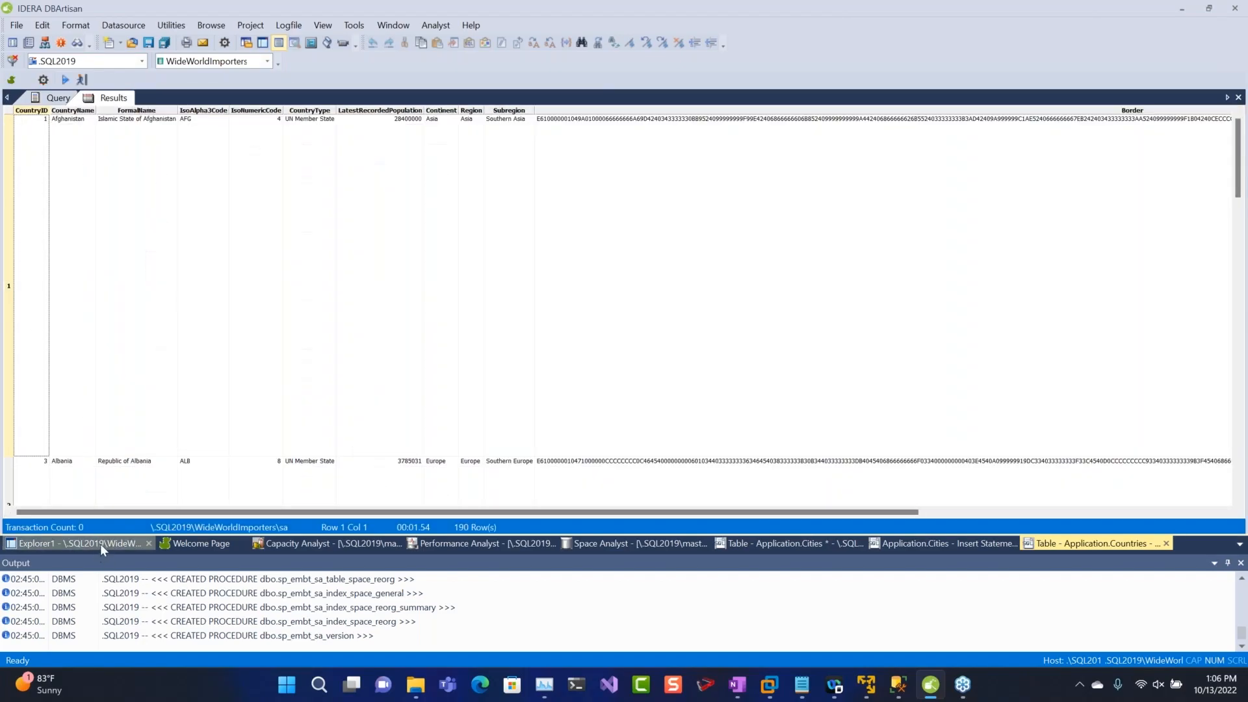
left_click(100, 544)
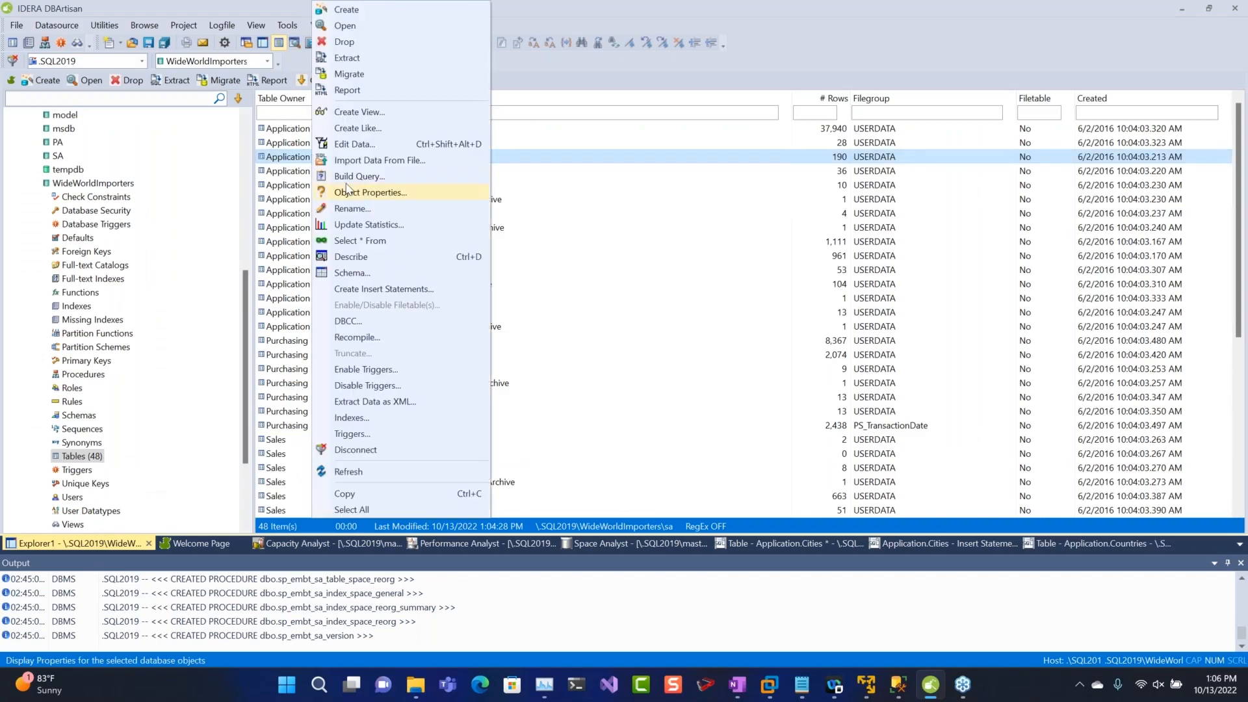
Open the Application.Countries table in the object editor and review its columns, properties, indexes and temporal properties, including the system versioning options.
left_click(398, 27)
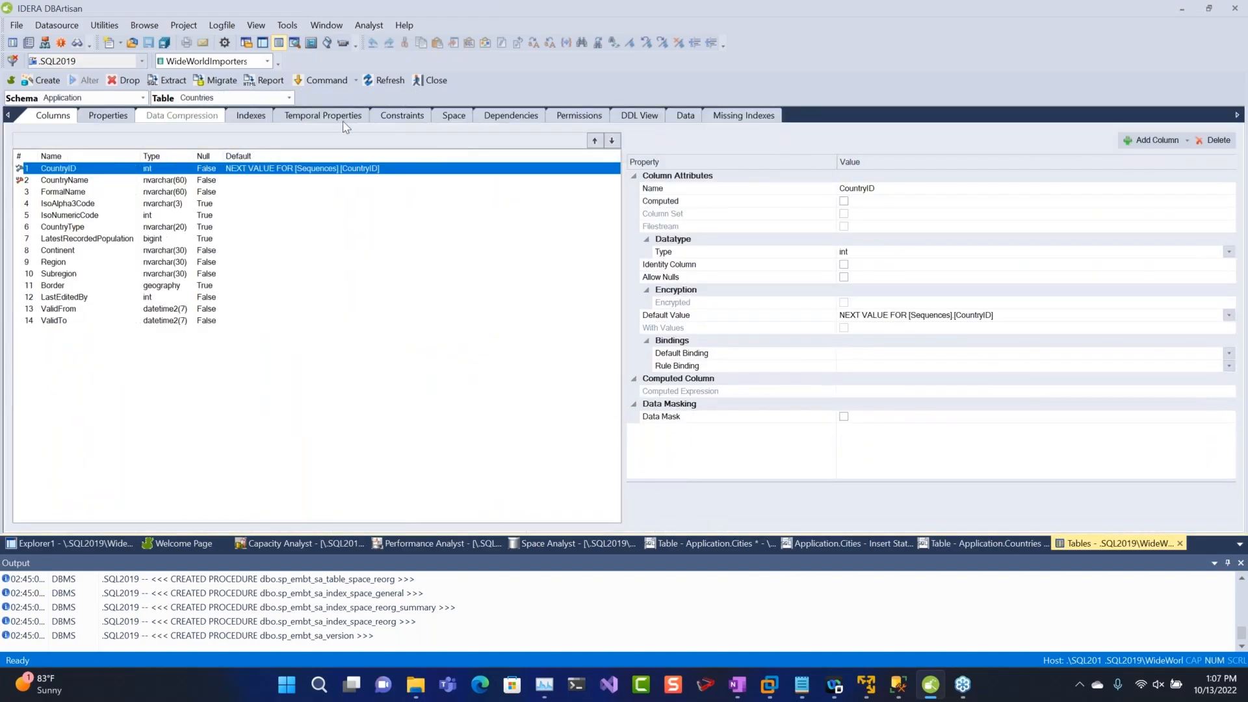
left_click(112, 115)
left_click(262, 117)
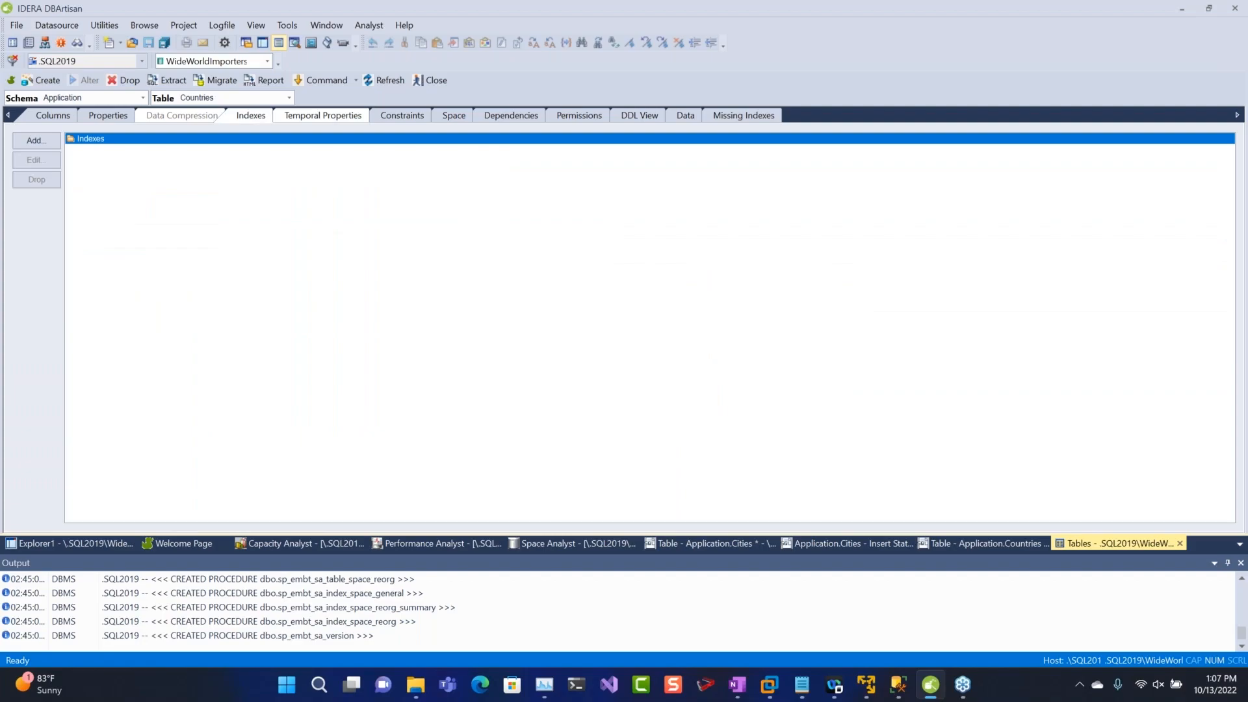
left_click(323, 115)
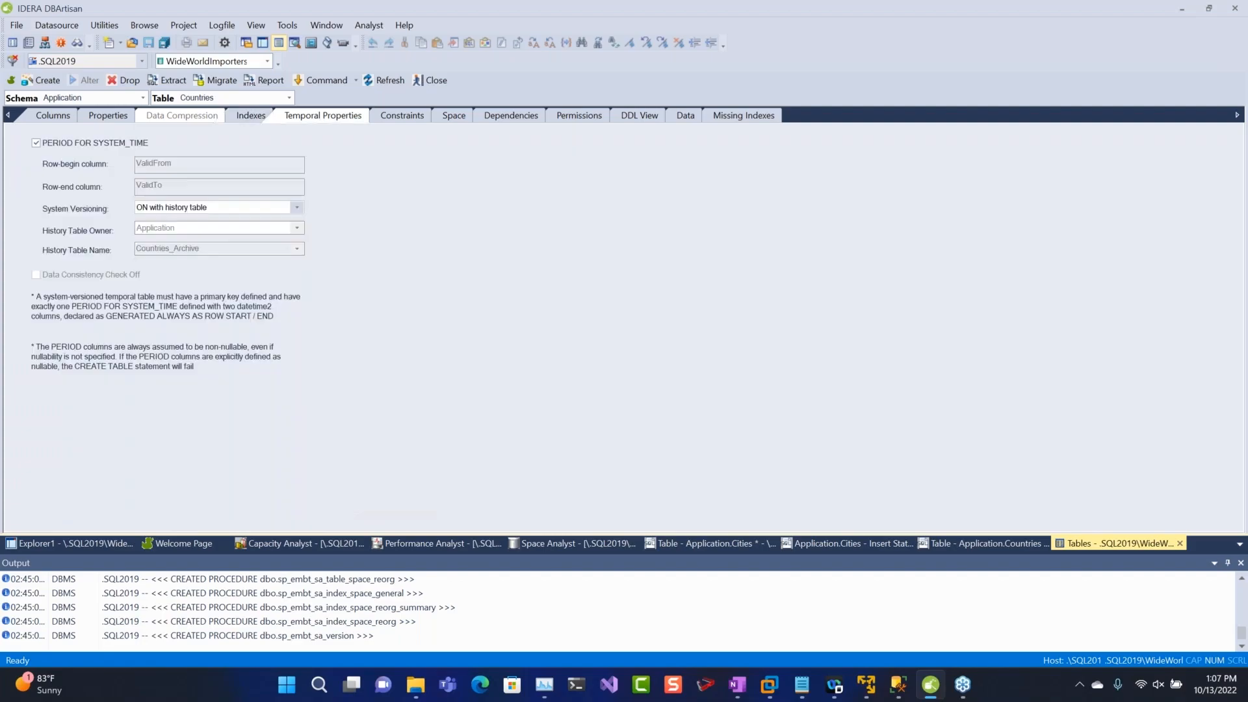
left_click(298, 208)
left_click(298, 209)
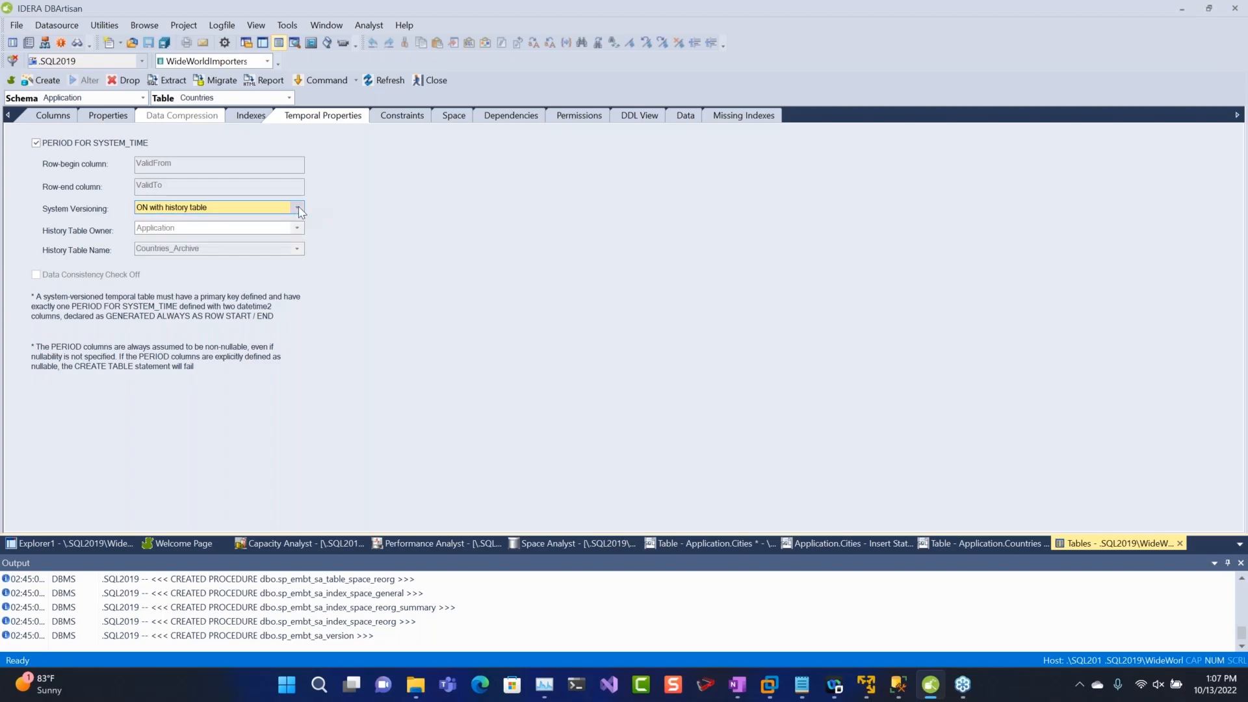
Review the Countries table's constraints, space, dependencies, permissions, DDL, data and missing indexes, and close the table editor.
left_click(421, 119)
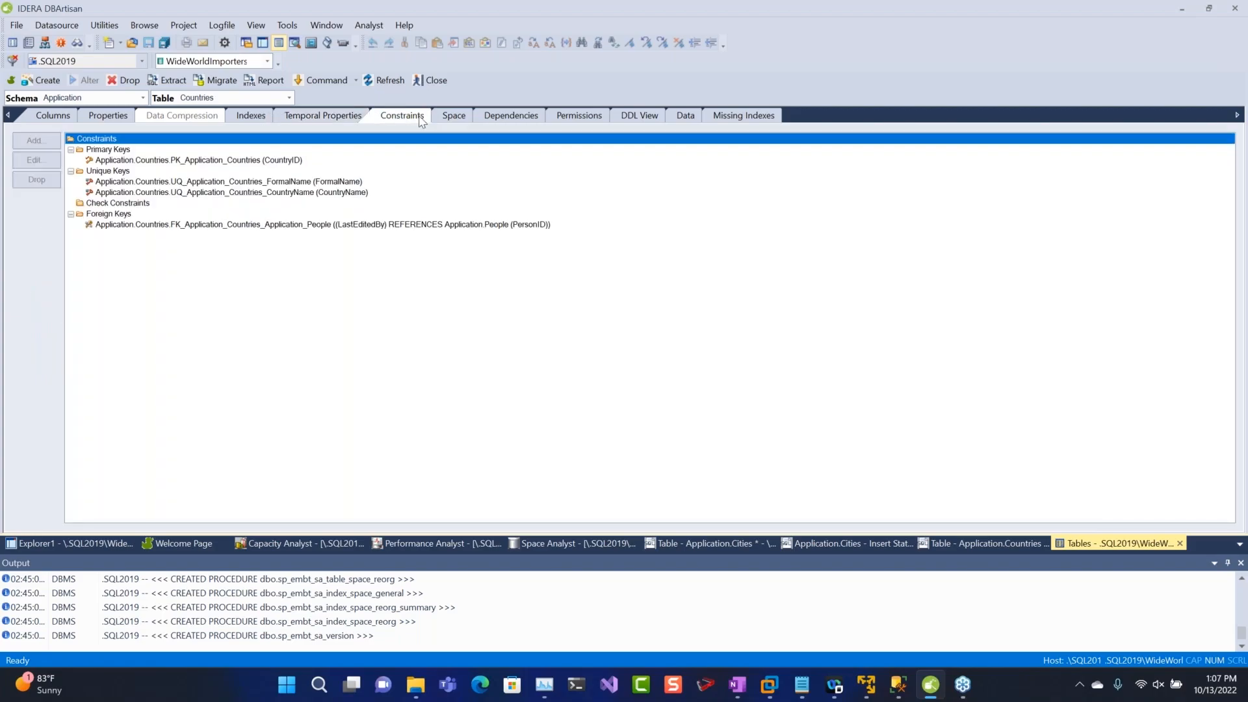
left_click(457, 116)
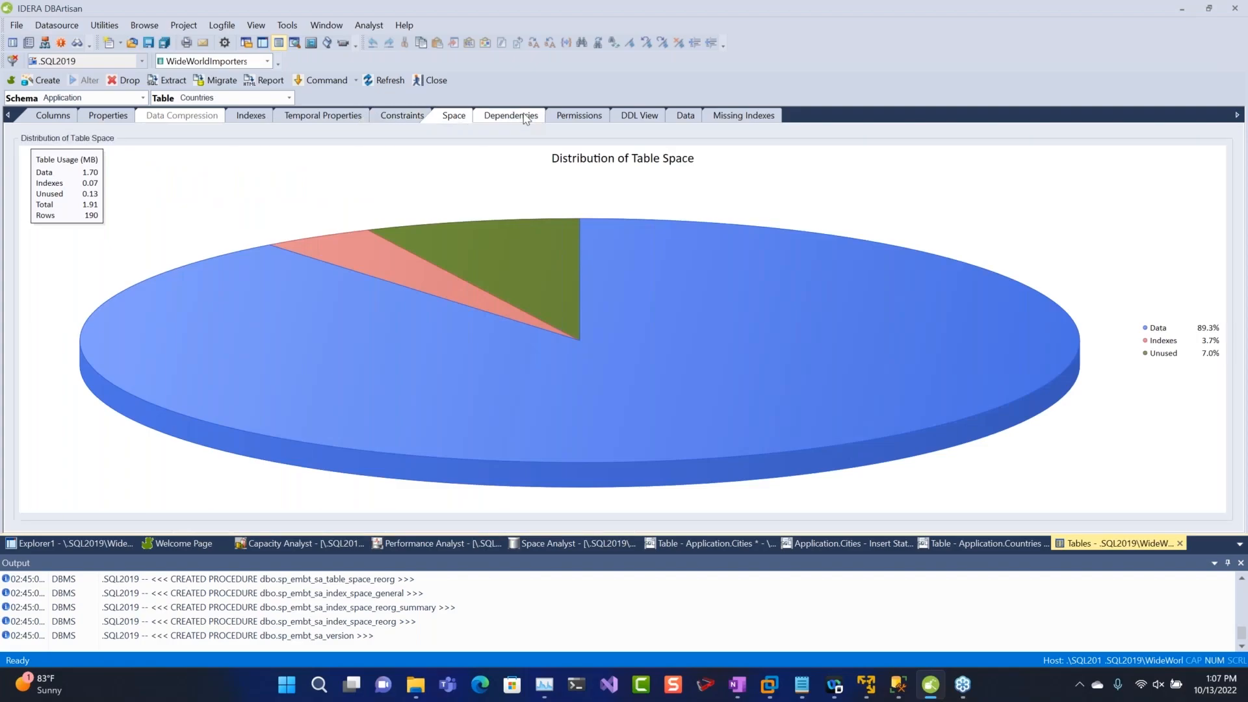
left_click(510, 116)
left_click(587, 117)
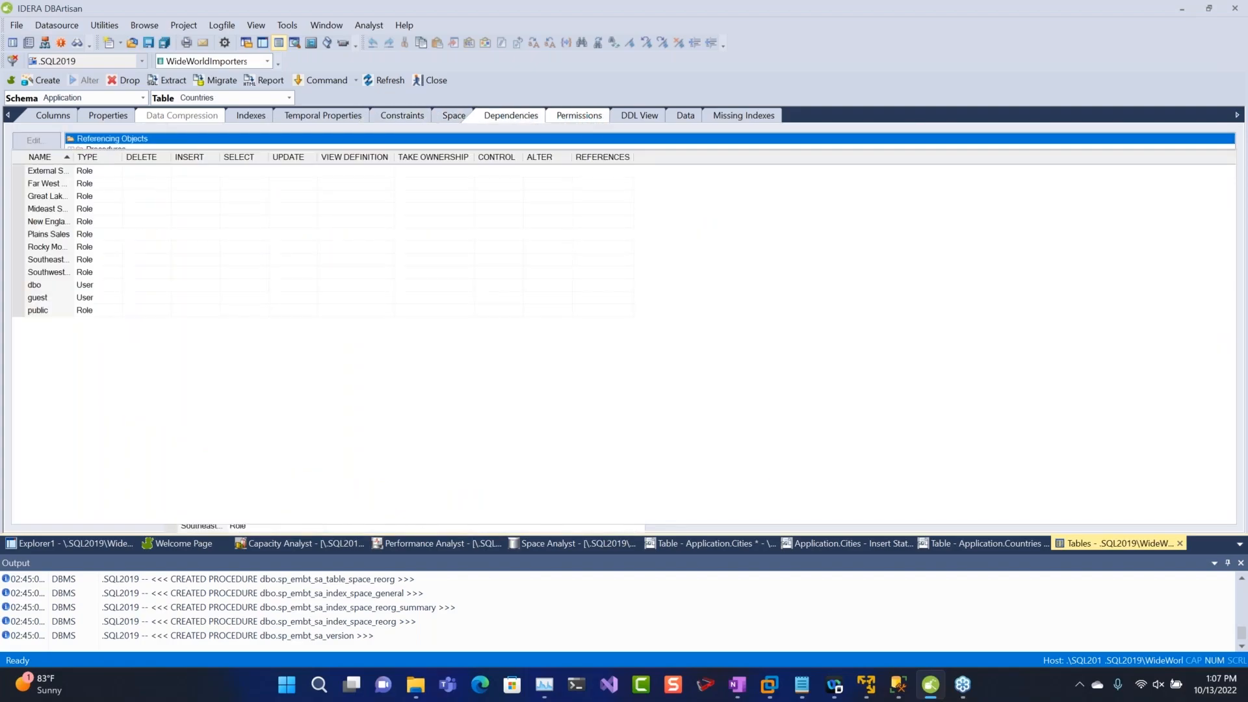
left_click(658, 117)
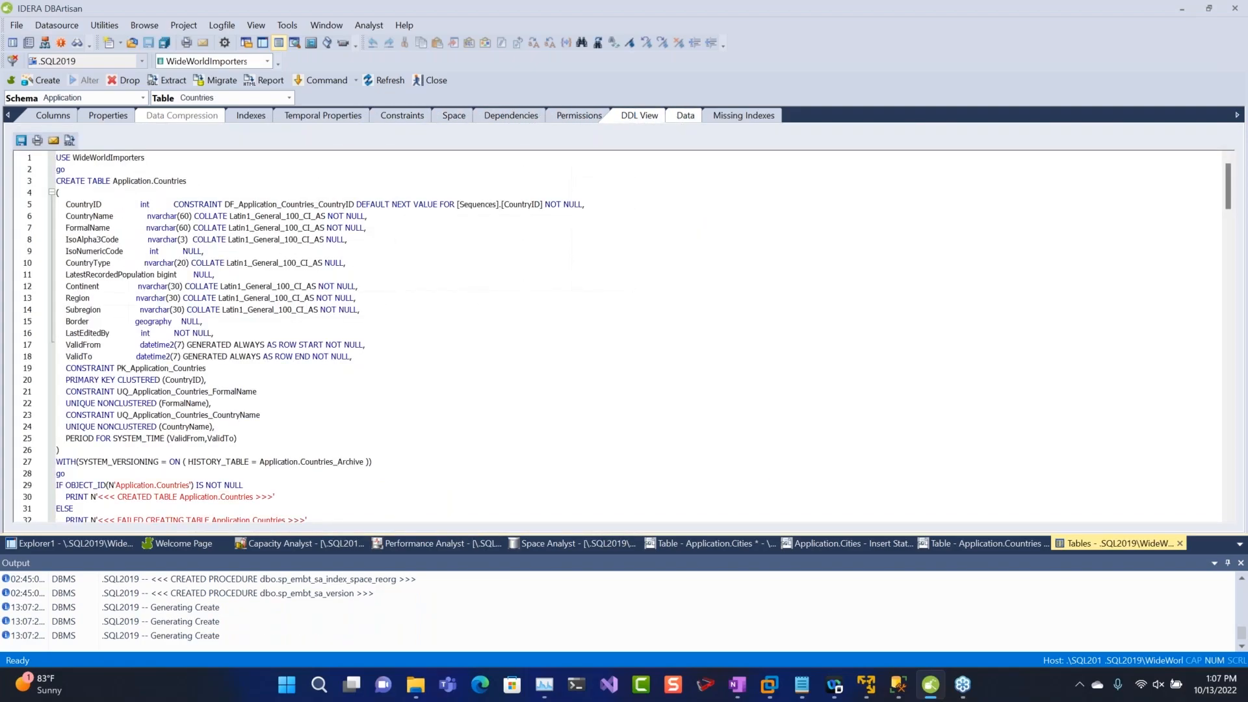
left_click(686, 116)
left_click(744, 115)
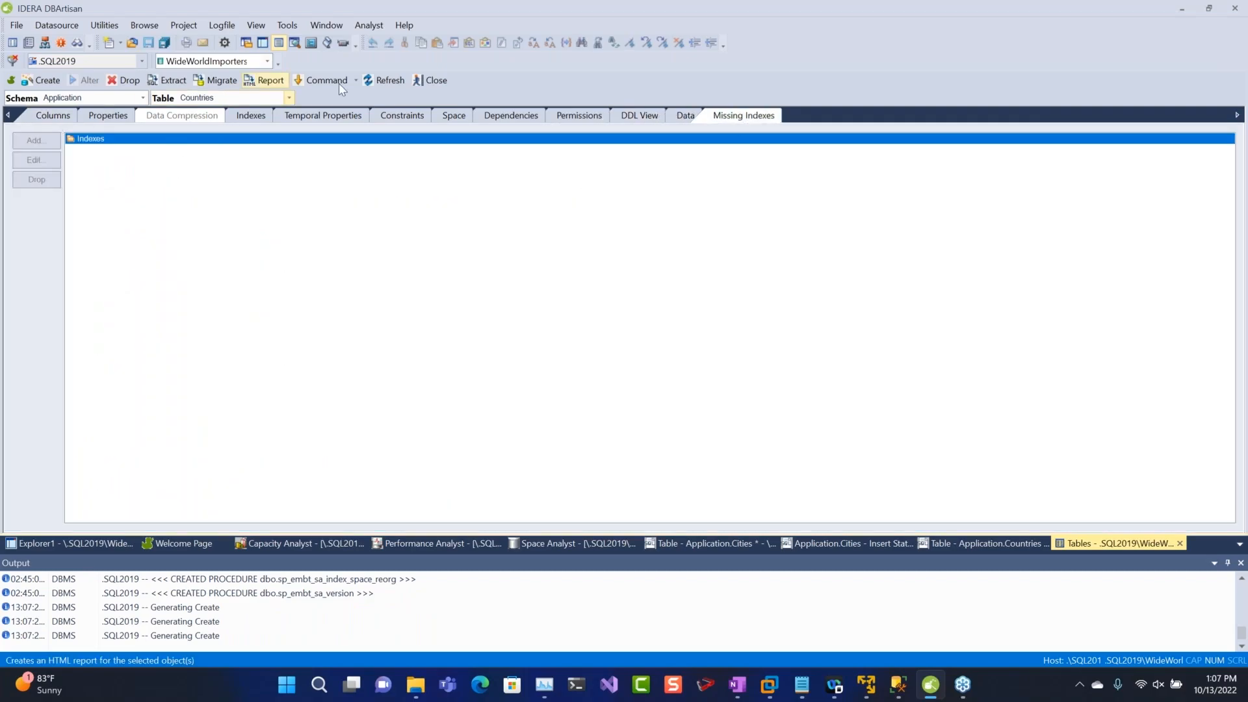
left_click(437, 81)
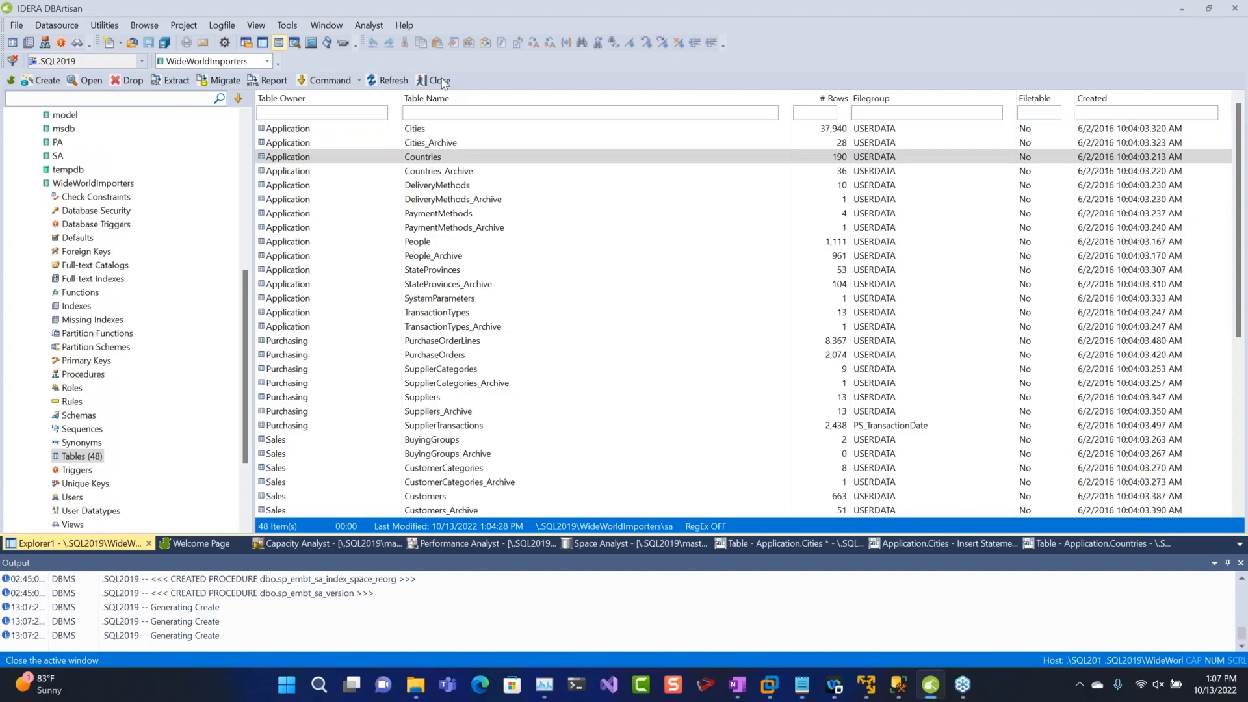
Extract the DDL script of the Application.Cities table and return to the WideWorldImporters table list.
left_click(306, 134)
right_click(306, 133)
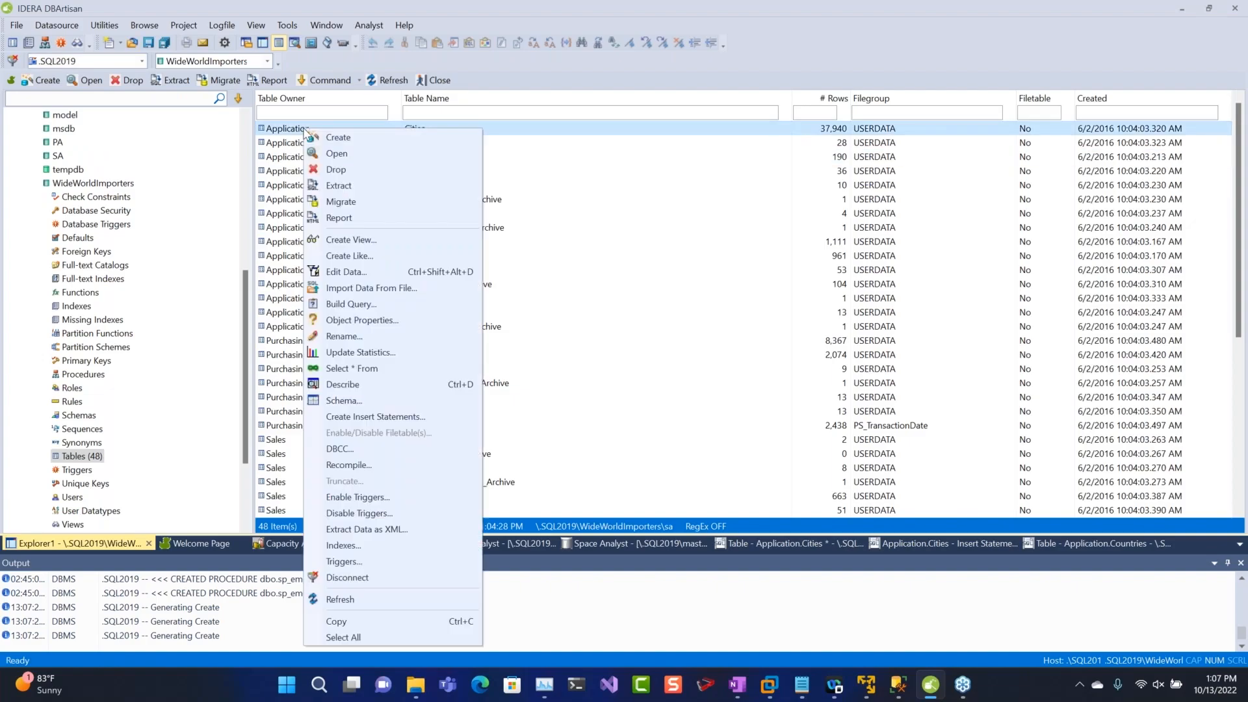
left_click(416, 187)
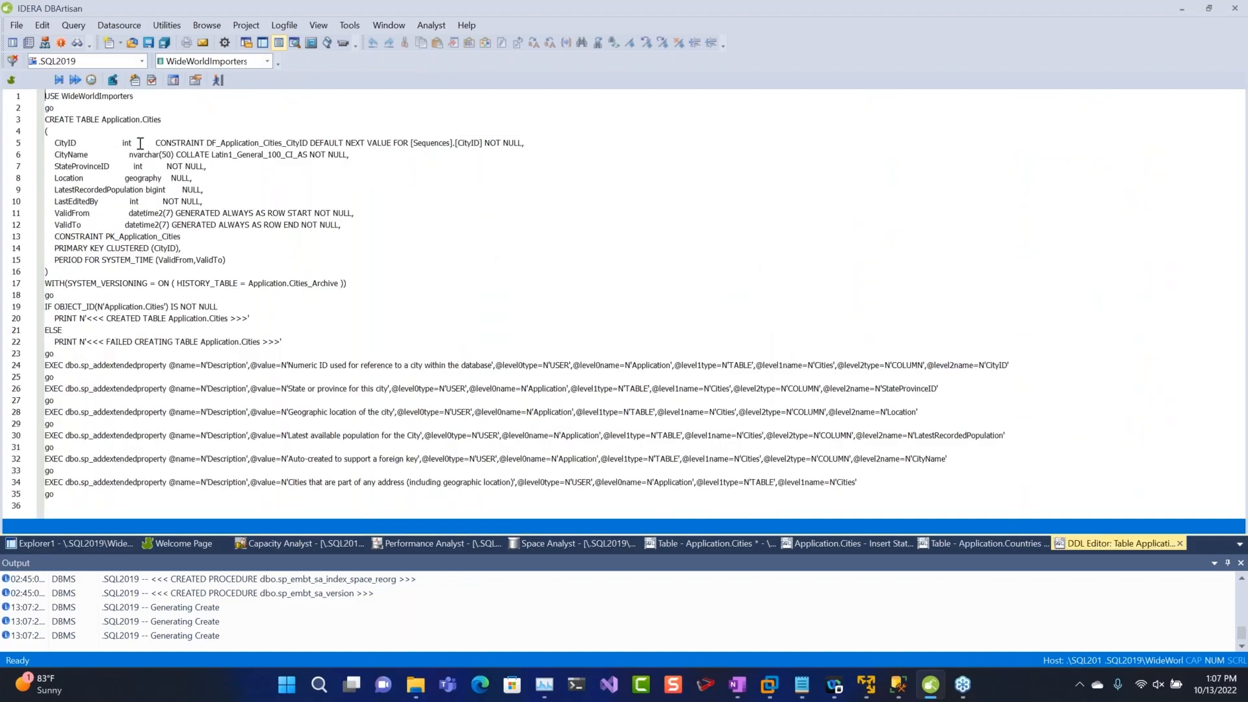
left_click(64, 544)
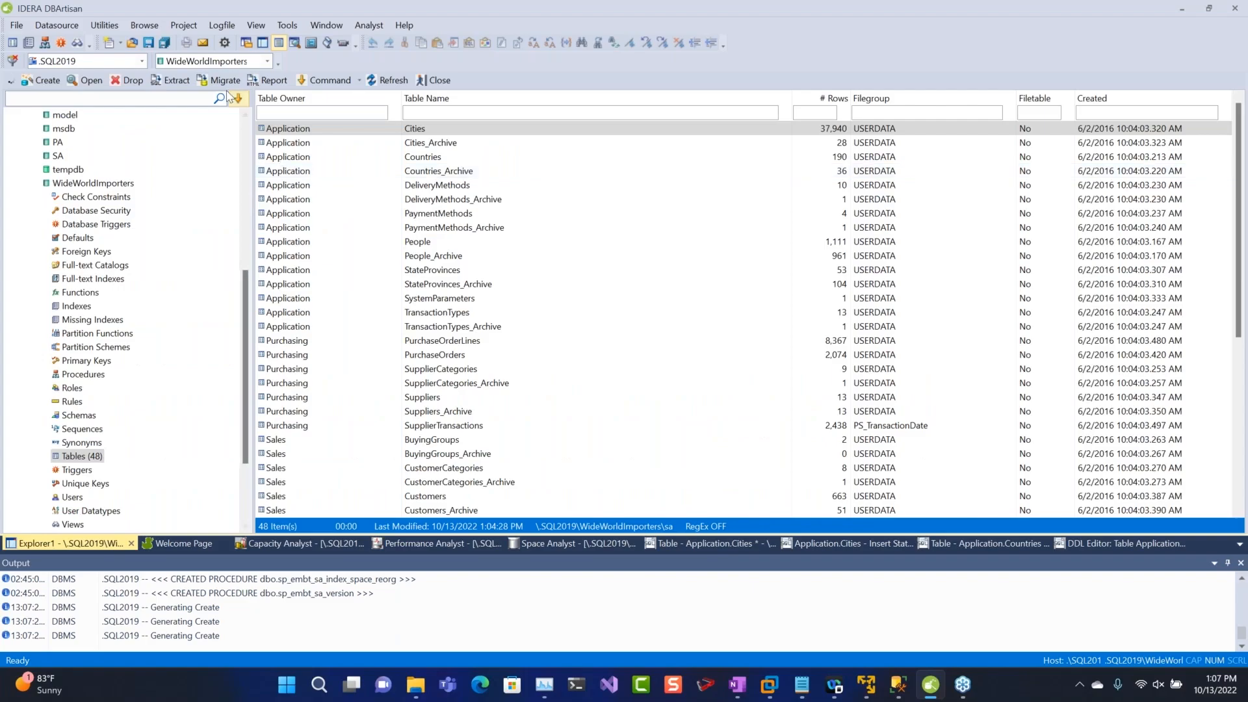
Try to set up a migration of the Application.Cities table to the WideWorldImportersDW database on the .SQL2019 datasource.
left_click(216, 82)
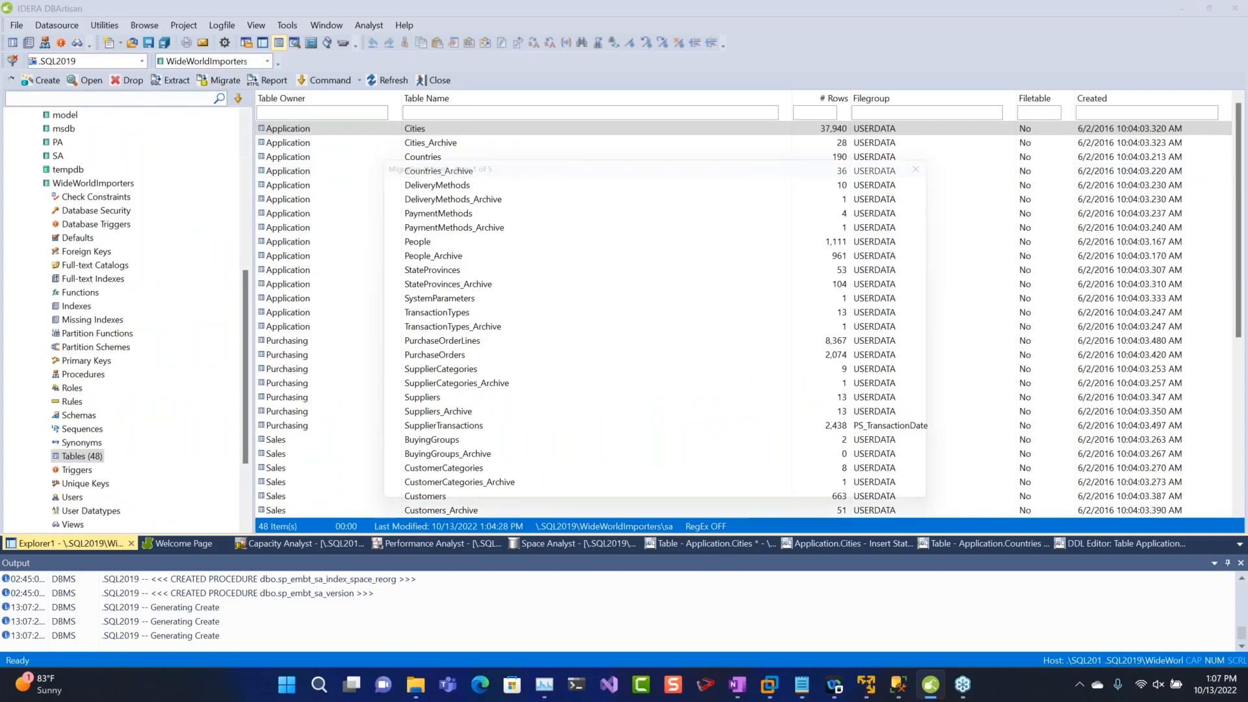
left_click(751, 240)
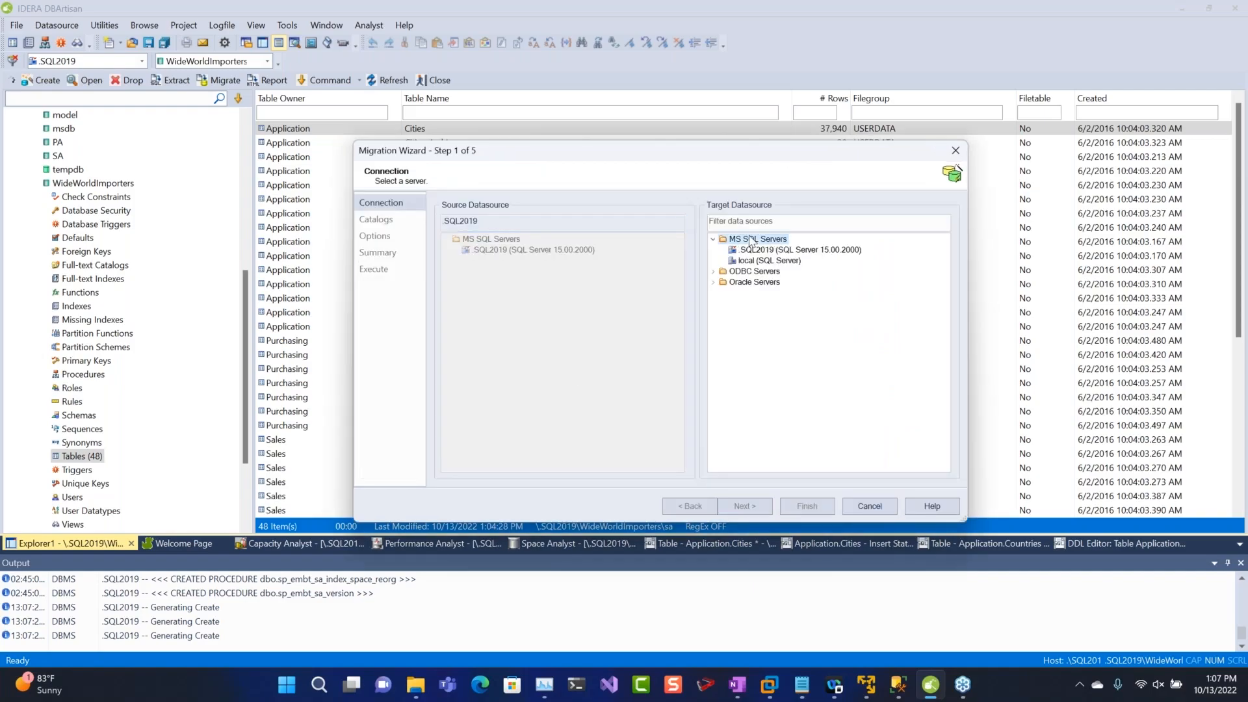
left_click(762, 252)
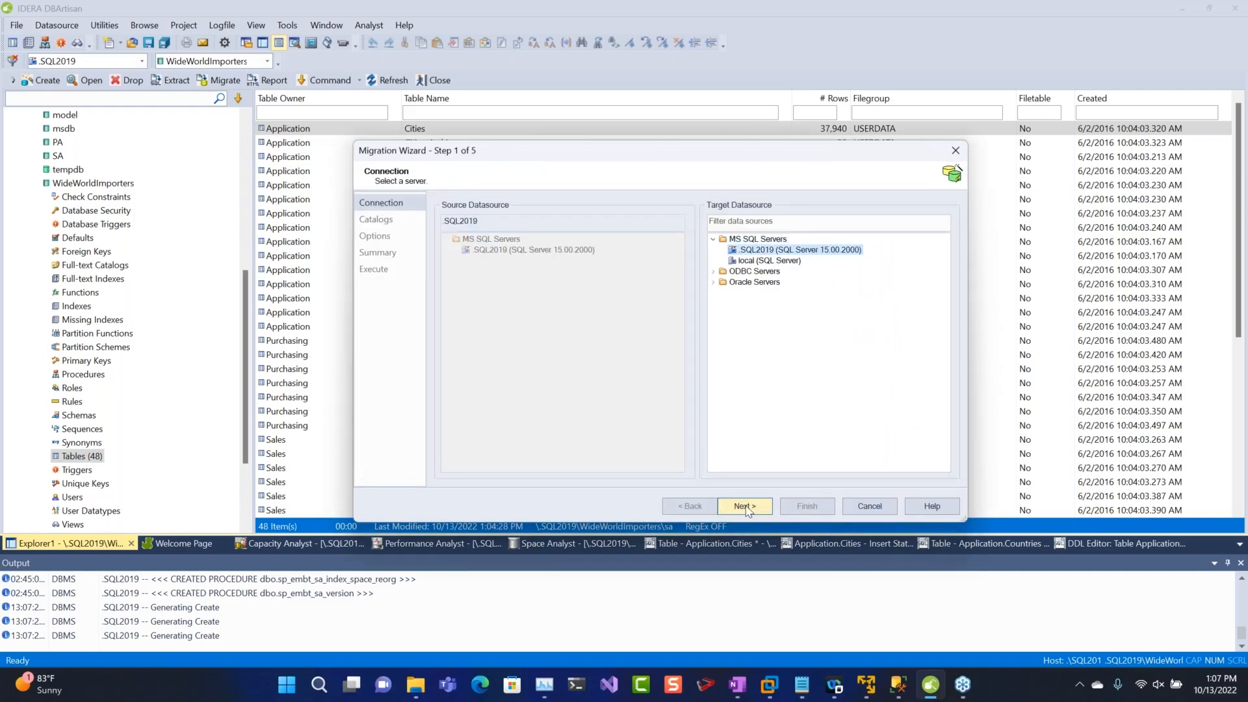
left_click(745, 506)
left_click(718, 313)
left_click(718, 315)
left_click(719, 324)
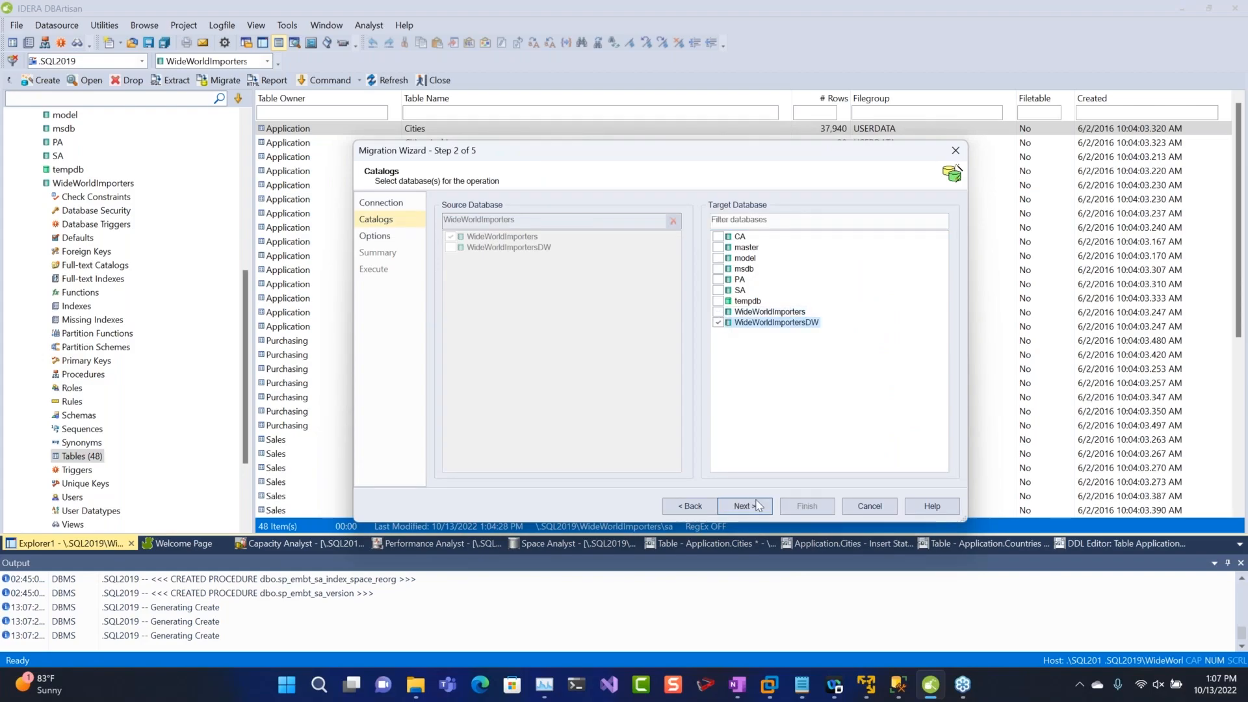
left_click(746, 506)
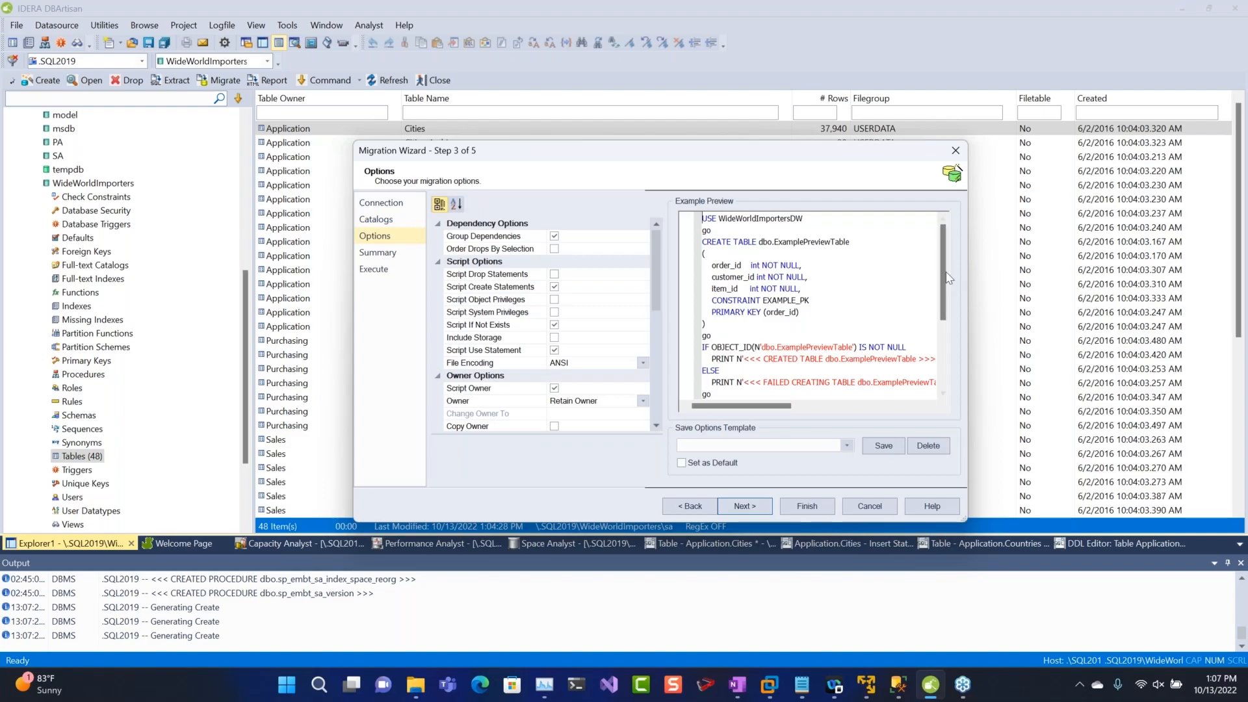
Read through the example preview script in the migration options and cancel the migration.
left_click_drag(937, 279, 934, 400)
left_click(918, 397)
scroll(918, 398, "down", 4)
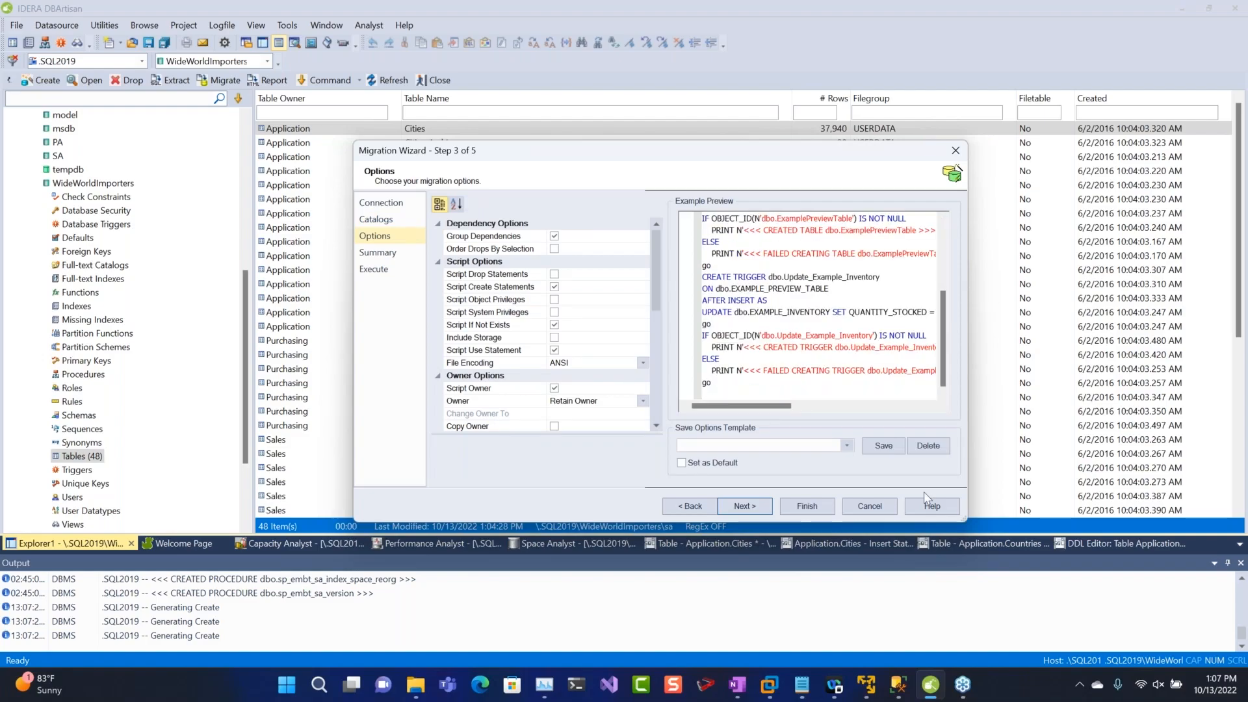
left_click(860, 507)
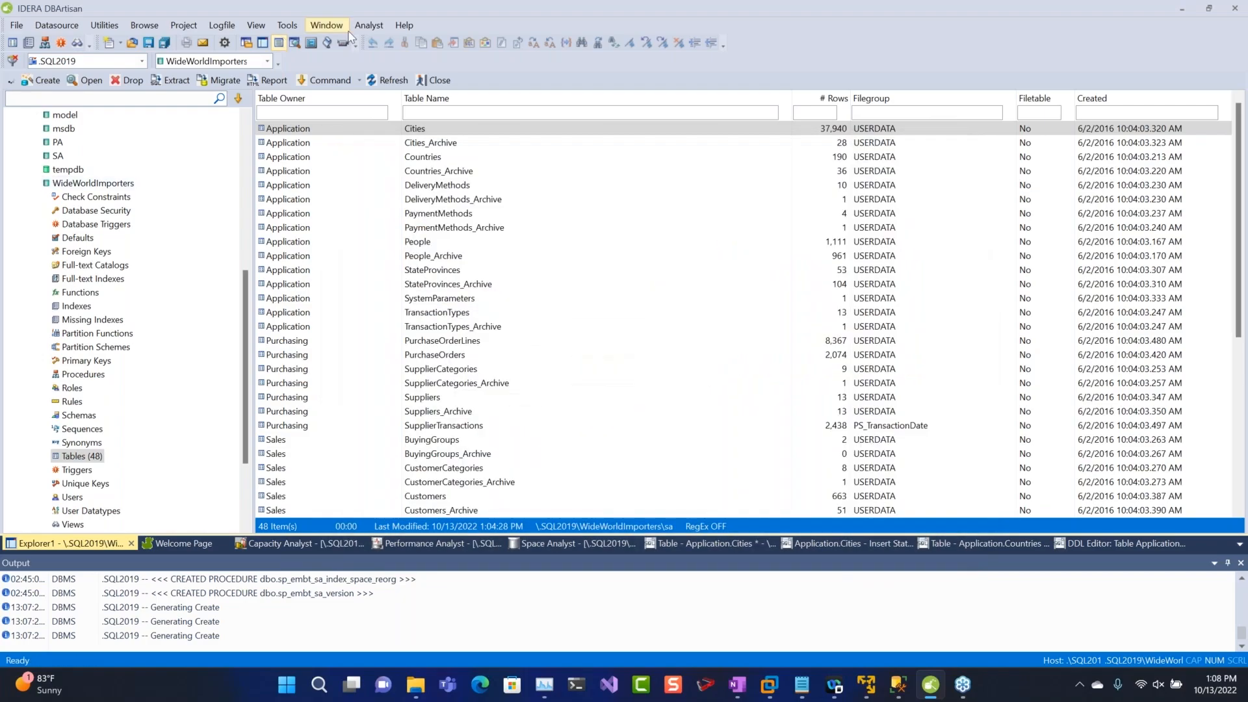
Open Capacity Analyst for .SQL2019, view the wizard for a new capacity collection, cancel it and return to the datasource explorer.
scroll(189, 314, "down", 3)
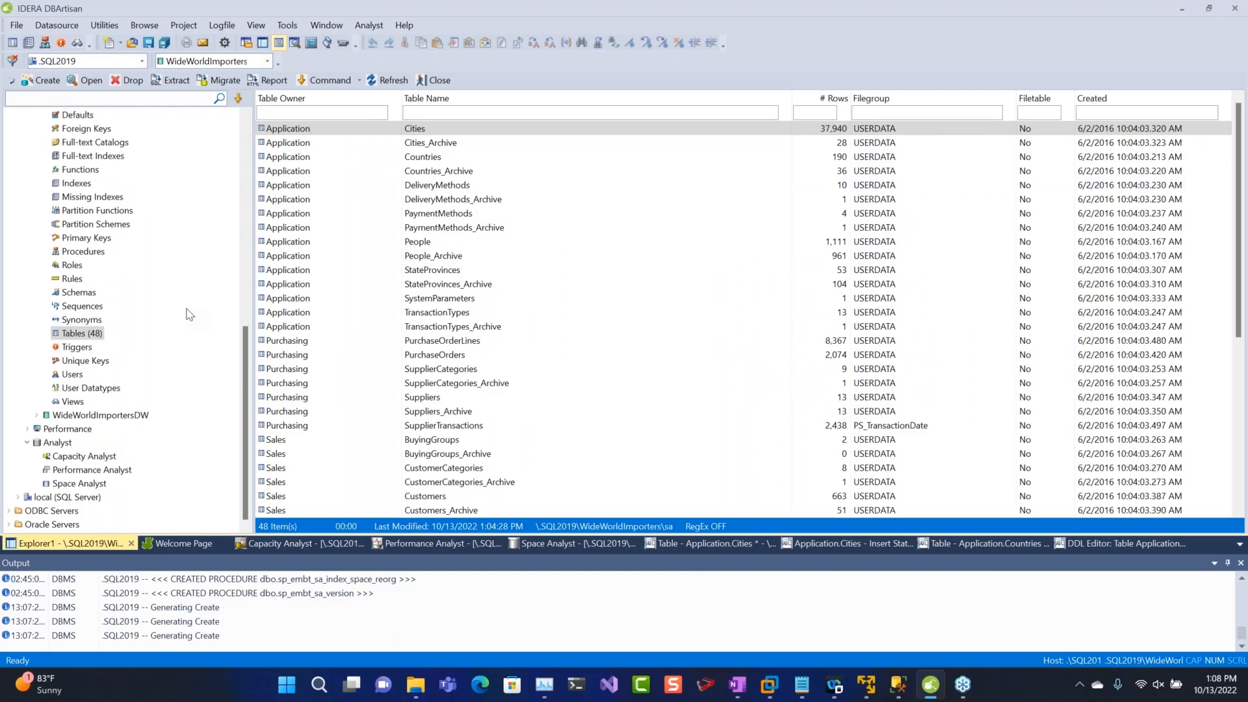
double_click(73, 456)
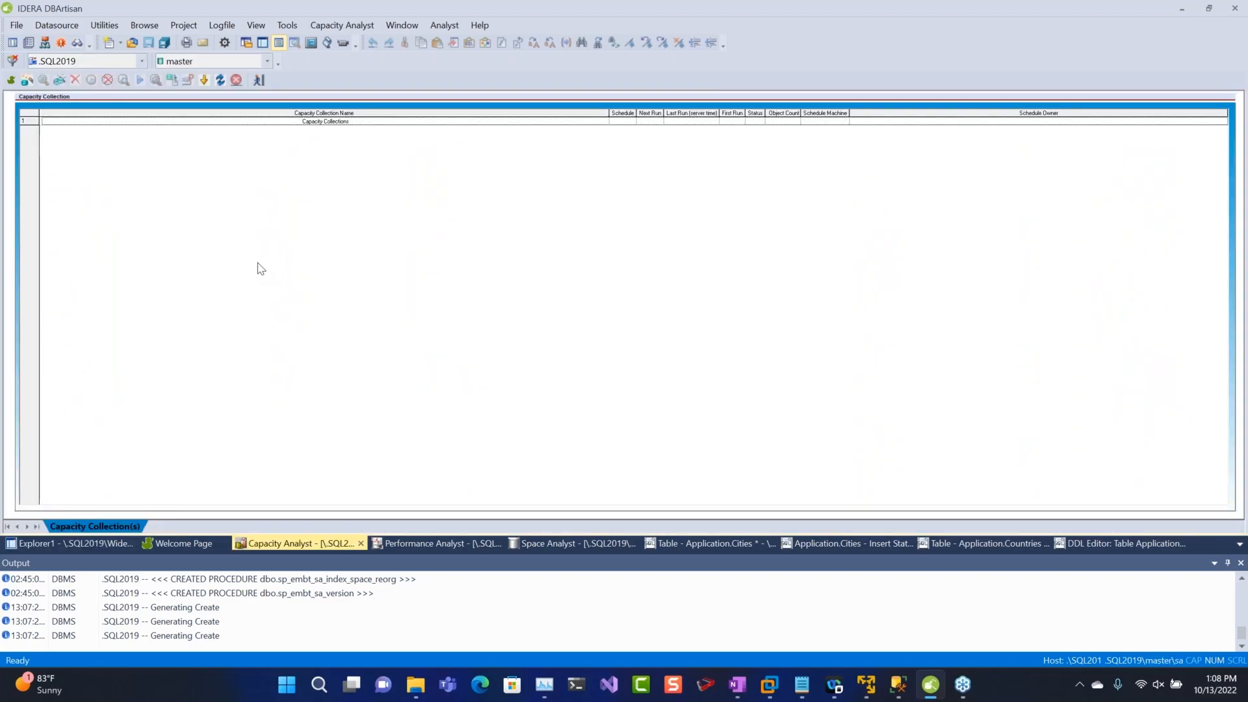
right_click(261, 269)
left_click(286, 272)
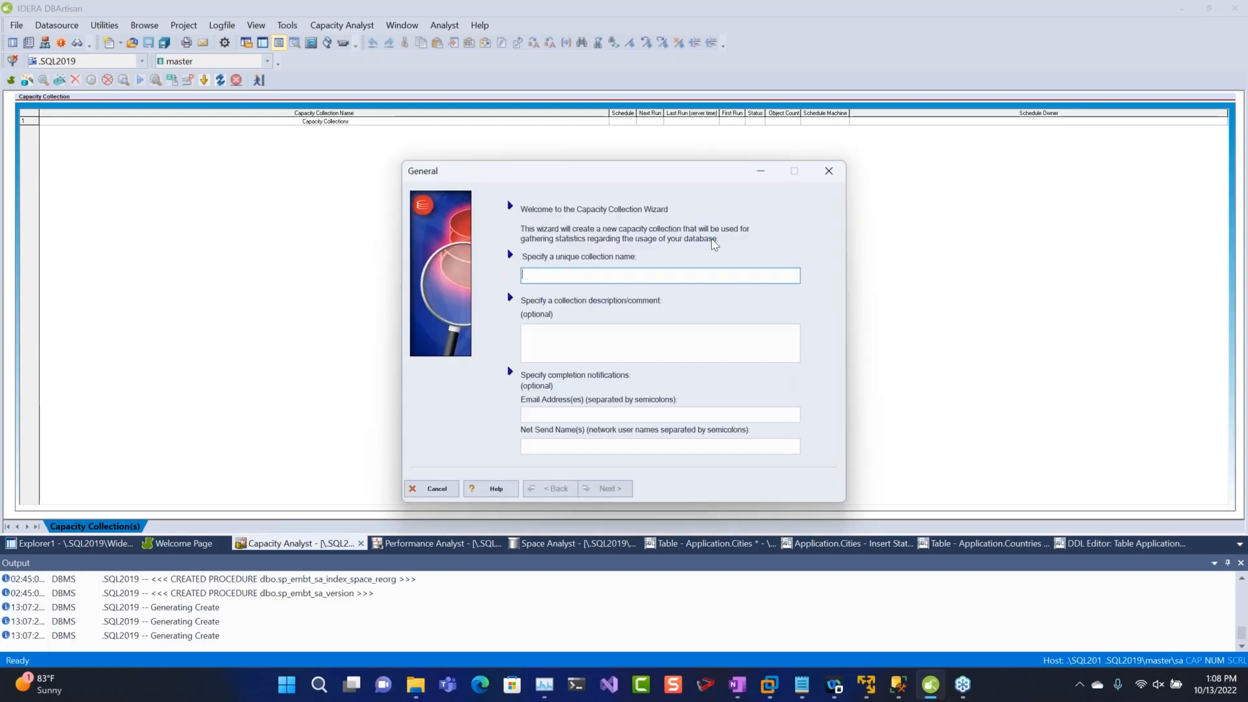
left_click(433, 489)
left_click(103, 544)
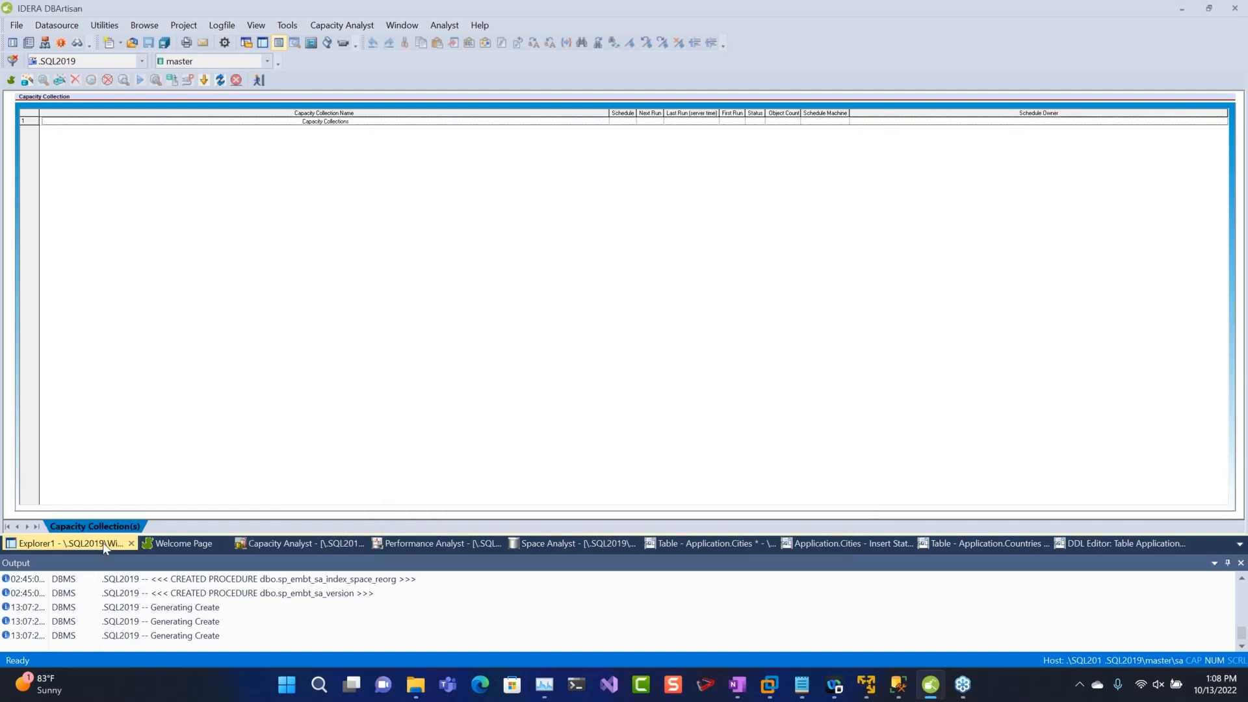
Open Performance Analyst for .SQL2019 and view its Memory overview and Buffer Cache details.
left_click(91, 470)
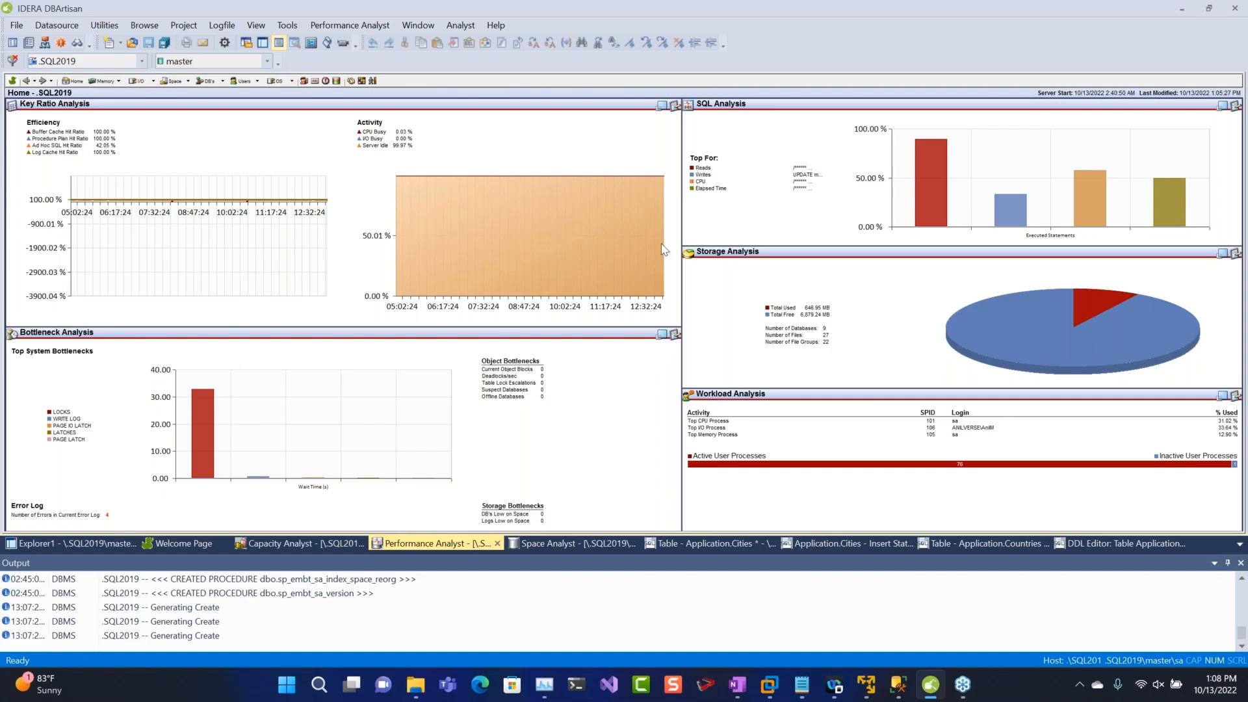
left_click(105, 82)
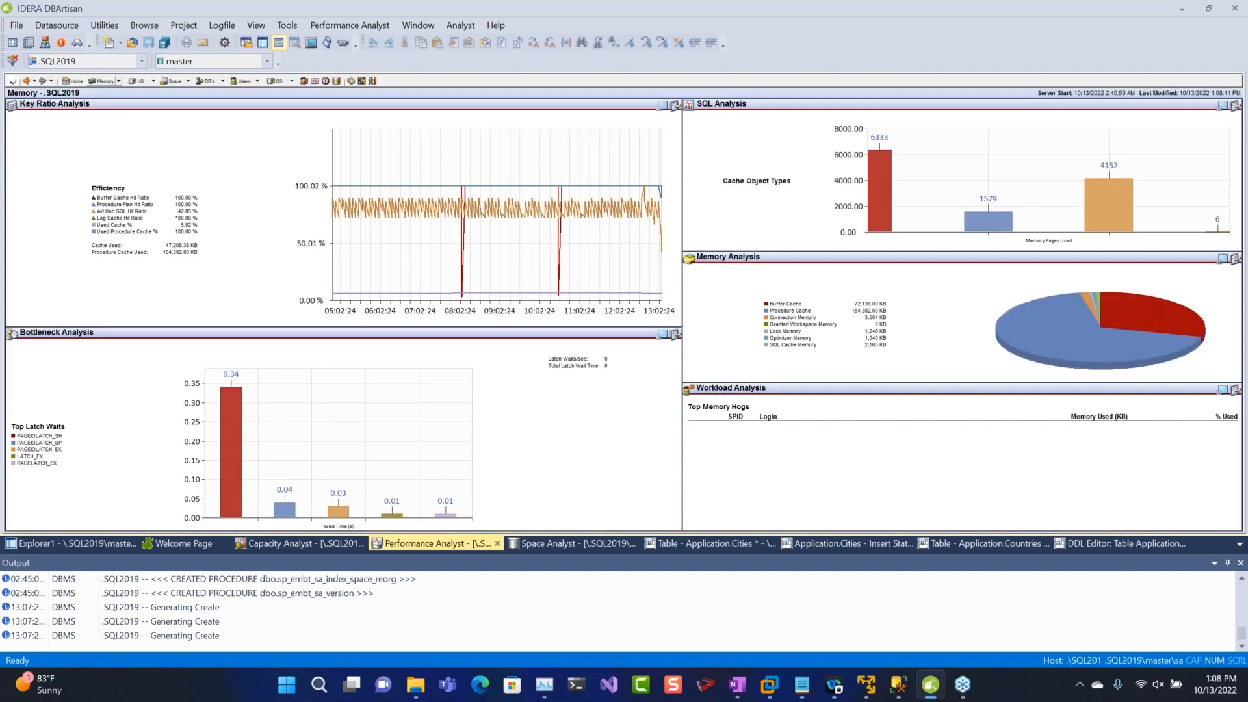
left_click(120, 82)
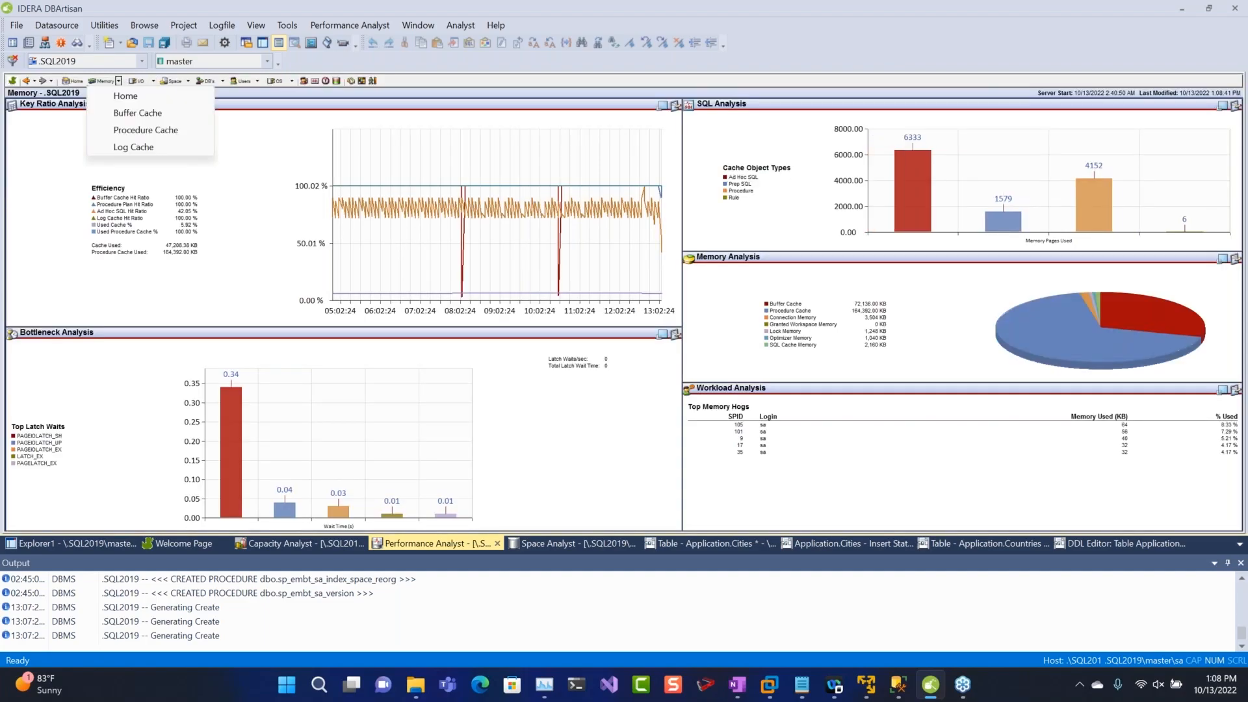
left_click(138, 116)
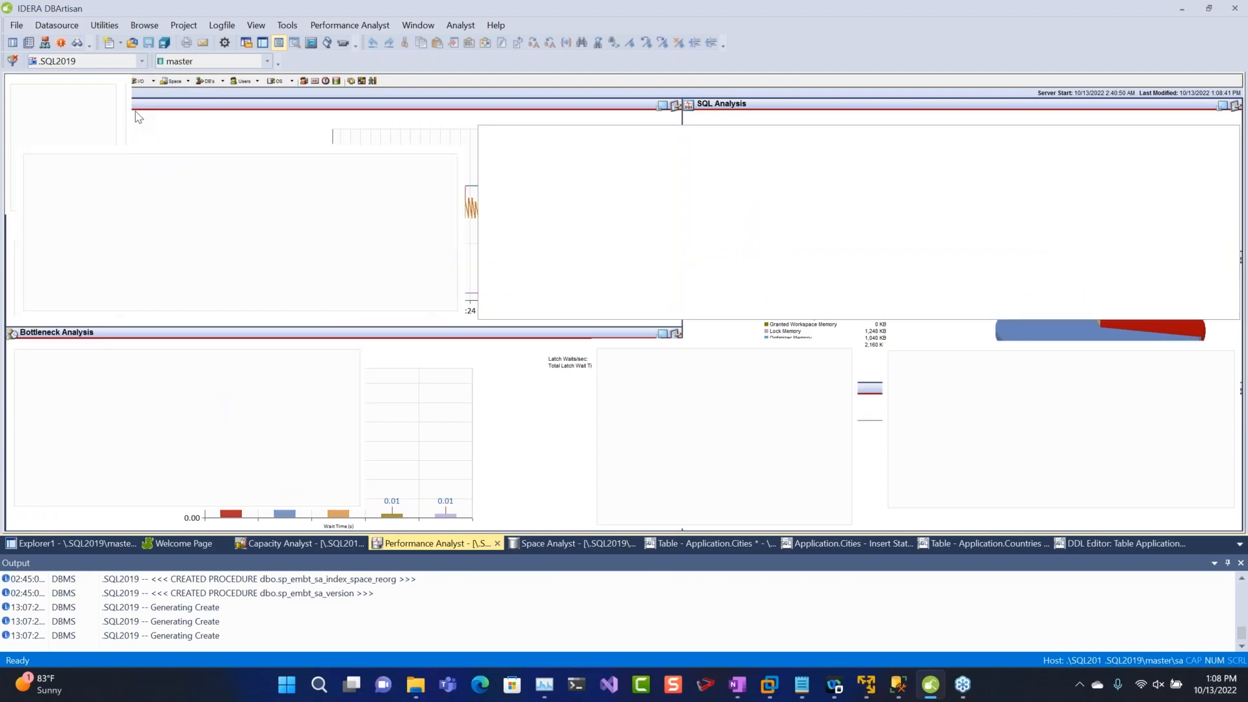
View the System I/O details and the Files summary in the space details of Performance Analyst.
left_click(154, 82)
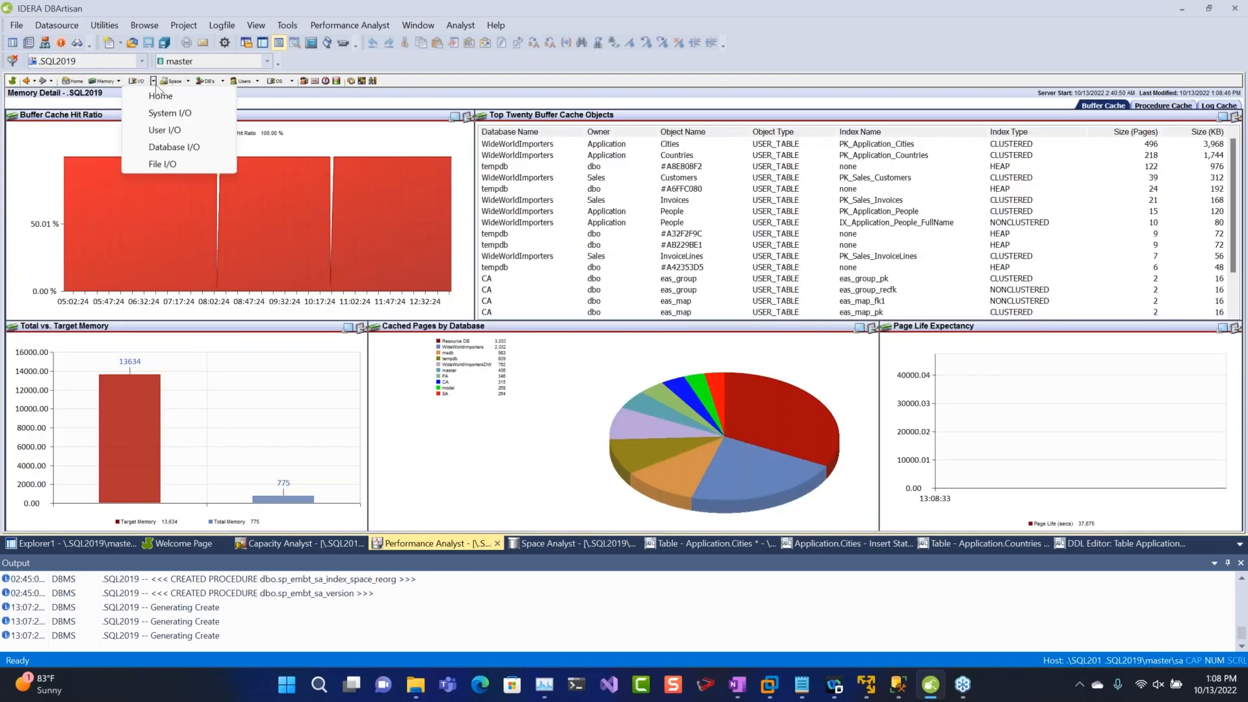
left_click(169, 115)
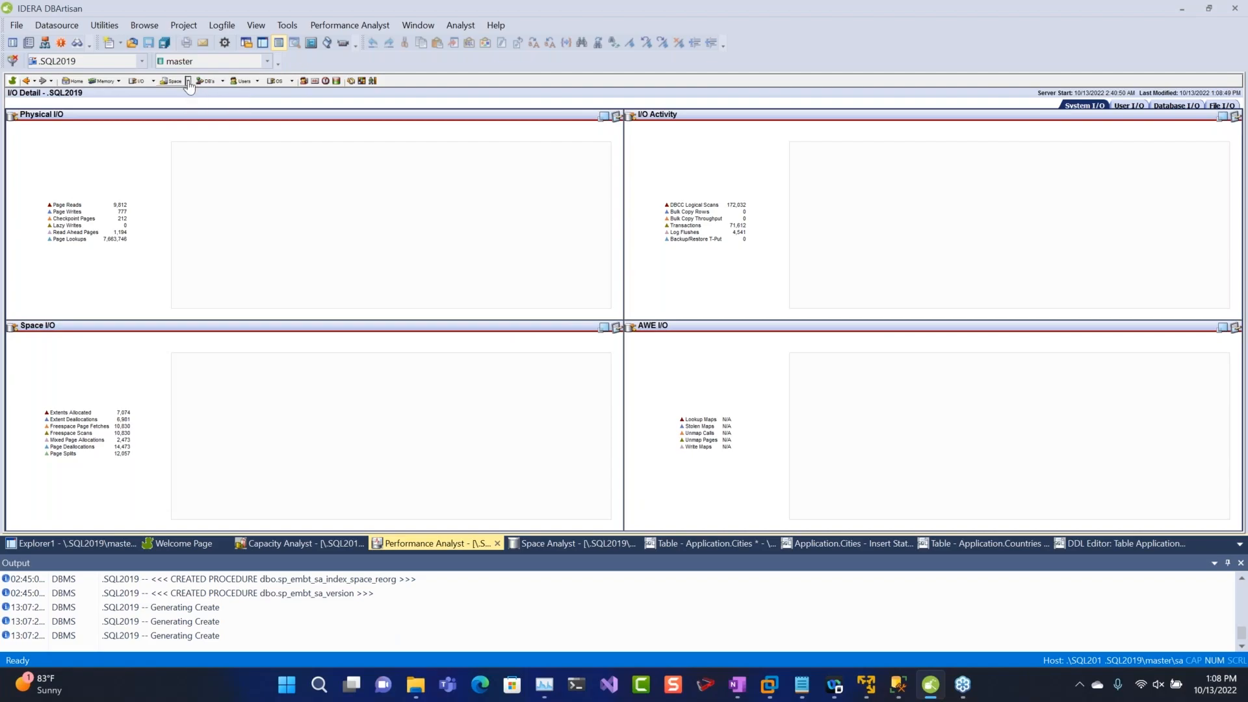
left_click(188, 80)
left_click(191, 130)
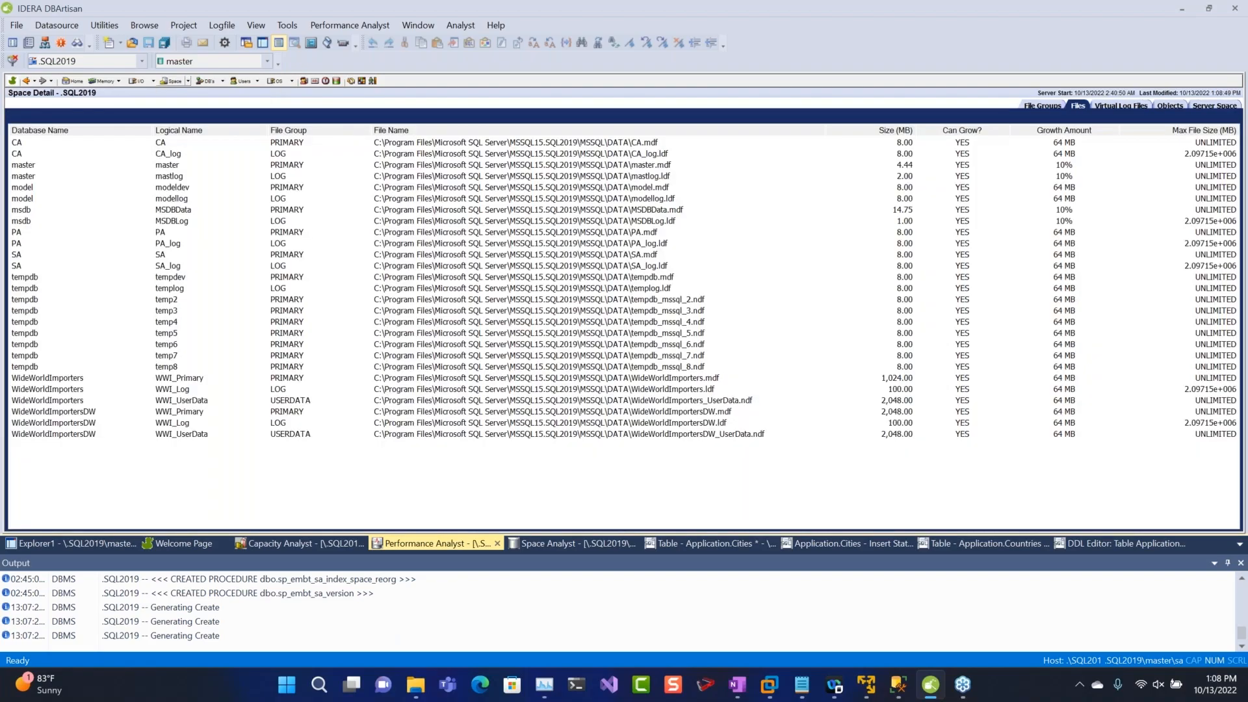
View the databases overview in Performance Analyst, select the msdb row in the summary, and show the Users overview.
left_click(222, 80)
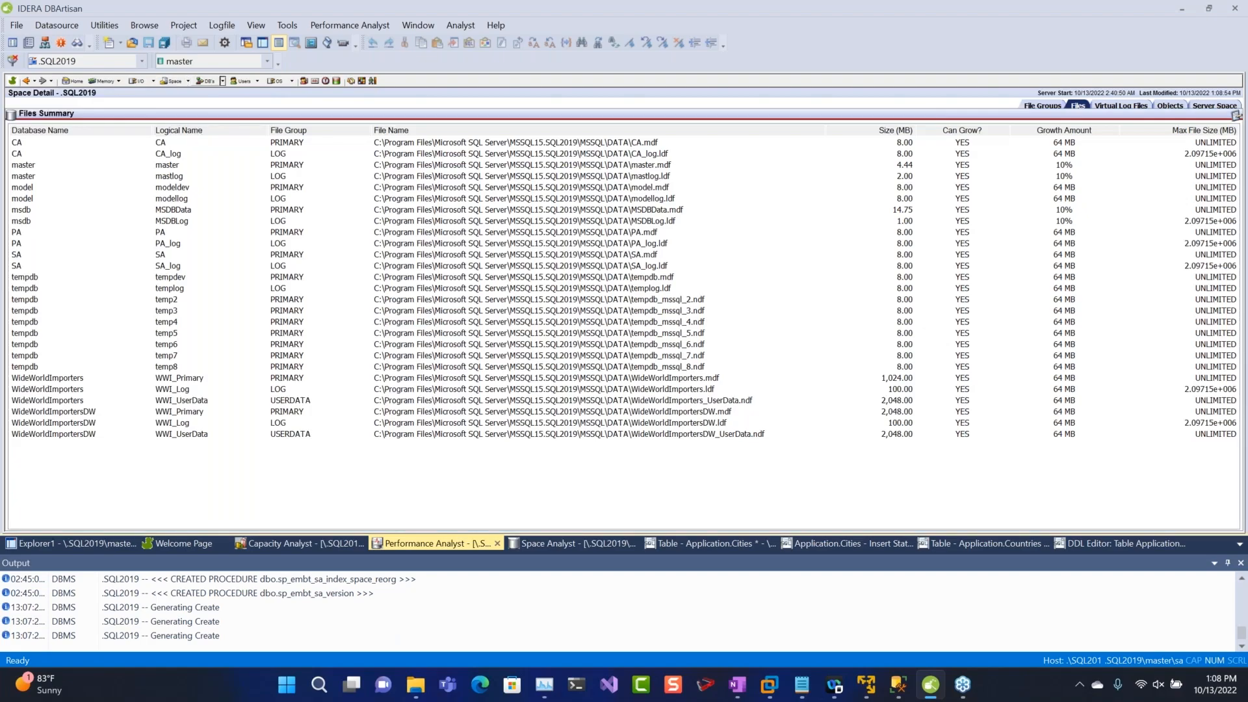
left_click(209, 112)
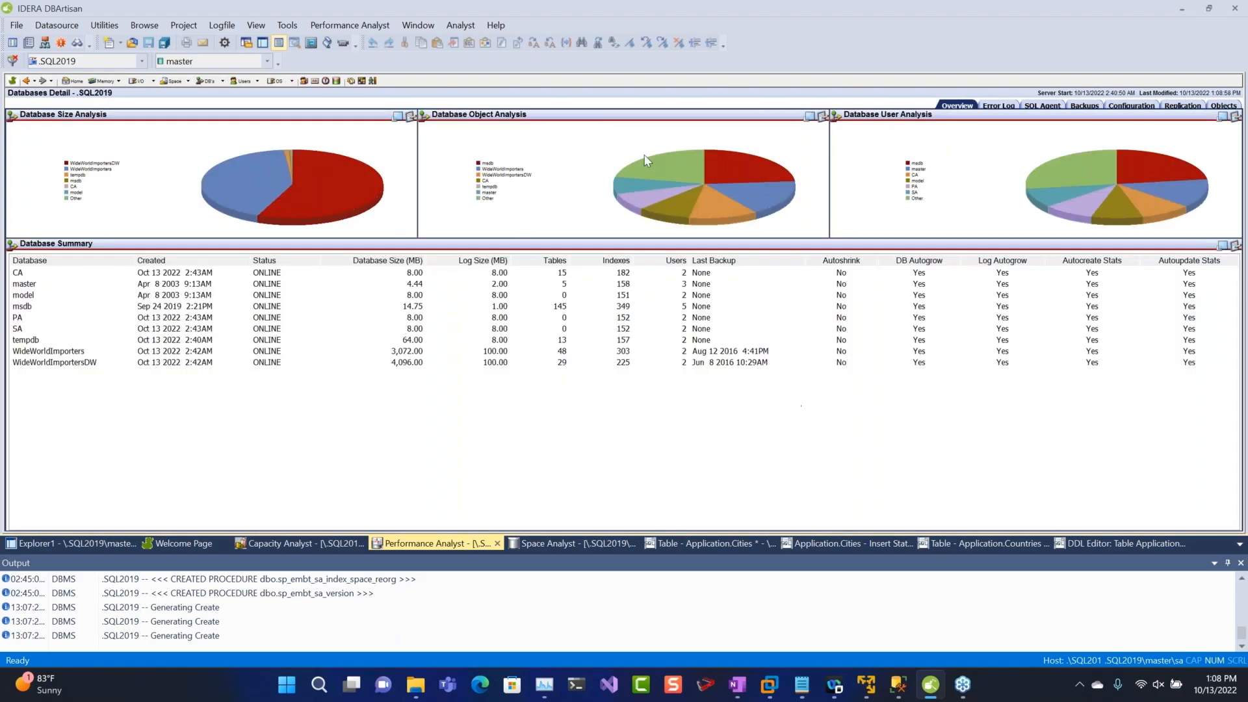
left_click(529, 311)
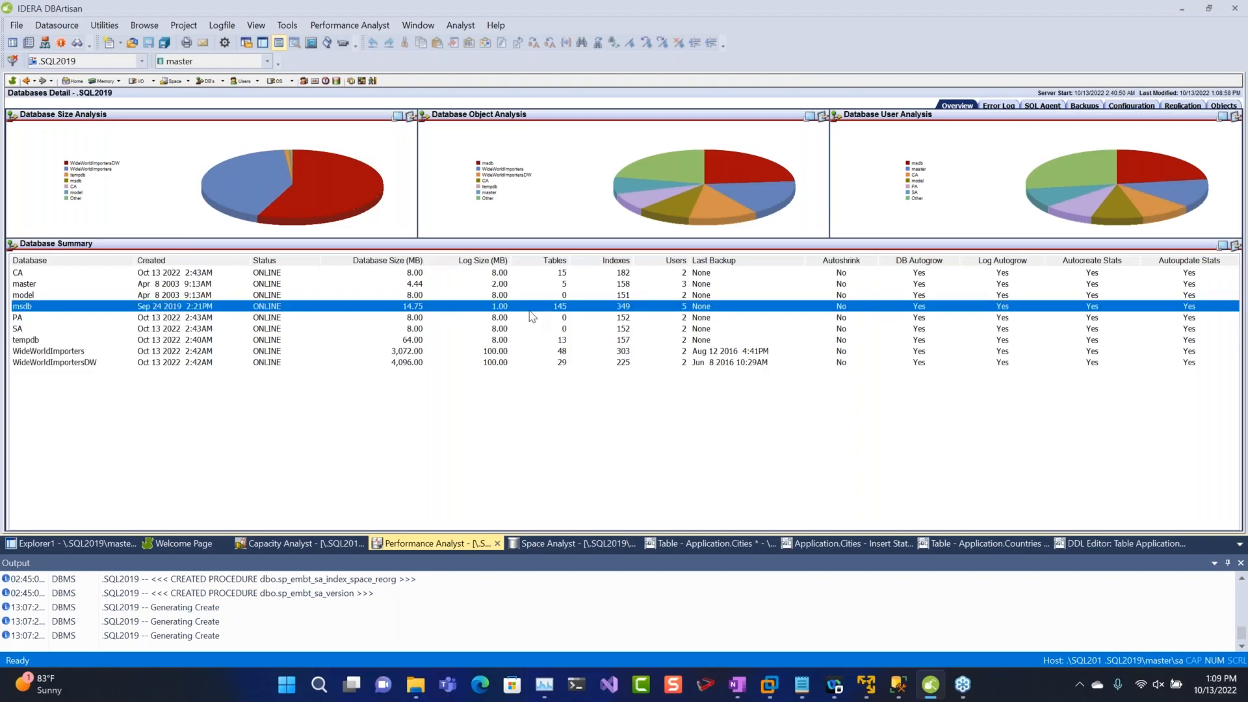
left_click(233, 82)
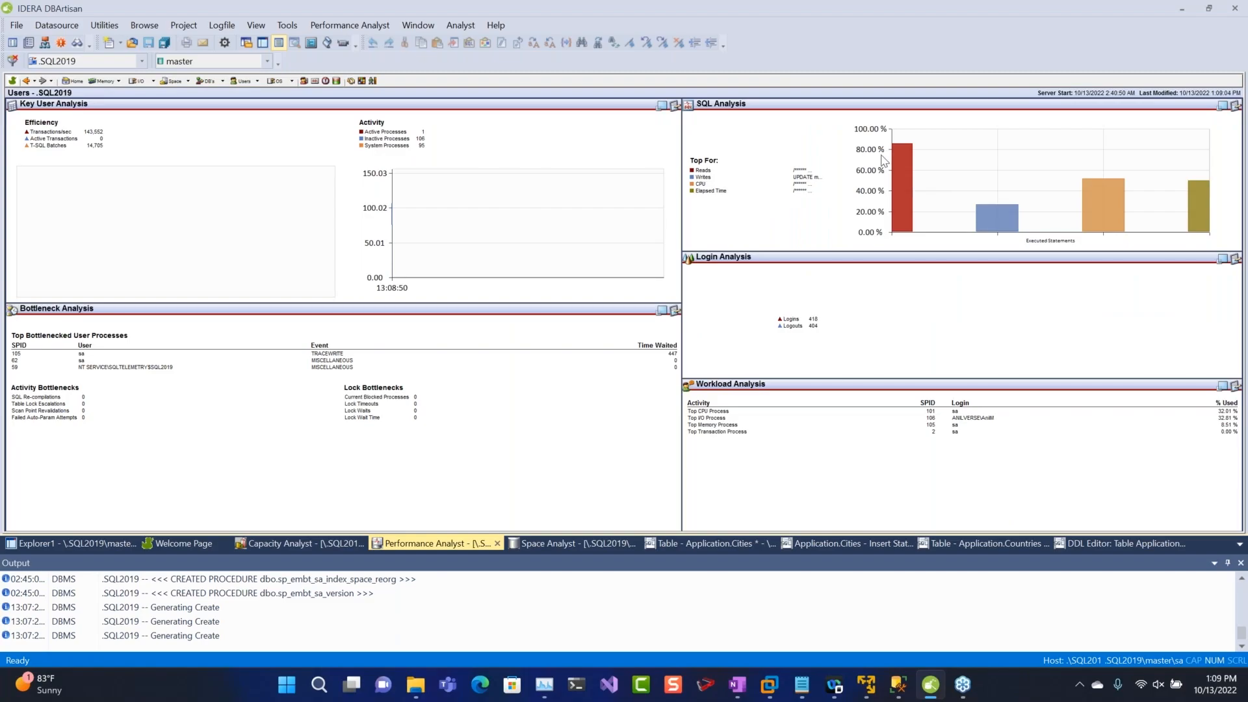
Inspect the bars of the SQL Analysis chart in the Users overview.
mouse_move(909, 149)
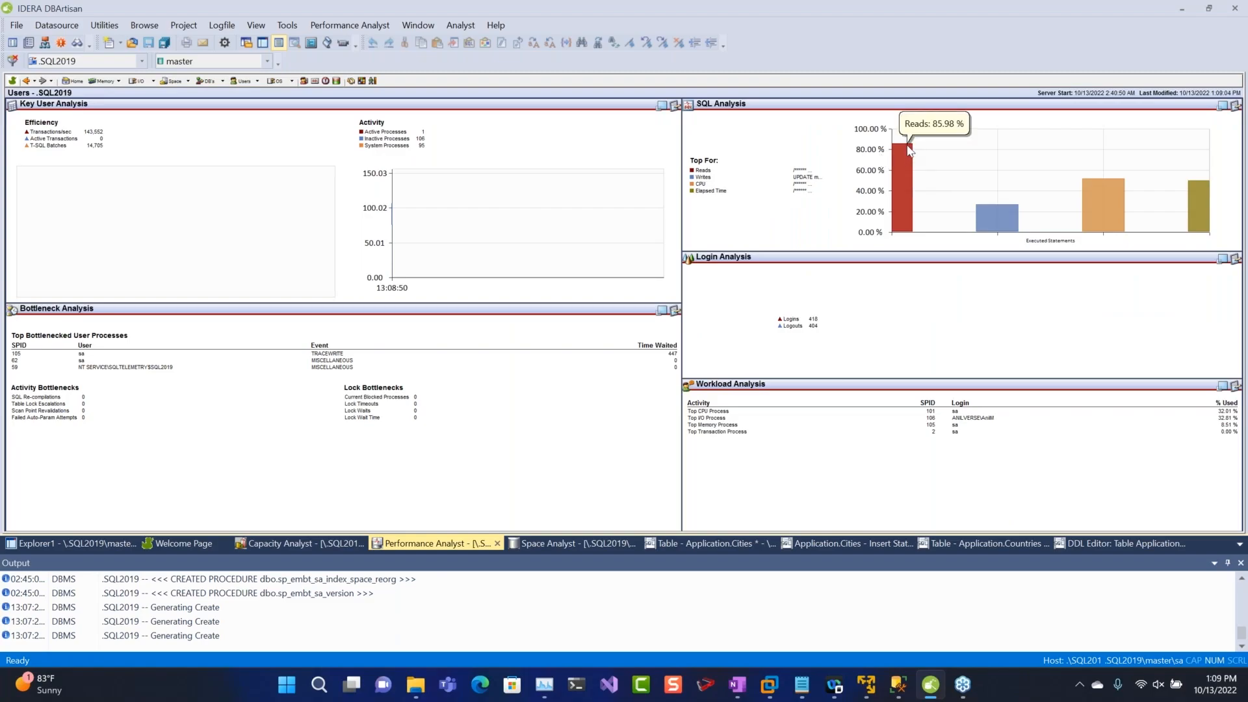
mouse_move(1086, 213)
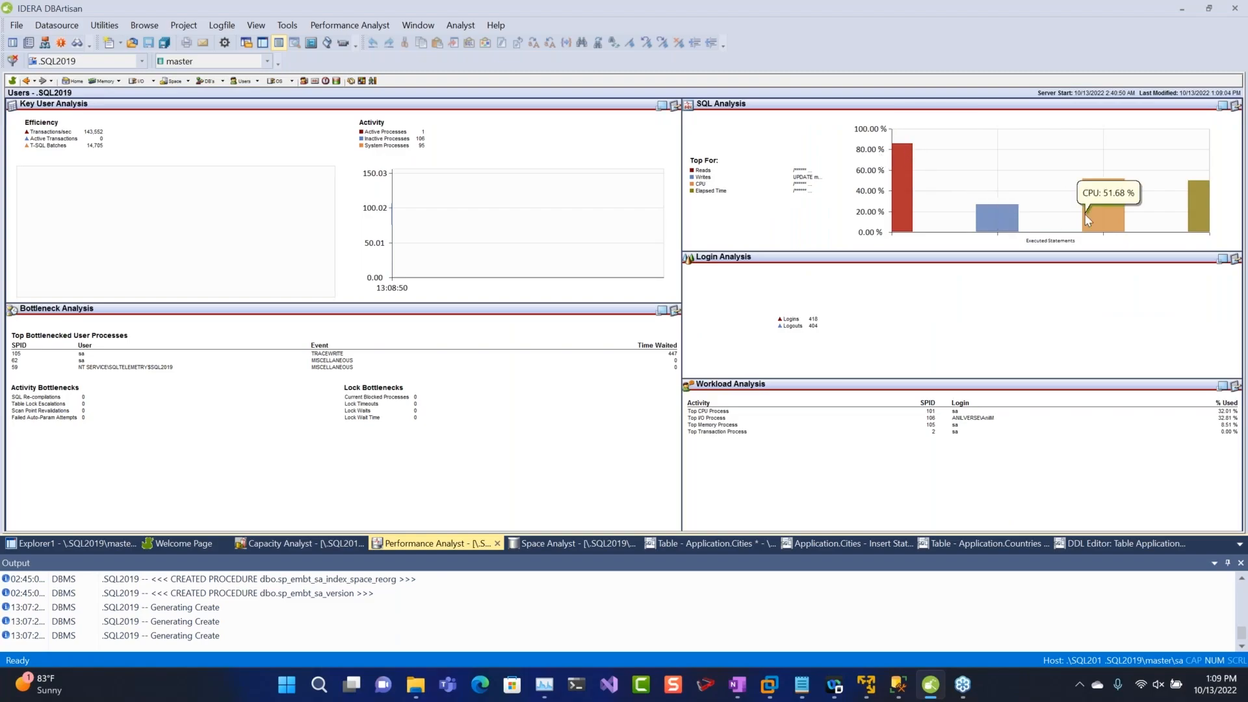
mouse_move(1182, 224)
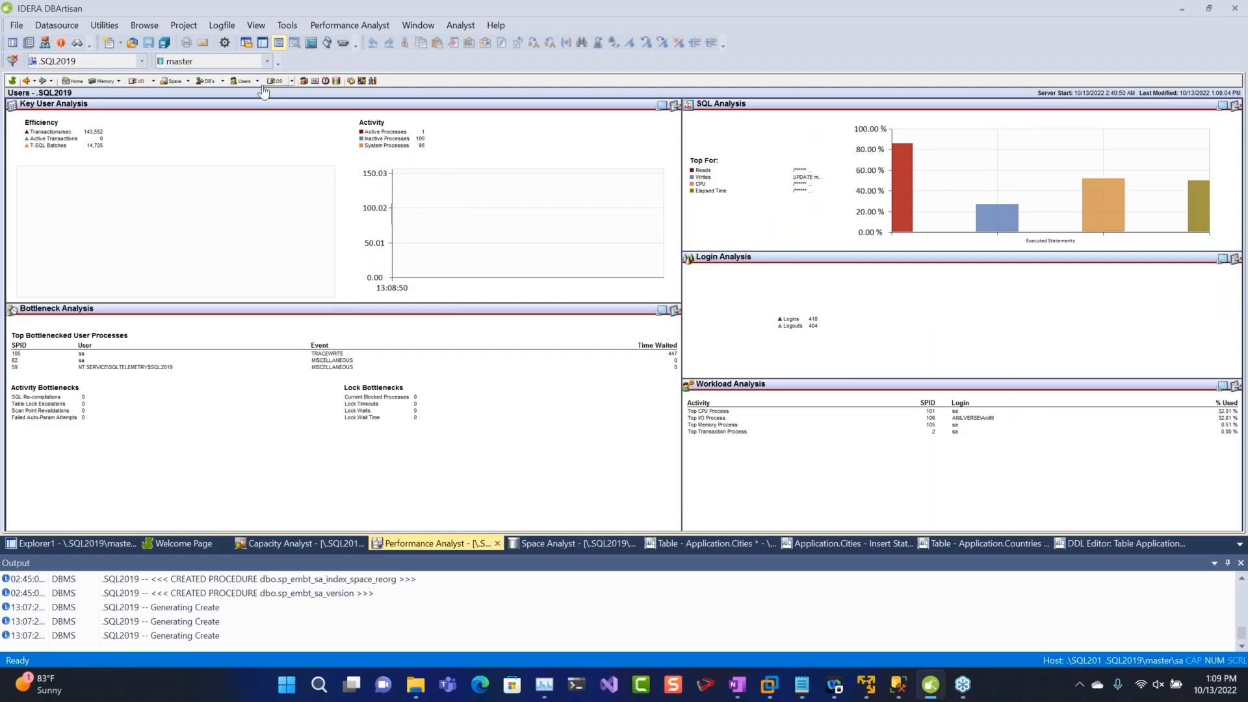
Try to log in to the operating system statistics for host .\SQL2019 with the datasource credentials, and cancel the login.
left_click(291, 86)
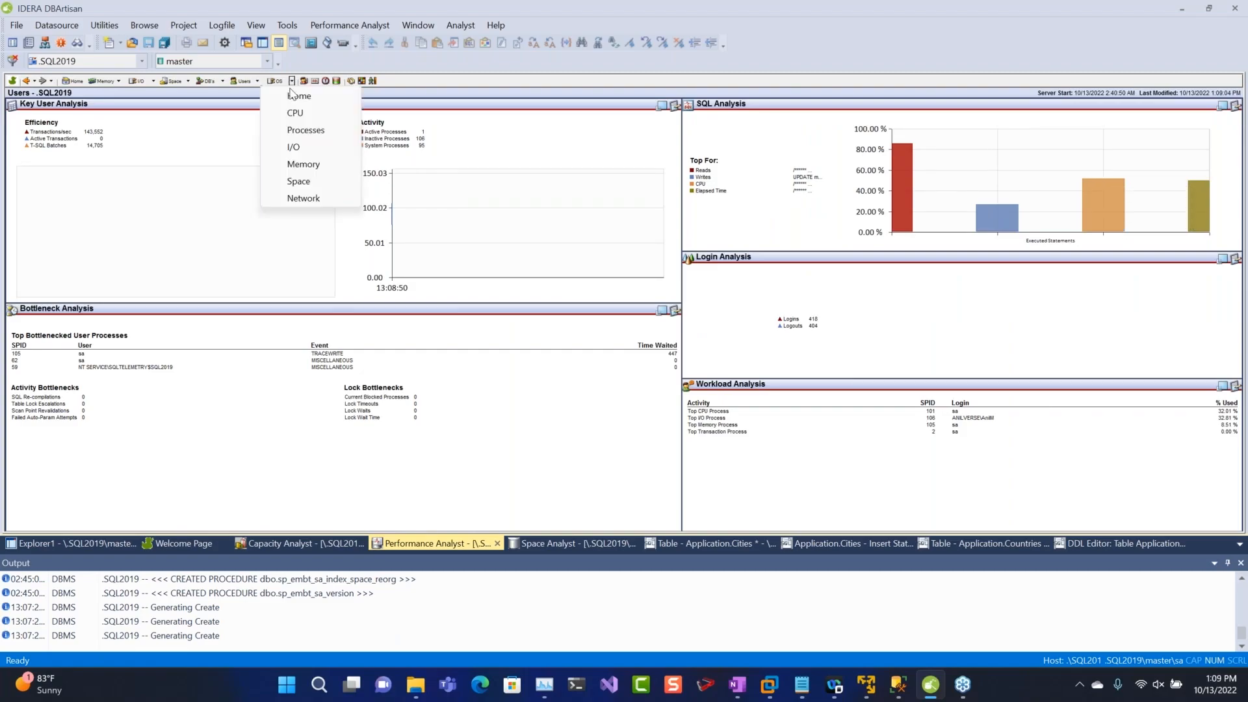
left_click(294, 100)
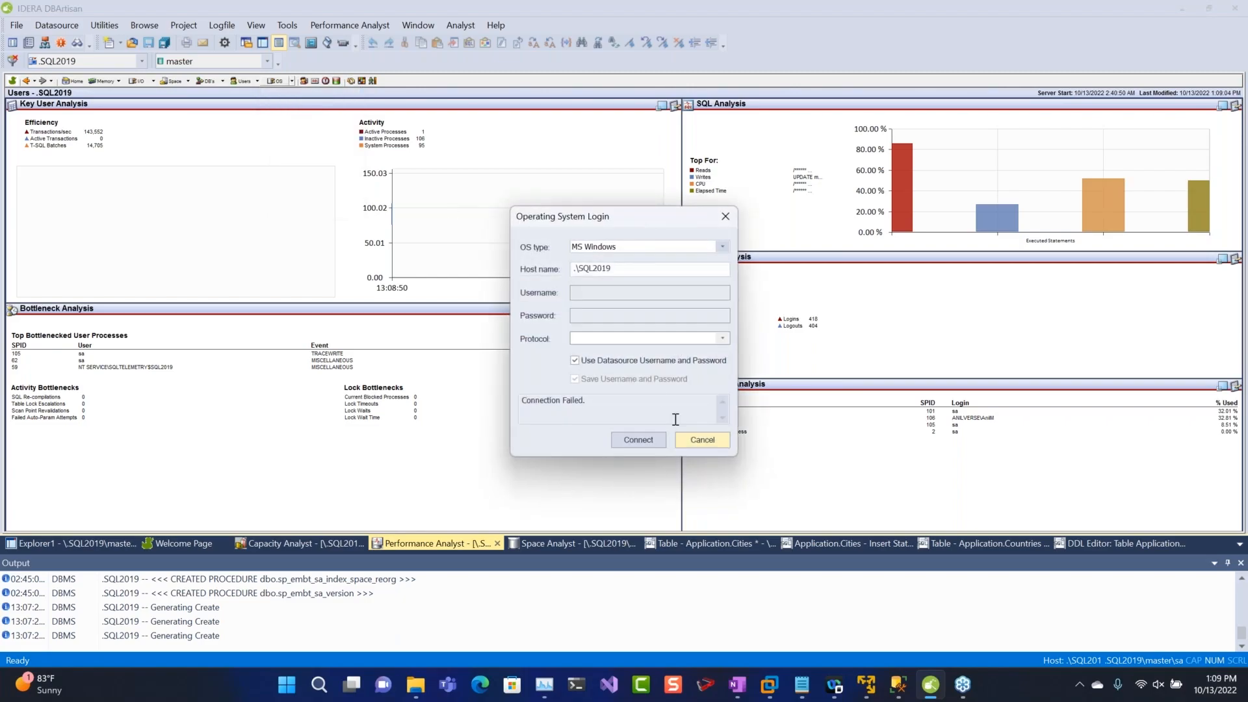
left_click(638, 439)
left_click_drag(715, 269, 545, 275)
left_click(702, 439)
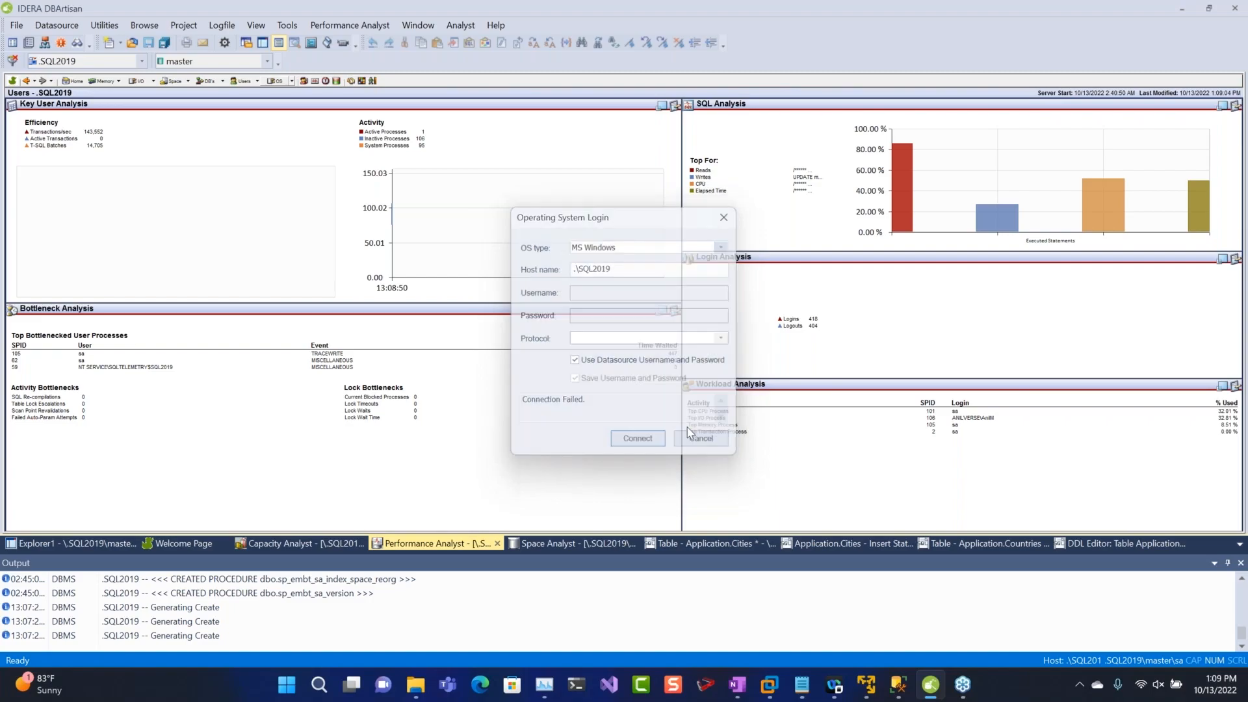
View the Top Sessions in the Users Detail and browse the session list.
left_click(303, 81)
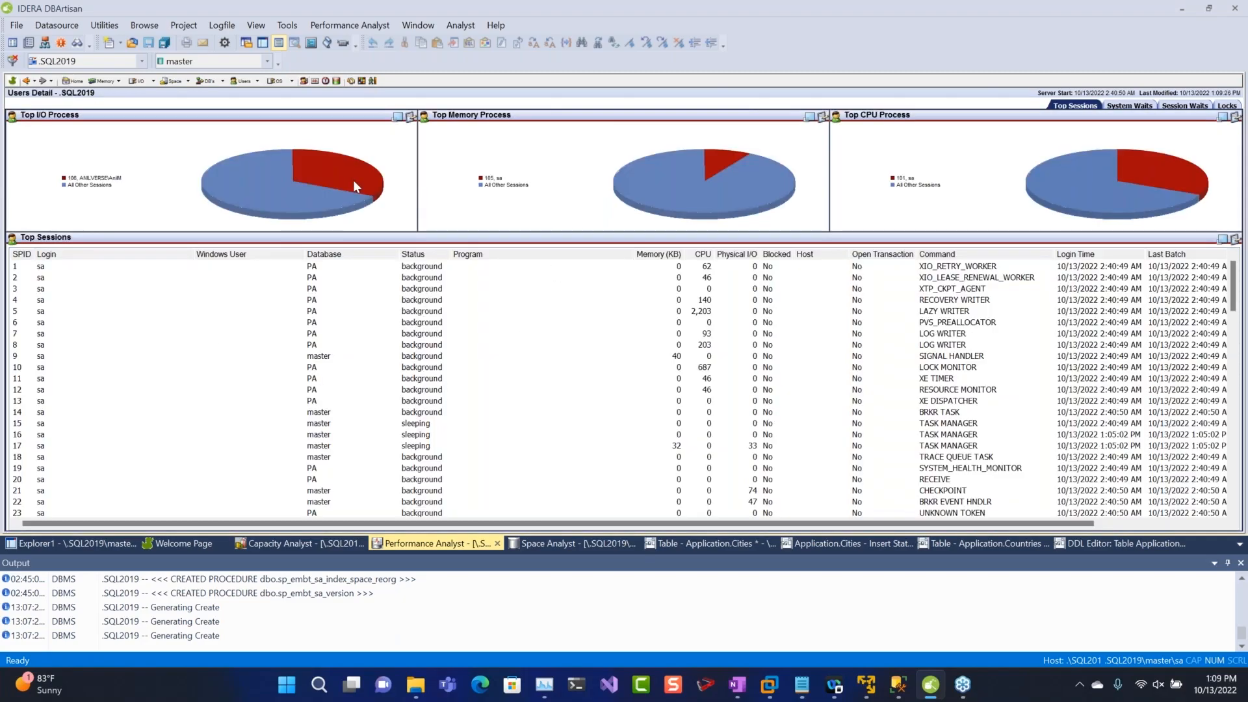
left_click(440, 324)
scroll(440, 323, "down", 2)
scroll(440, 323, "up", 2)
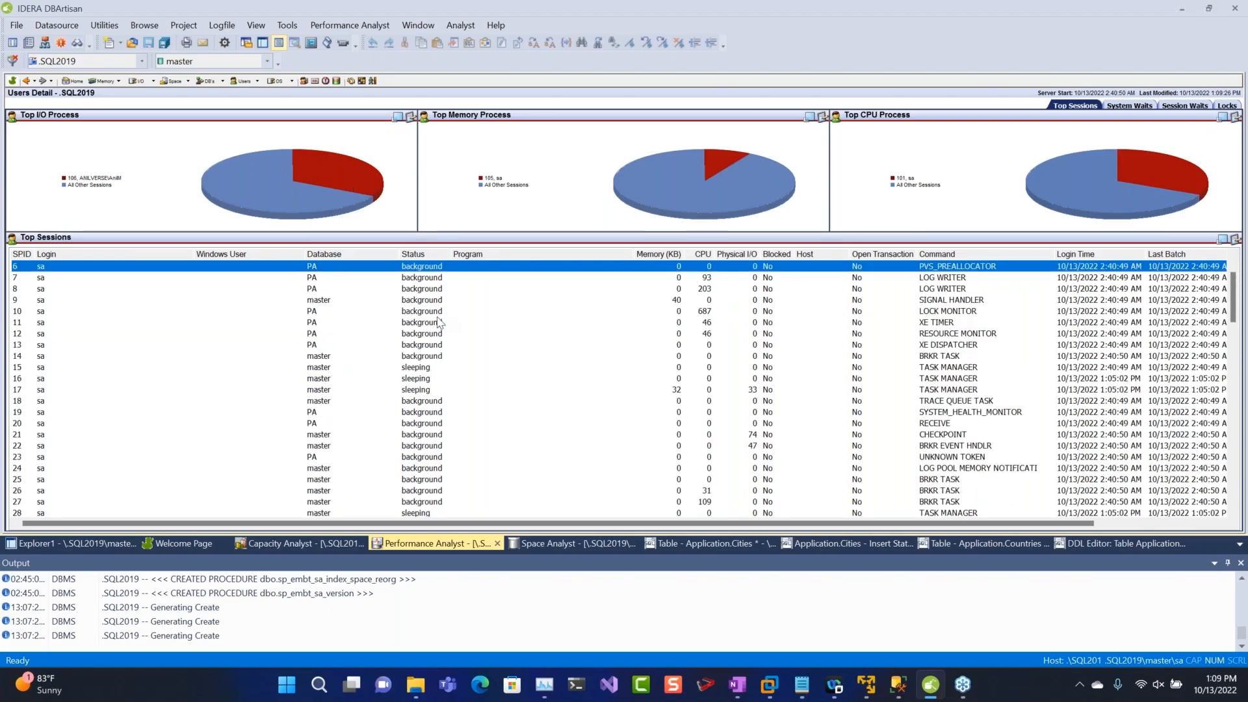
Review the alarms list for .SQL2019 and open the details of the Number of Errors in Current Error Log alarm.
left_click(326, 81)
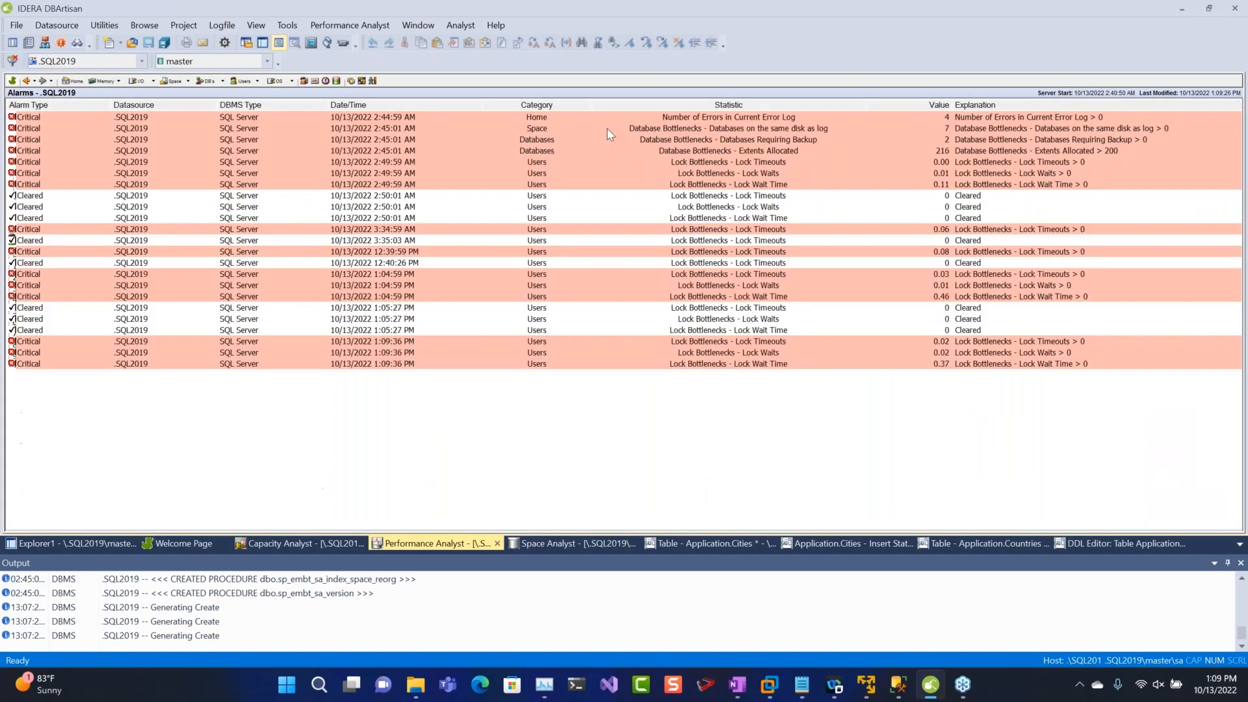
left_click(757, 130)
right_click(758, 132)
left_click(708, 170)
left_click(736, 265)
left_click(738, 341)
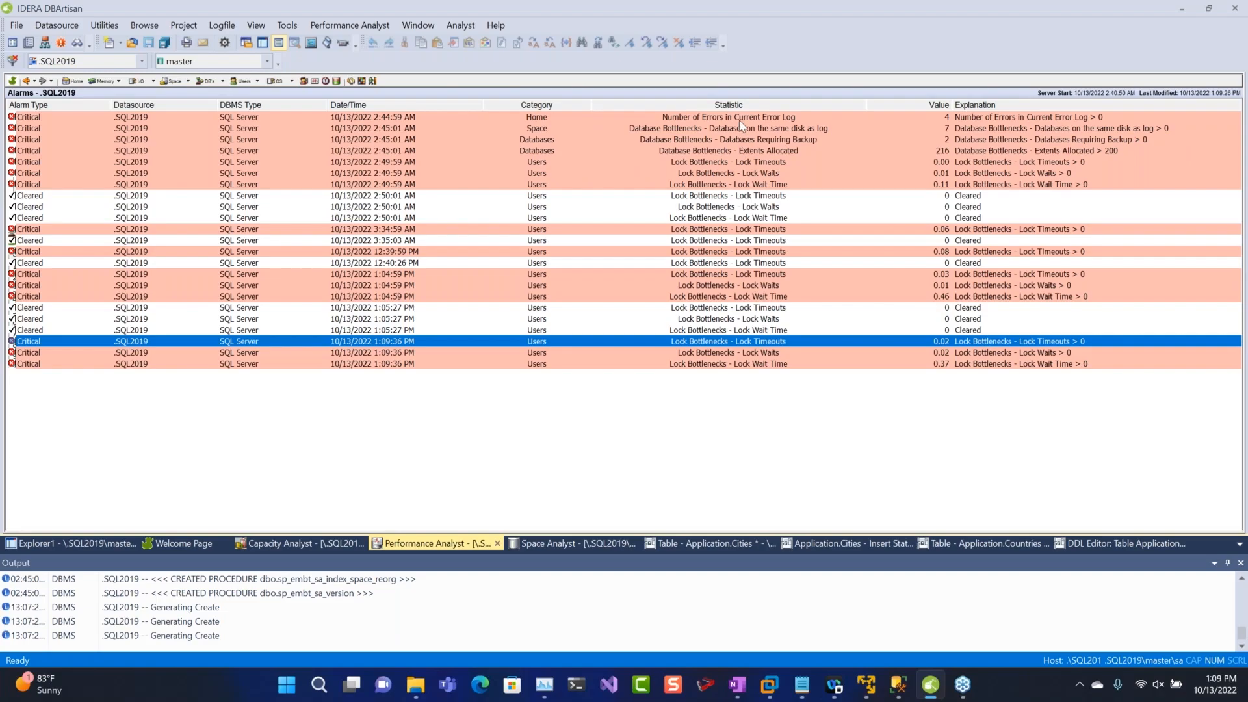
right_click(749, 121)
left_click(755, 130)
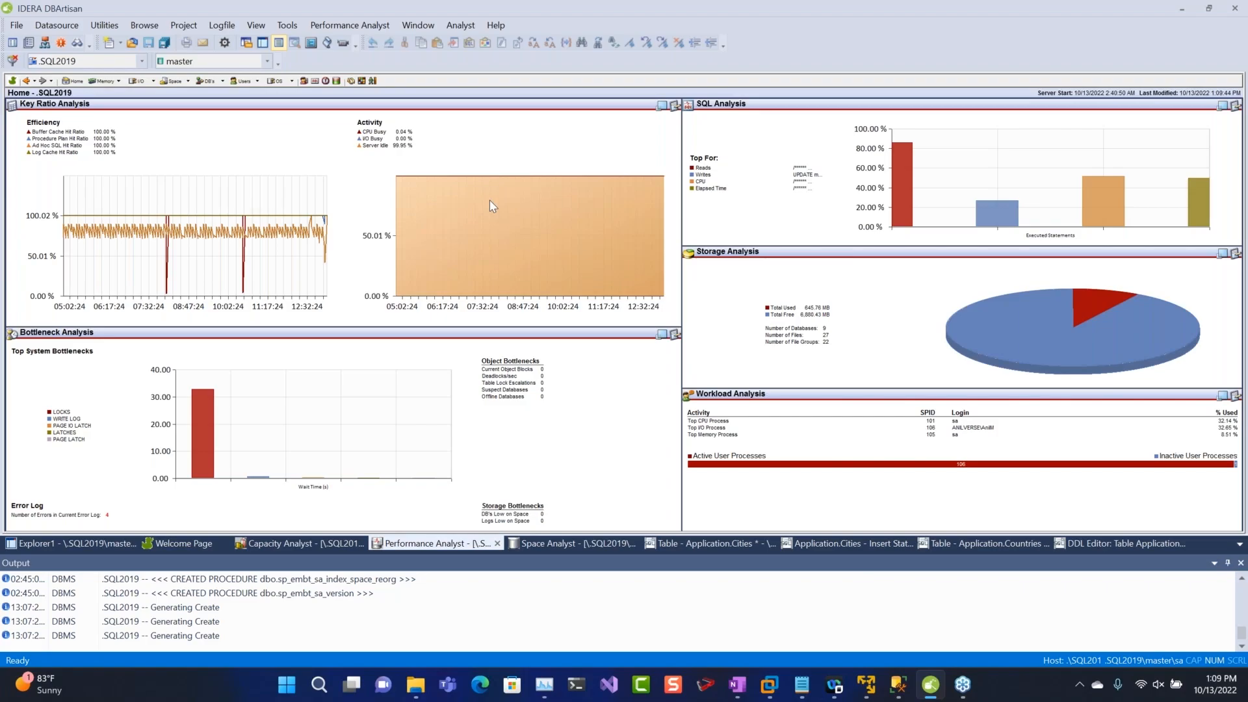
Try the area graph type for the Activity chart in Key Ratio Analysis, and change it to a bar graph.
right_click(490, 200)
mouse_move(608, 256)
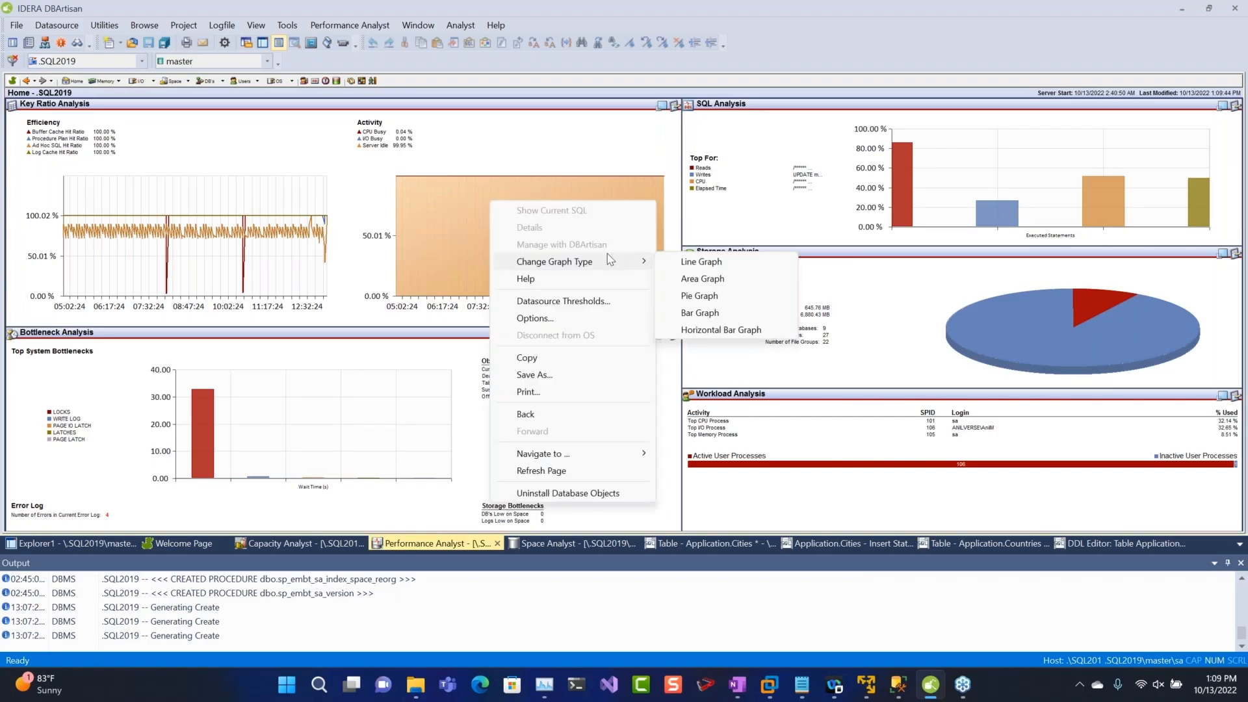
left_click(697, 278)
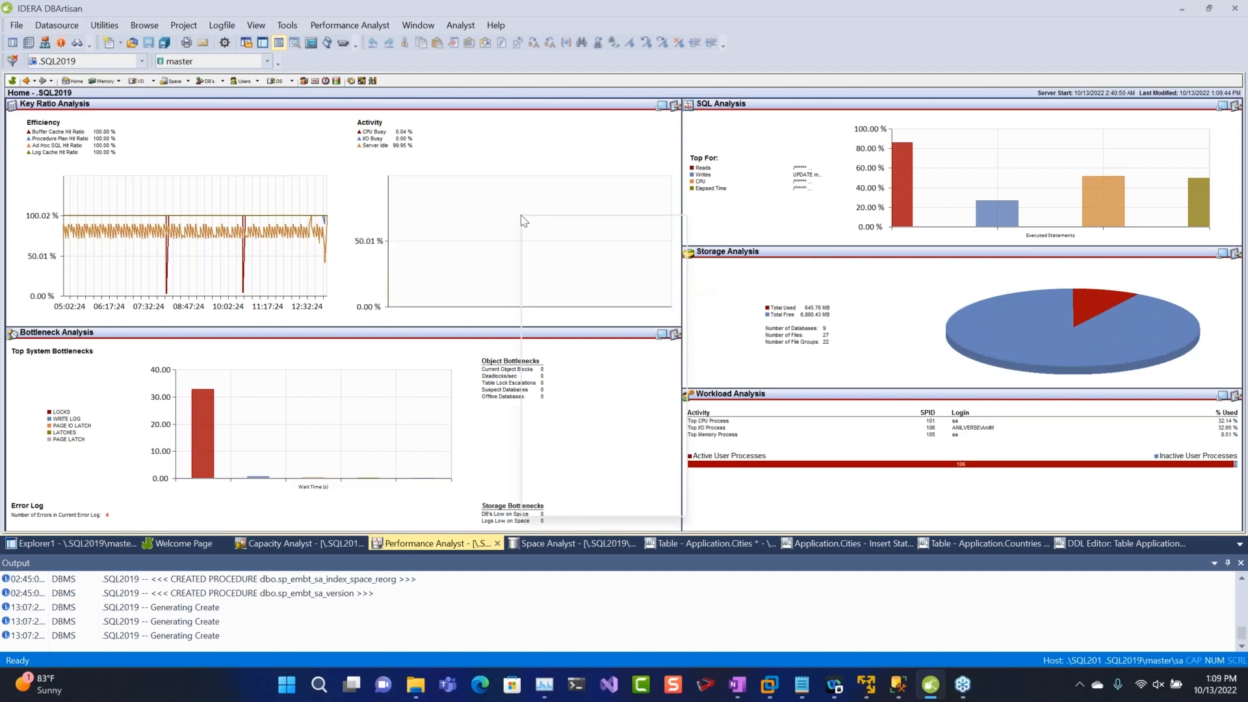
right_click(521, 216)
mouse_move(616, 276)
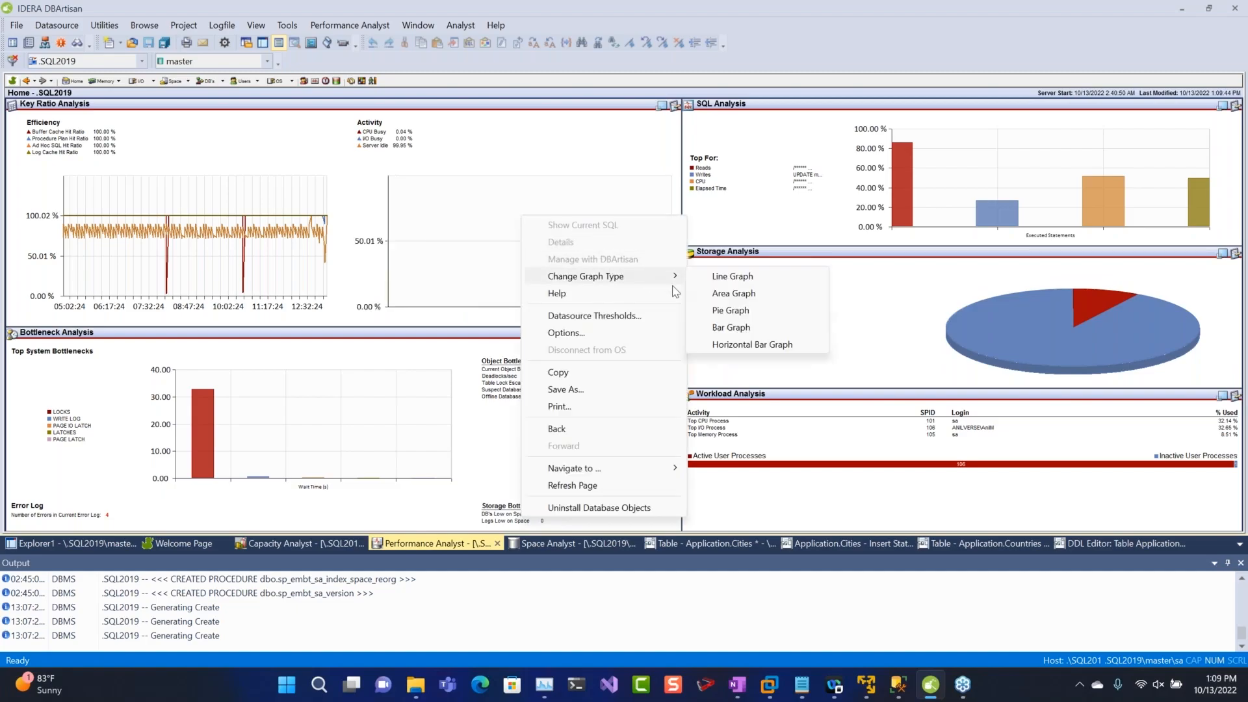
left_click(715, 326)
right_click(565, 260)
Open the details of the Storage Analysis pie chart to view the Space overview.
right_click(1048, 336)
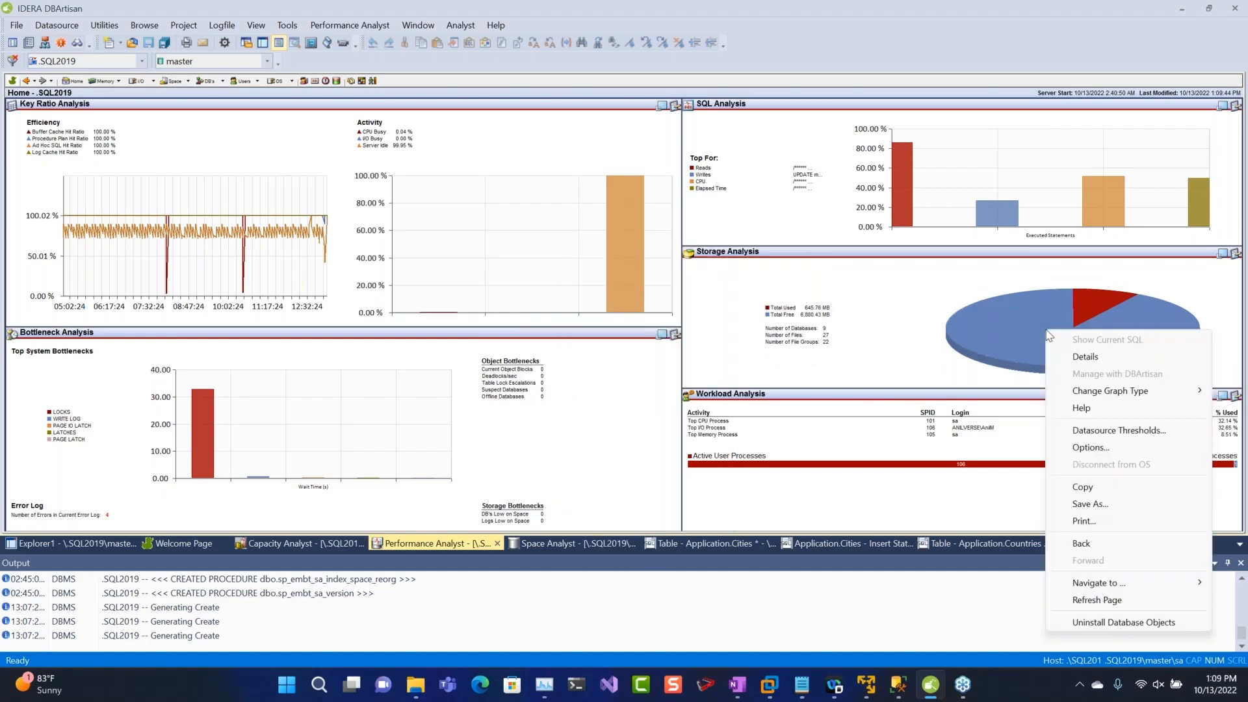
left_click(1085, 356)
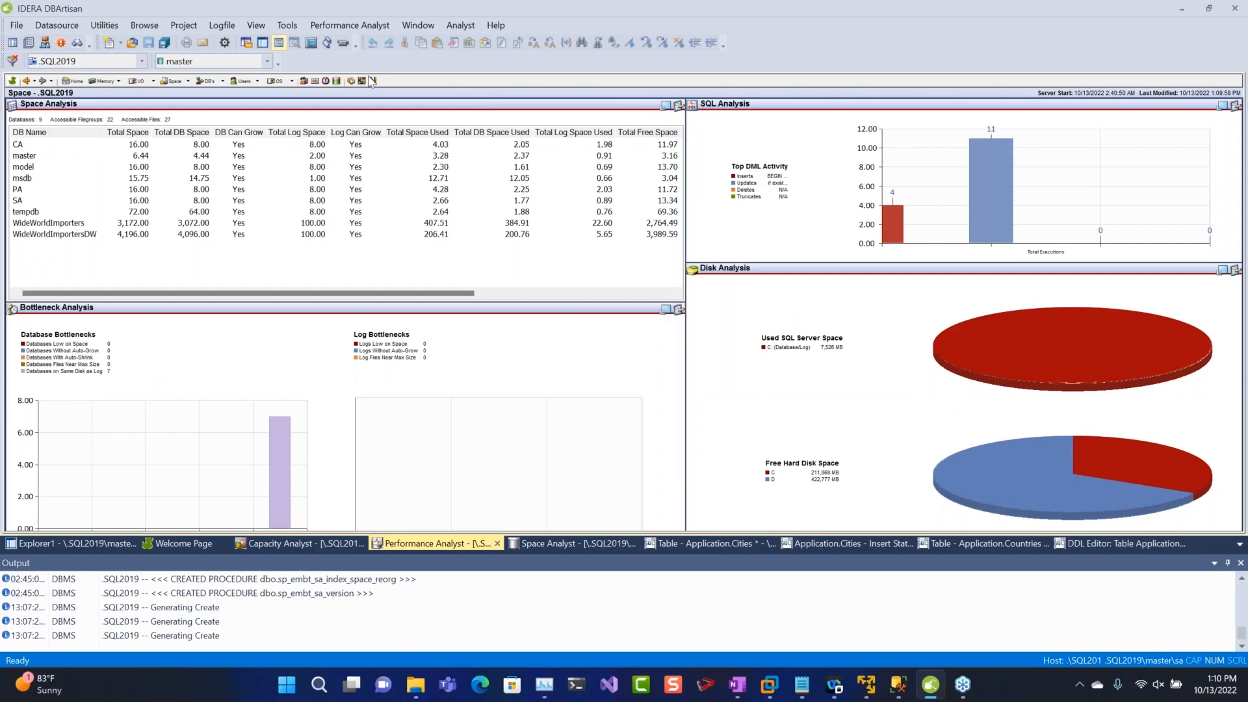
left_click(355, 85)
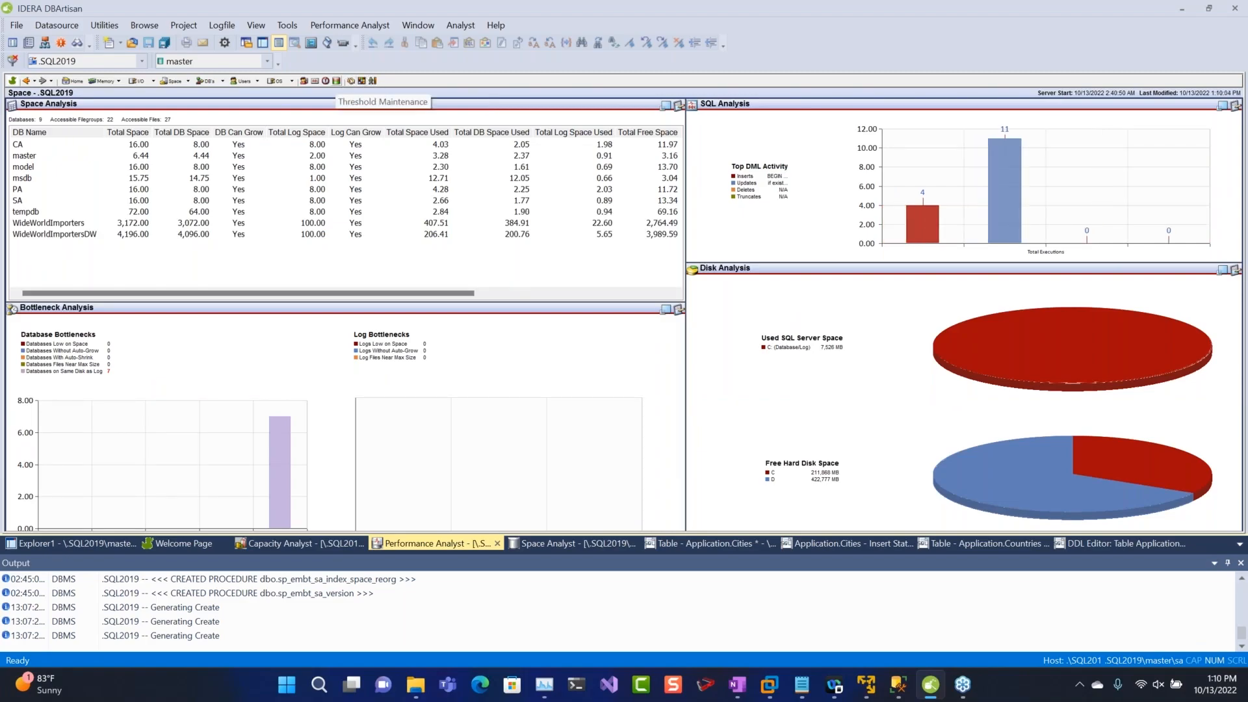
Open threshold maintenance, examine the thresholds in the IDERA SQL Server Default Template, and cancel its properties.
left_click(338, 83)
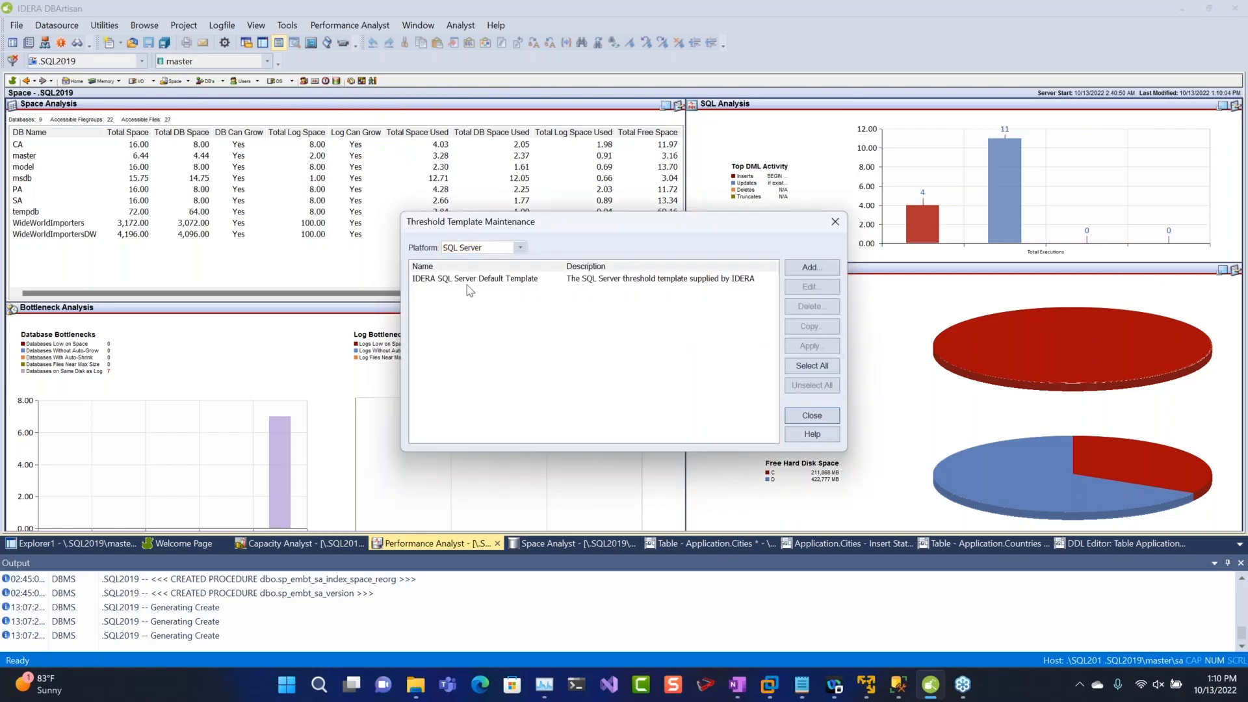
left_click(469, 280)
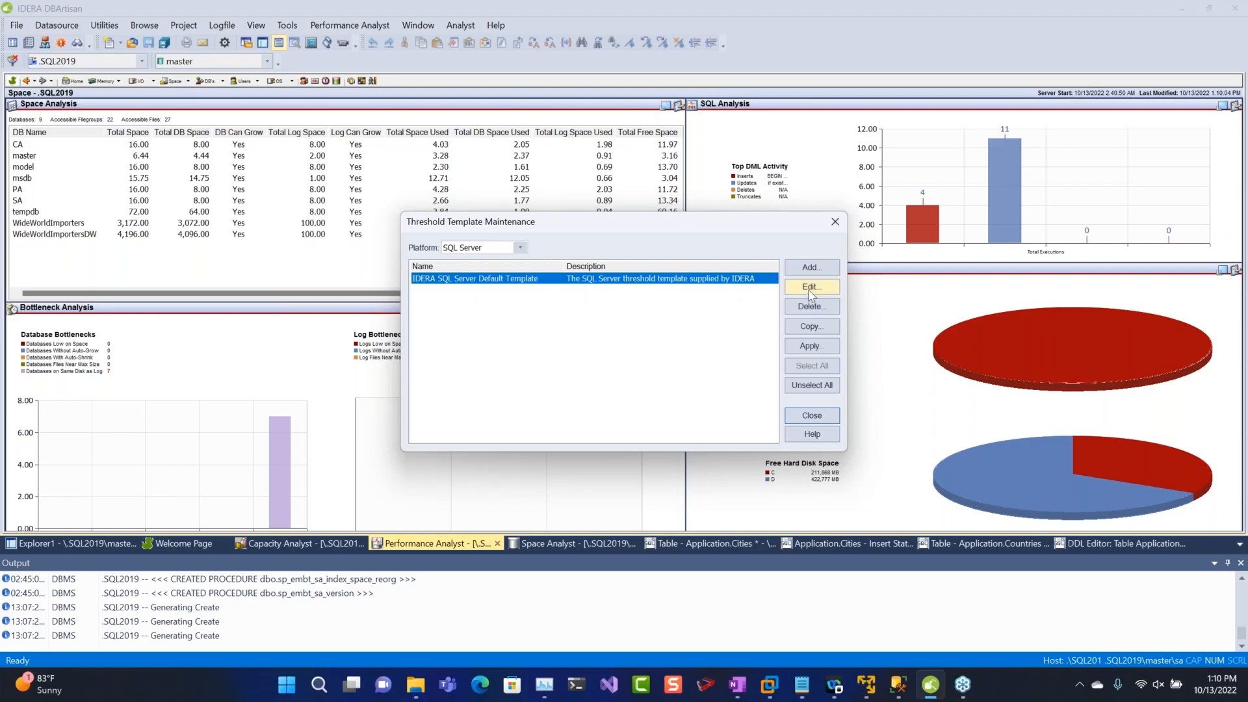
left_click(811, 291)
left_click(680, 377)
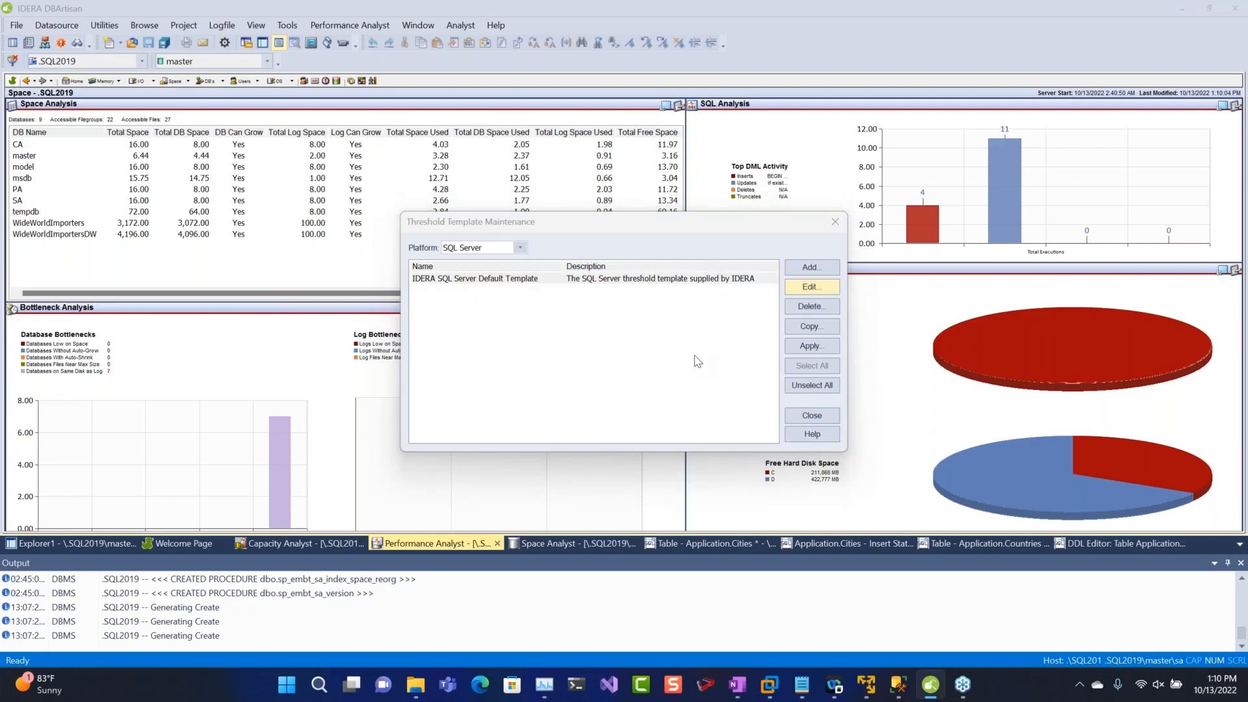
left_click(713, 311)
scroll(713, 314, "down", 1)
scroll(713, 313, "down", 3)
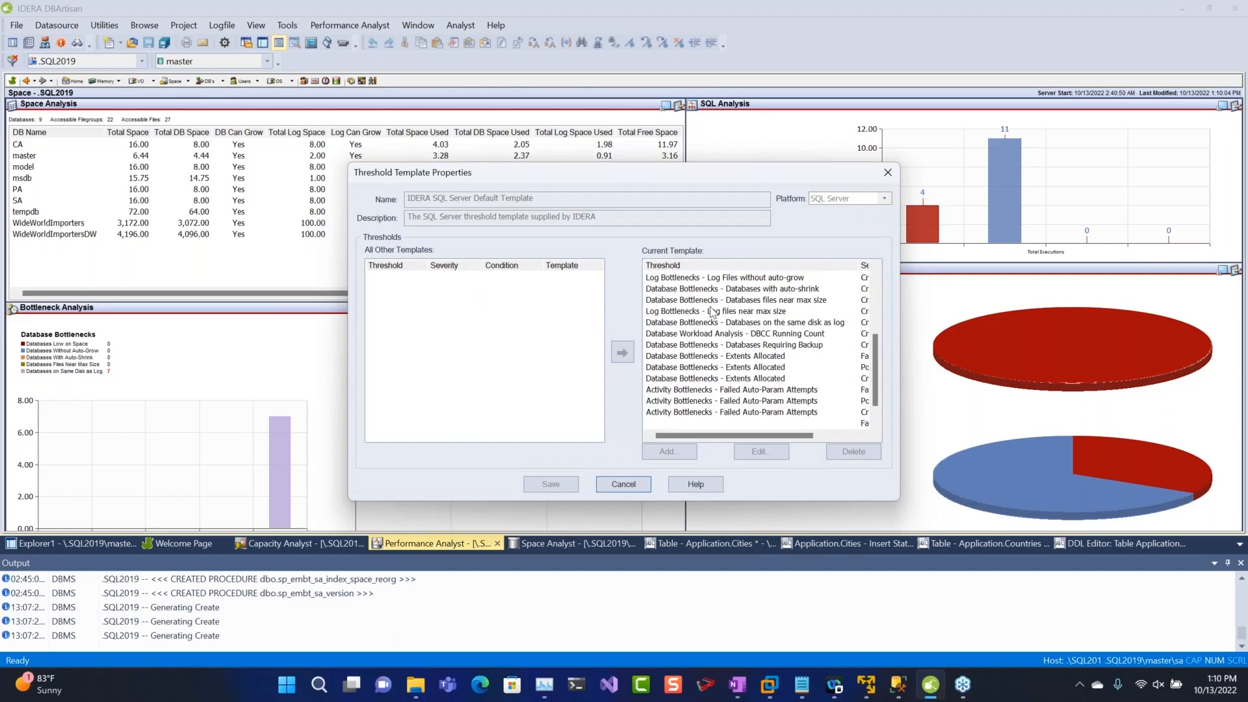
left_click(632, 484)
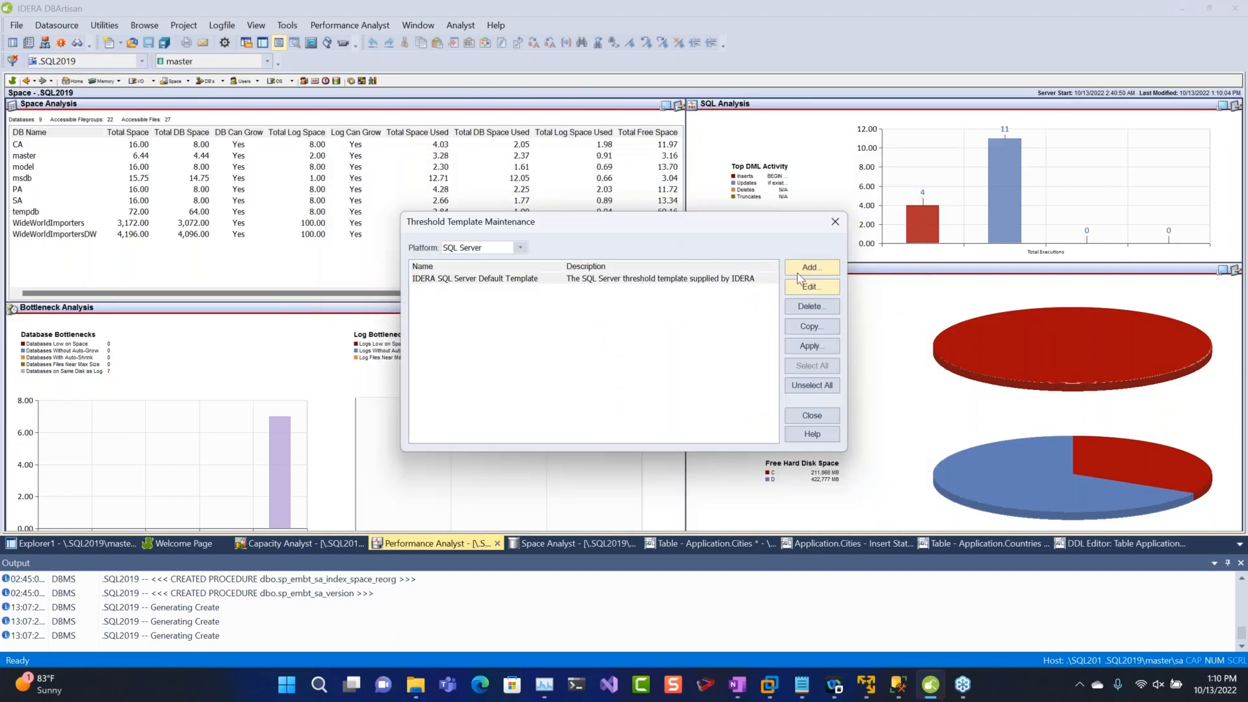
Try a new threshold template with the Log Files without auto-grow and Databases Requiring Backup thresholds, cancel it and close threshold maintenance.
left_click(809, 267)
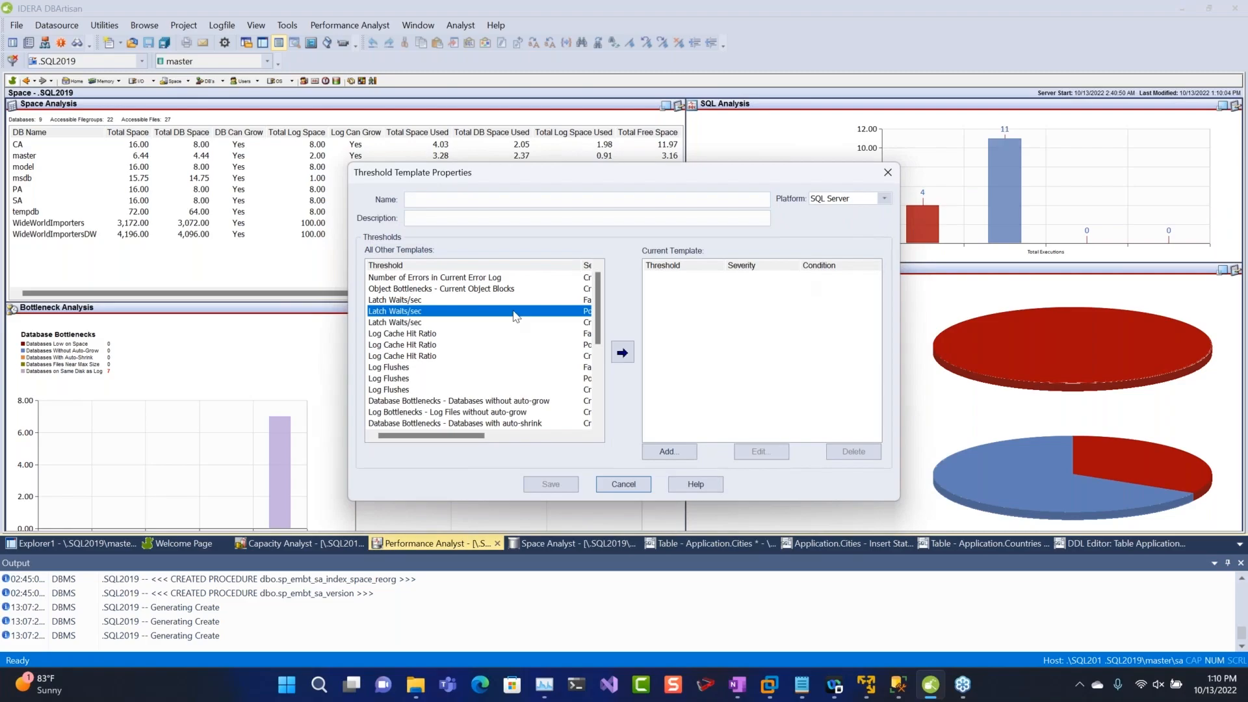
scroll(515, 317, "down", 3)
left_click(515, 312)
left_click(623, 352)
left_click(481, 334)
left_click(459, 379)
left_click(623, 353)
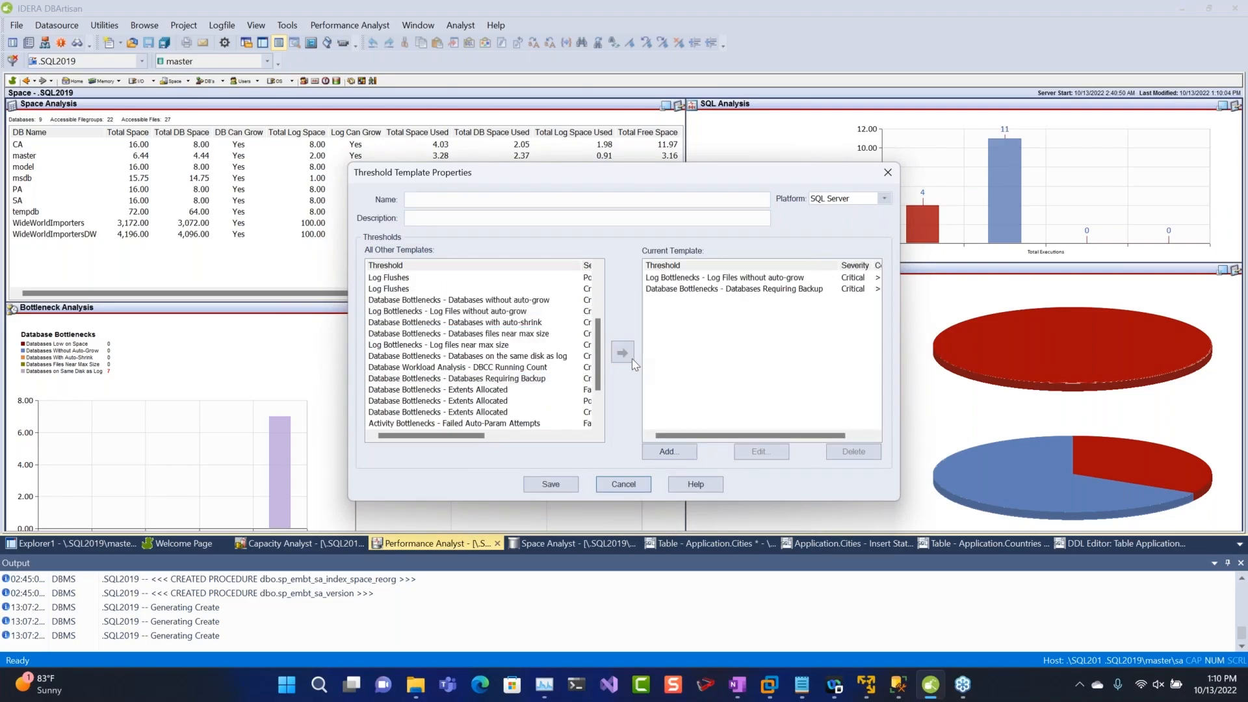
left_click(621, 485)
left_click(811, 415)
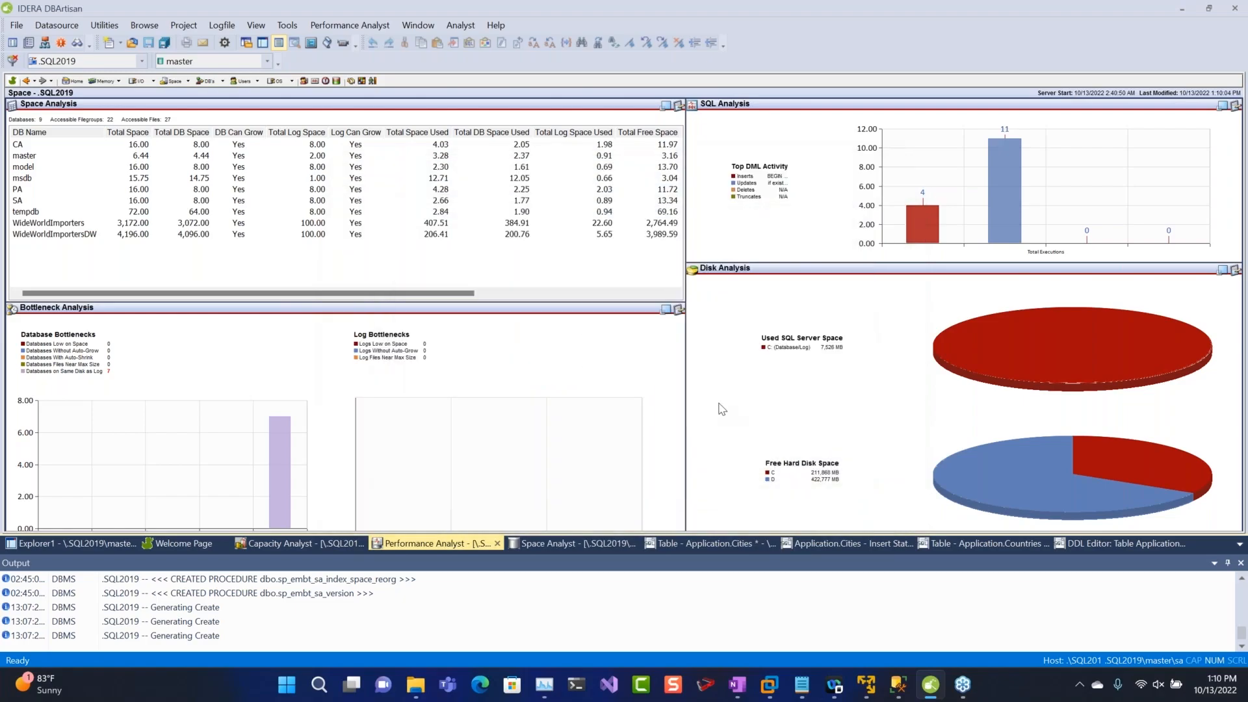
Switch to Space Analyst and view its storage overview, file groups, map, databases and objects pages.
left_click(590, 545)
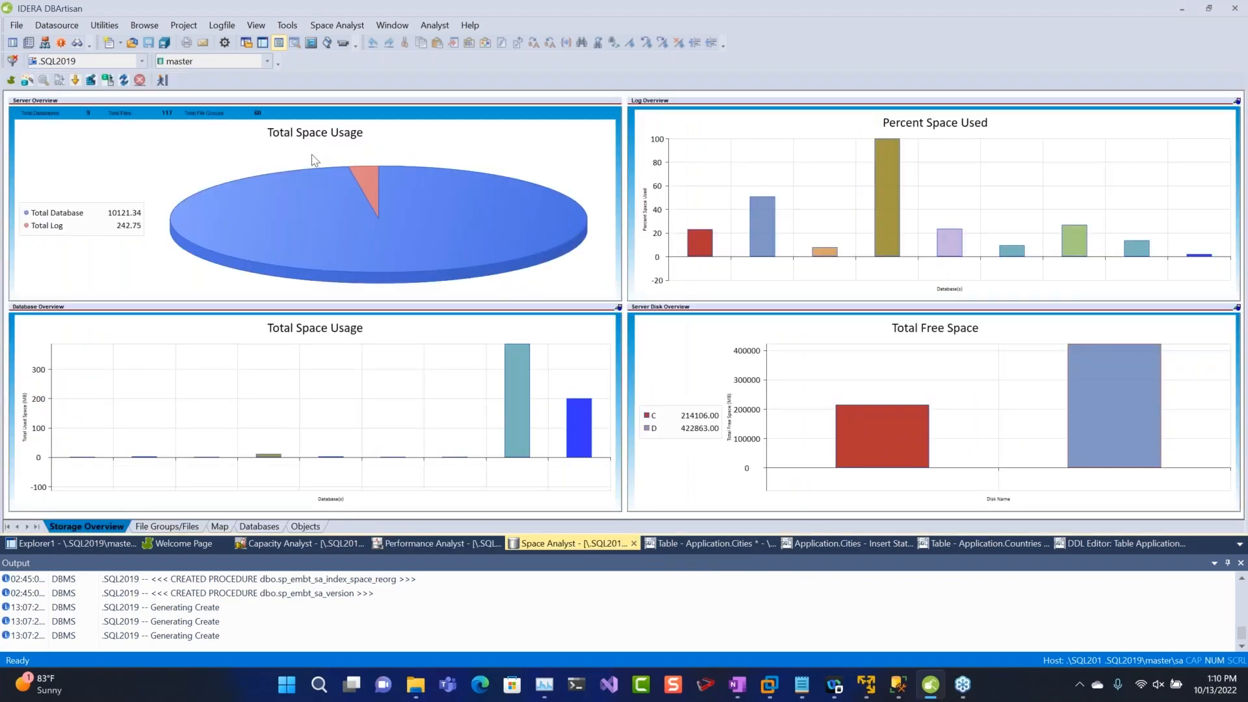
left_click(171, 527)
mouse_move(485, 191)
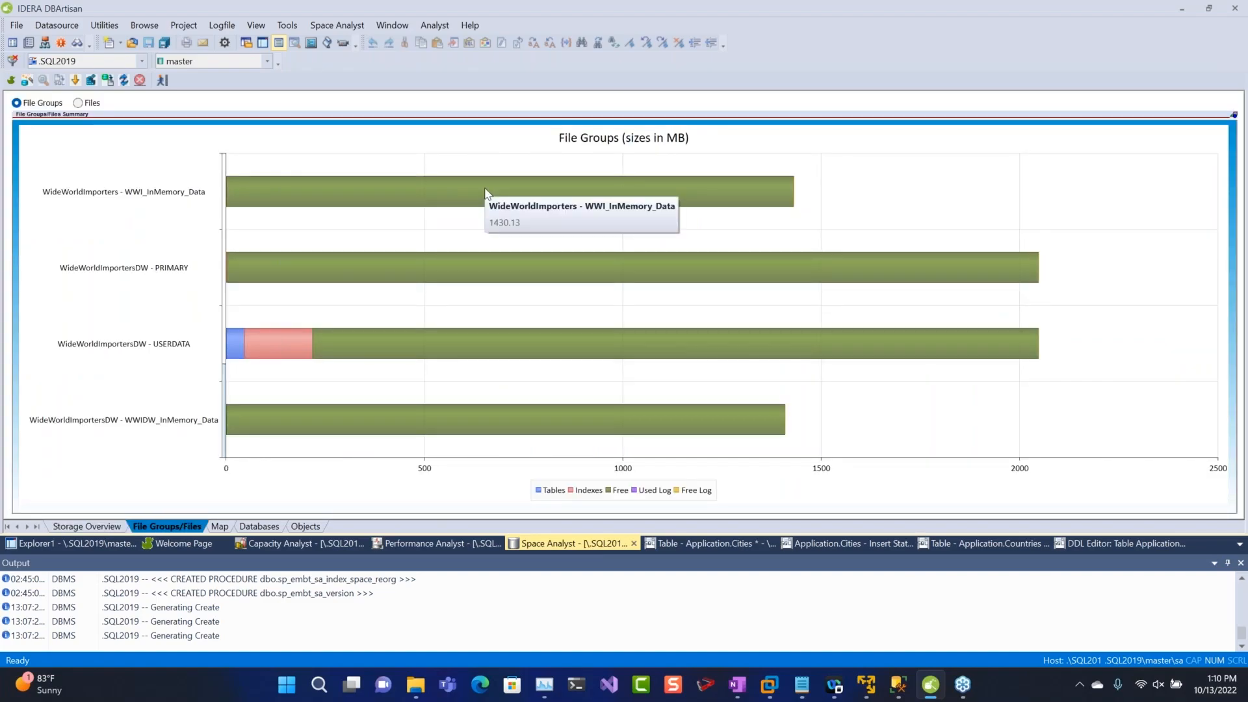
left_click(220, 528)
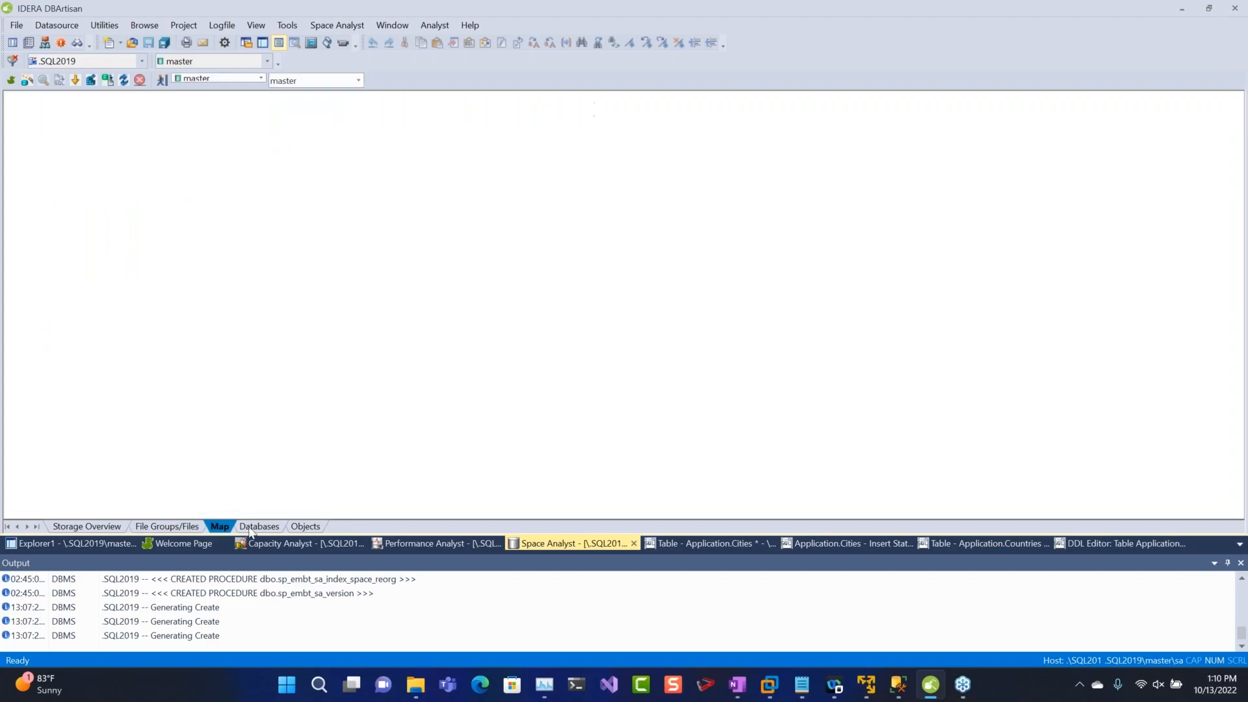
left_click(250, 528)
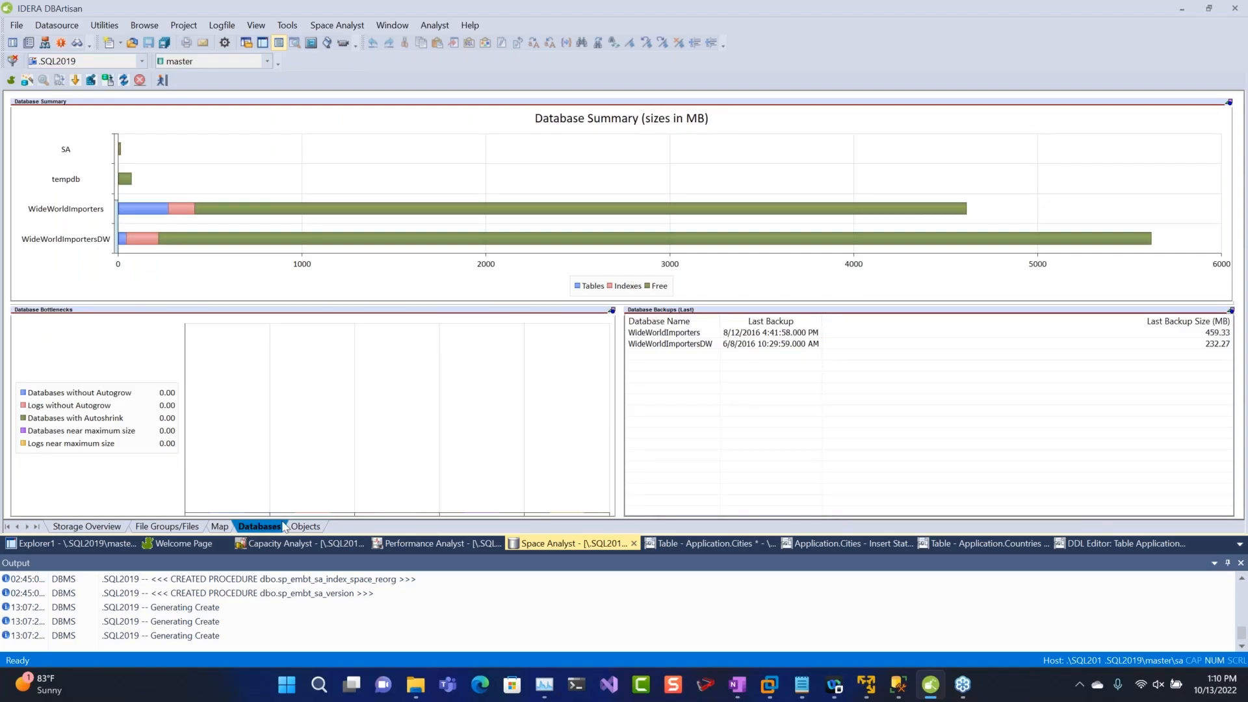
left_click(305, 527)
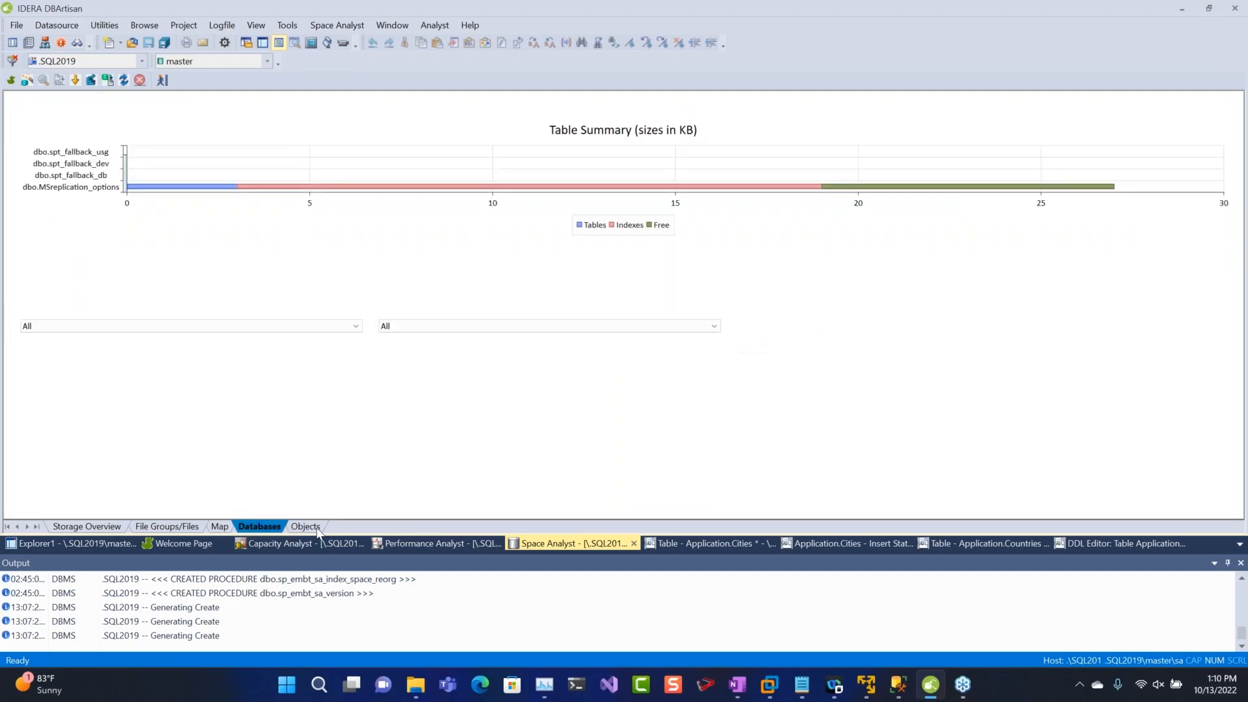
Start a standard reorganization job in the Space Management Wizard and include the WideWorldImporters database.
left_click(27, 80)
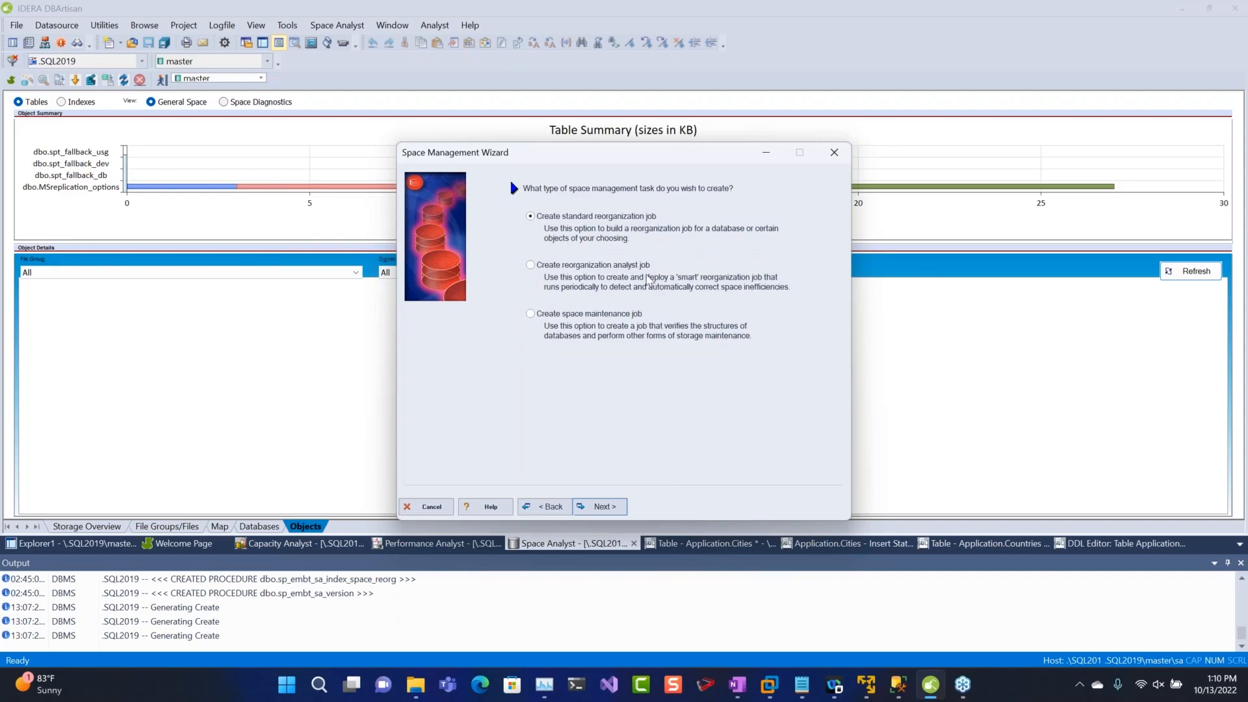
left_click(603, 507)
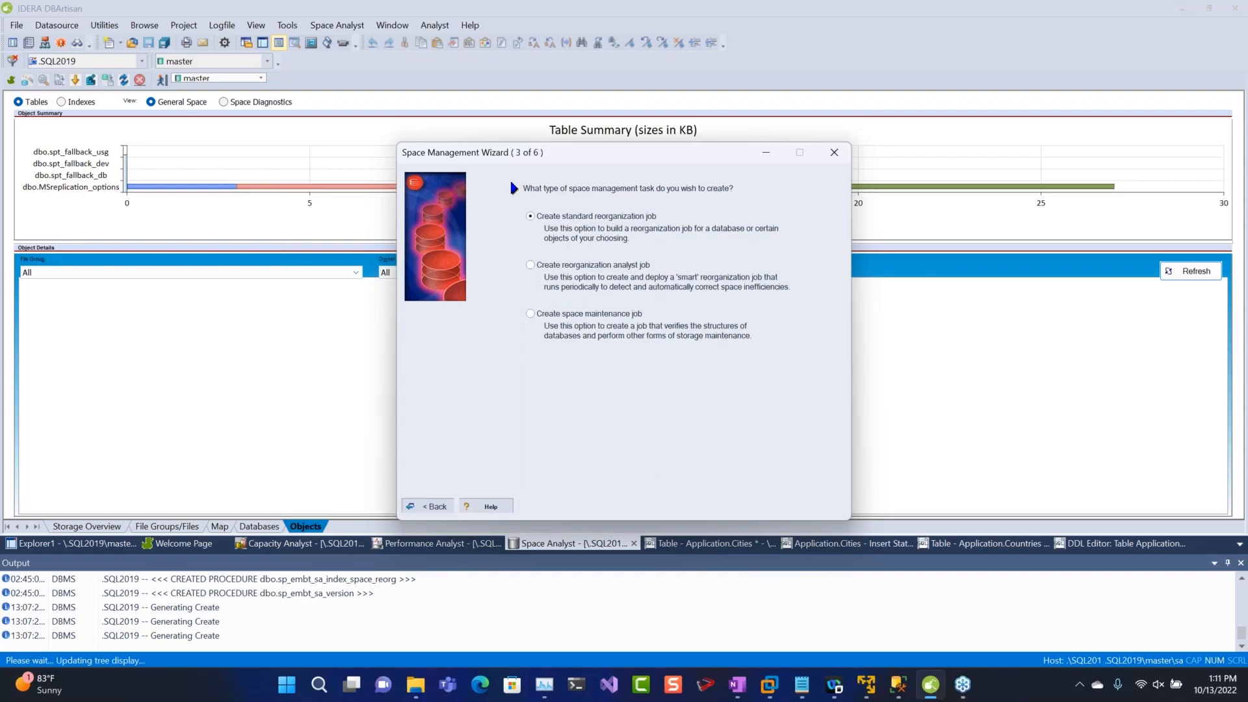
left_click(463, 285)
left_click(619, 244)
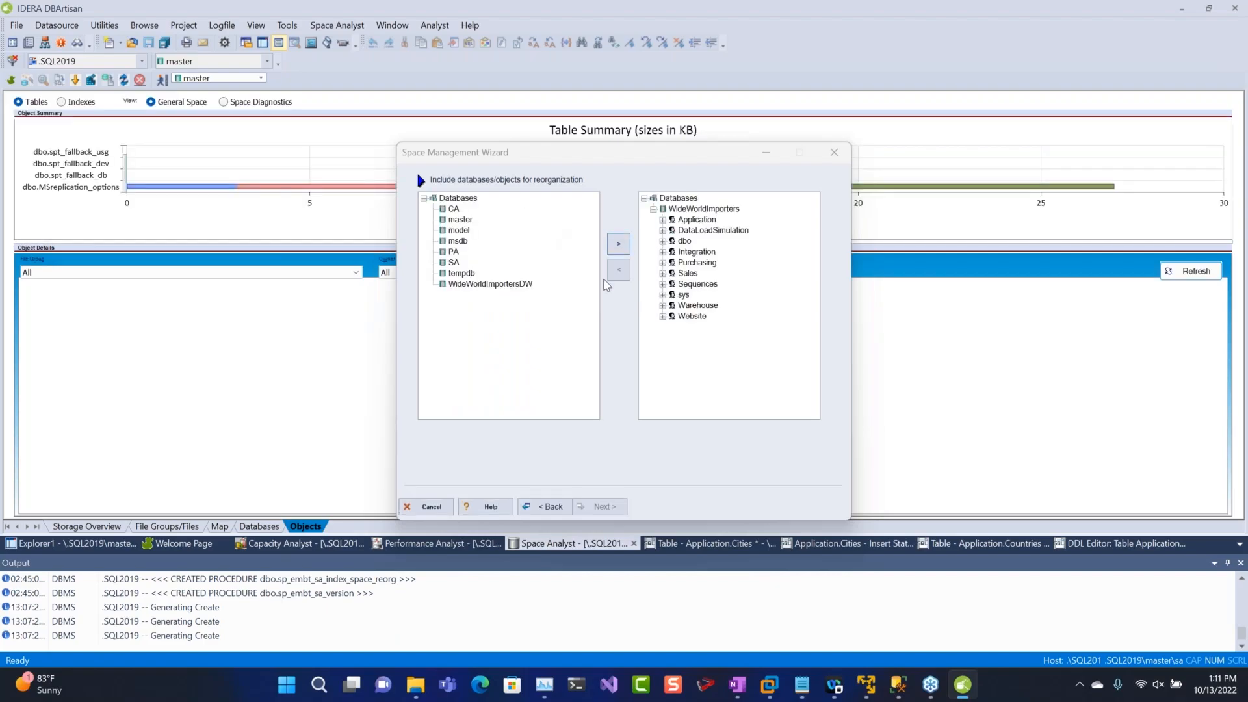
Expand the Application schema in the included objects, and choose to perform global customizations for the reorganization.
left_click(664, 220)
left_click(701, 252)
left_click(601, 506)
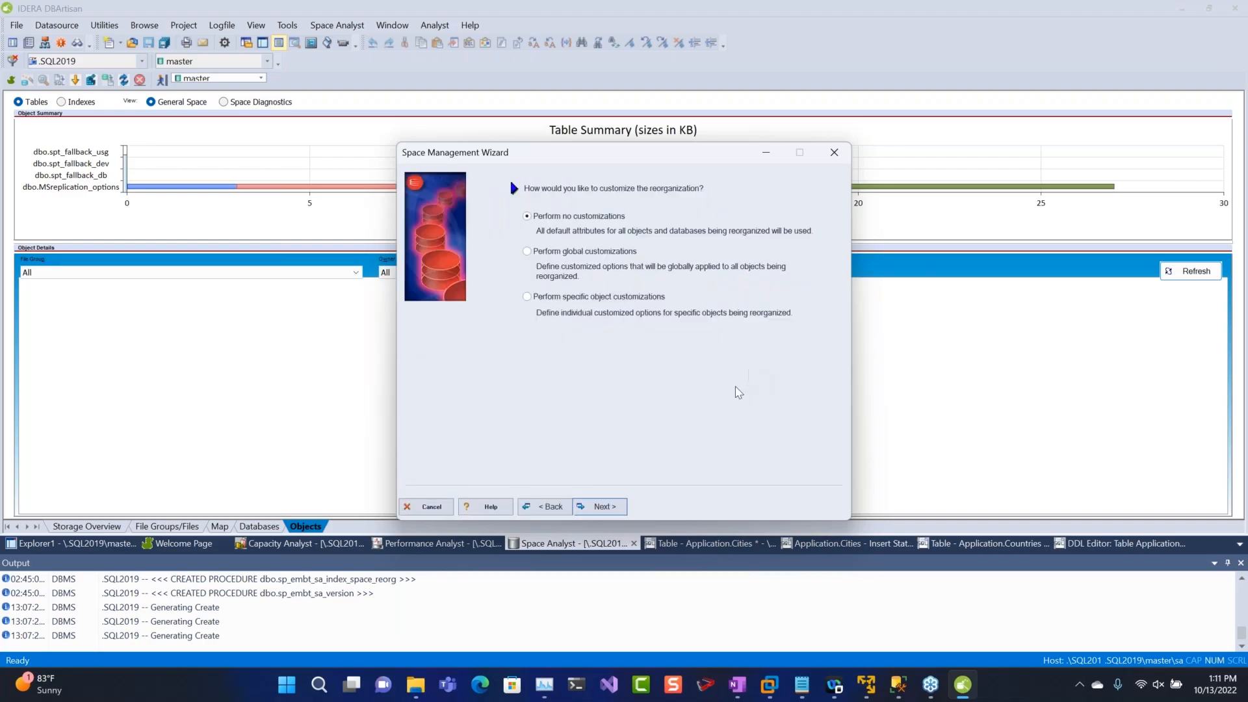
left_click(576, 252)
left_click(603, 506)
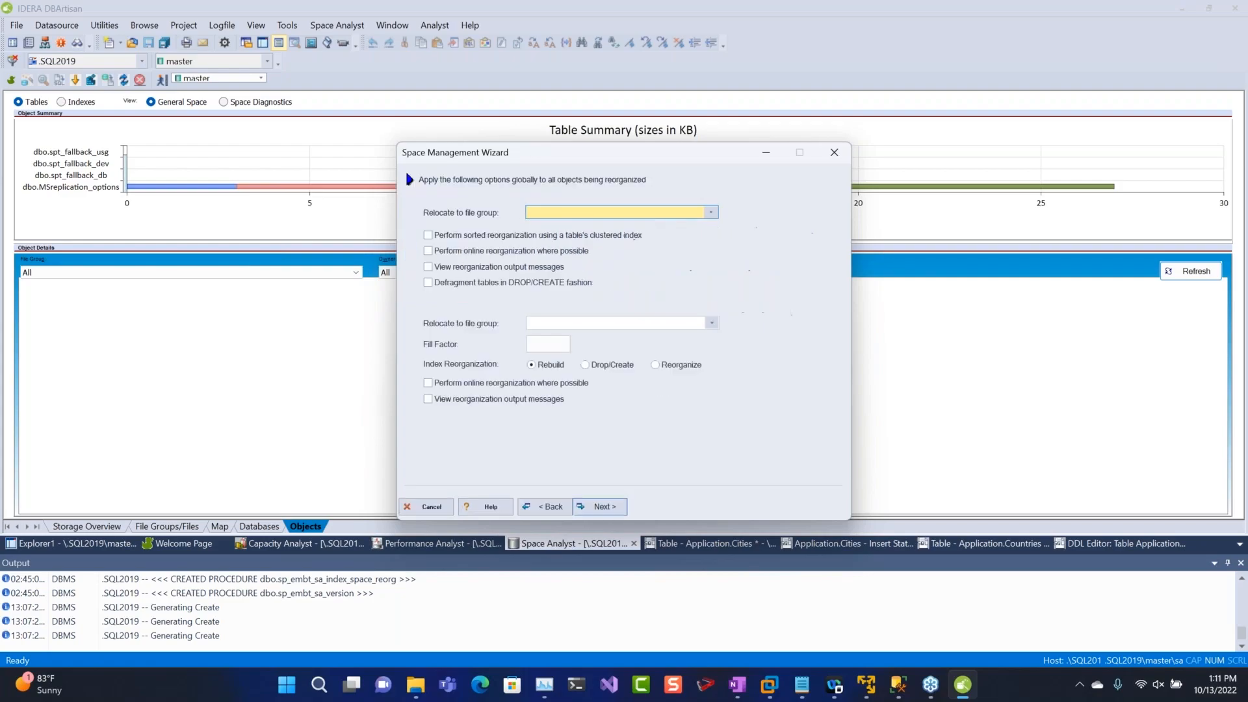
View the file groups available for relocating tables in the global reorganization options, and cancel the Space Management Wizard.
left_click(712, 214)
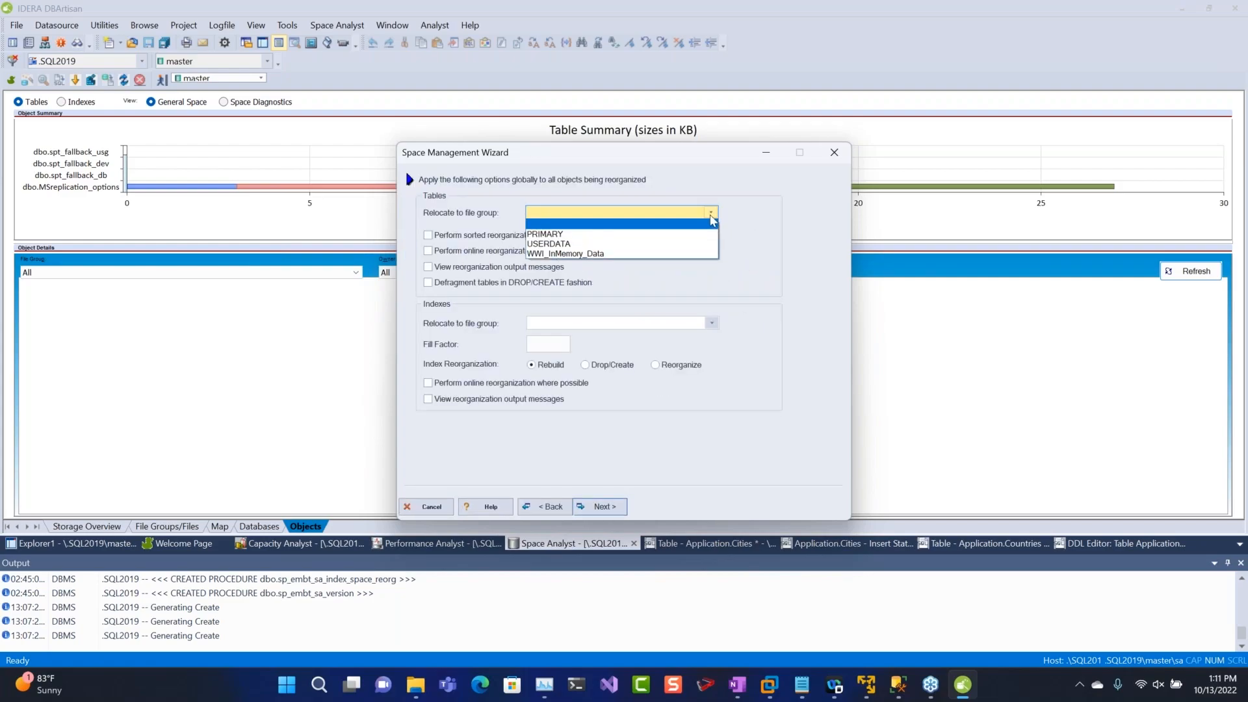
left_click(750, 320)
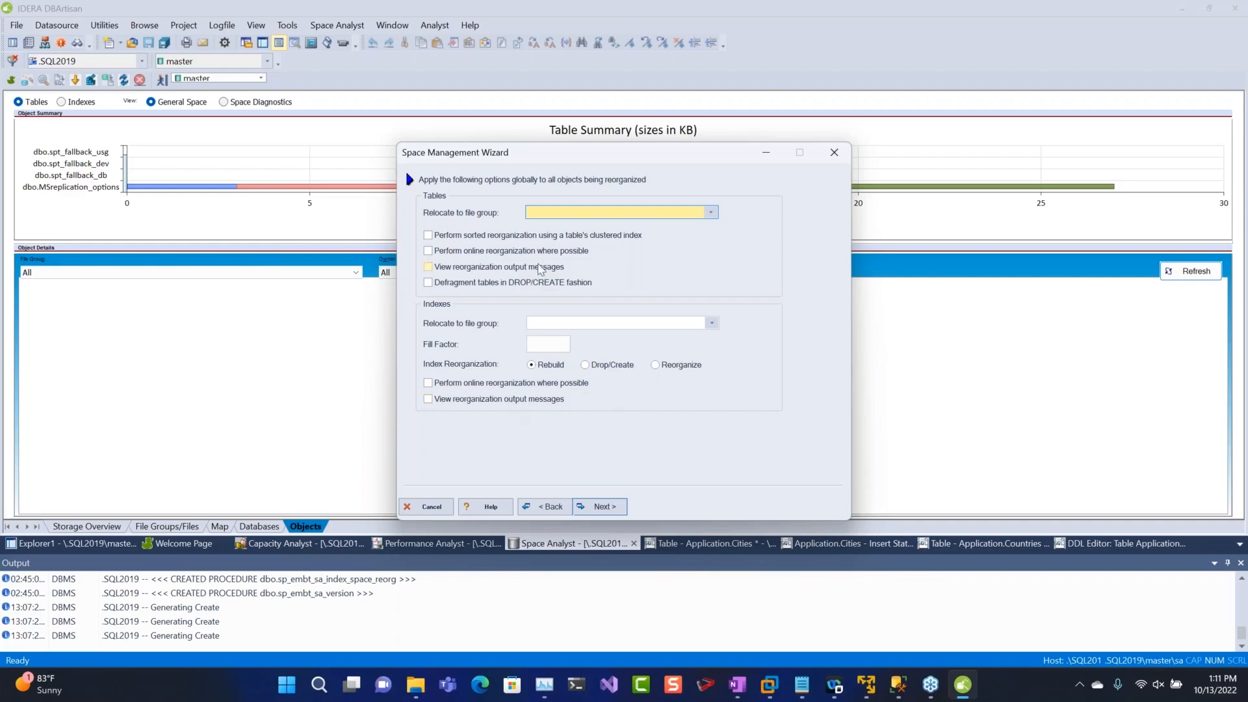
left_click(443, 511)
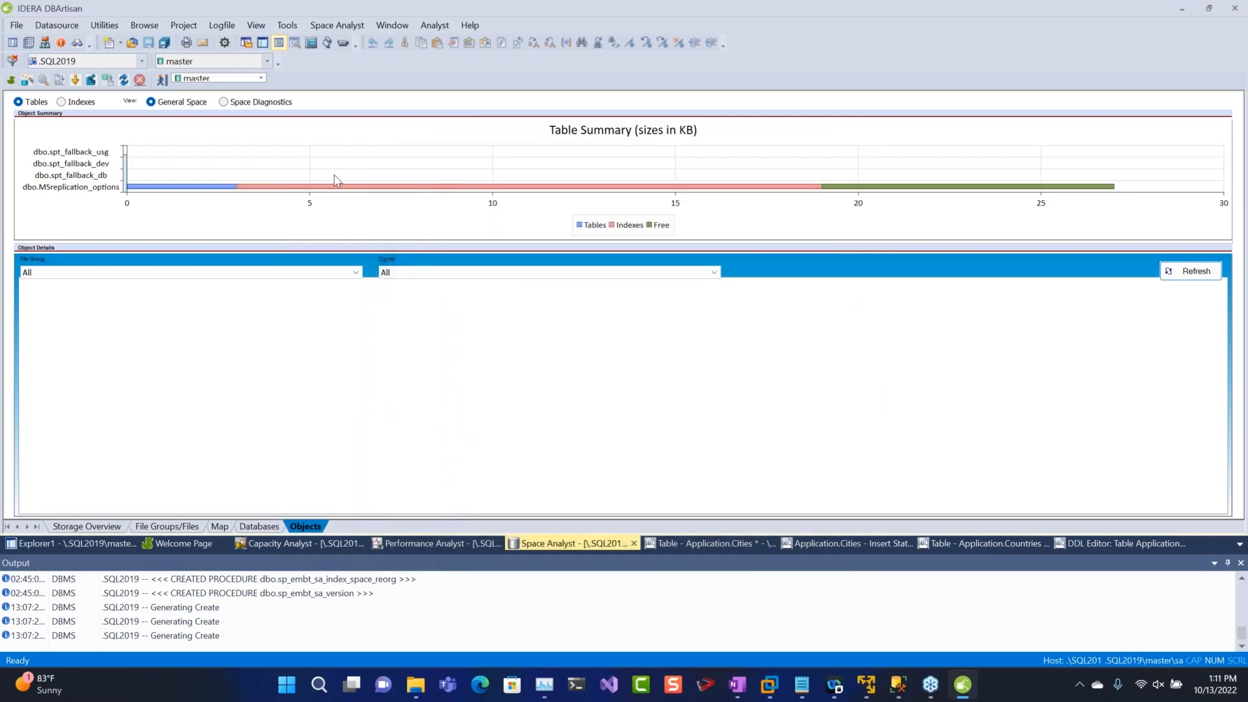
Start a schema publication from the .SQL2019 datasource and select the WideWorldImporters database.
left_click(65, 28)
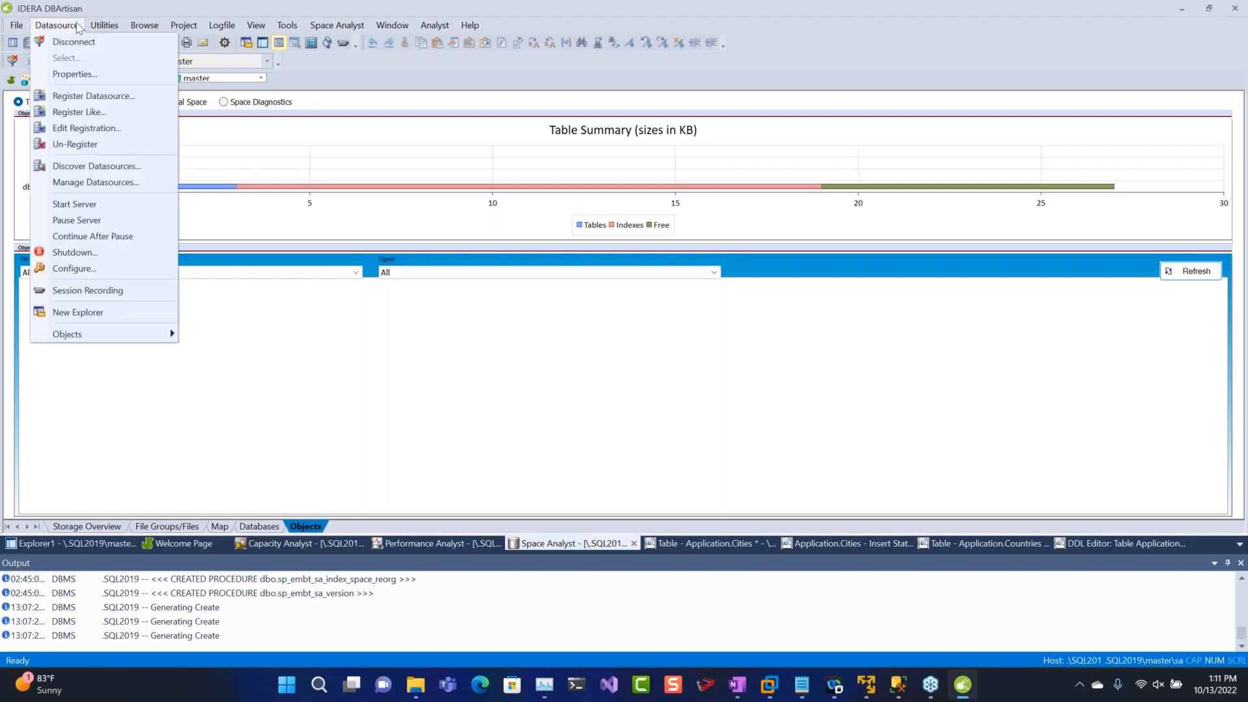
mouse_move(93, 30)
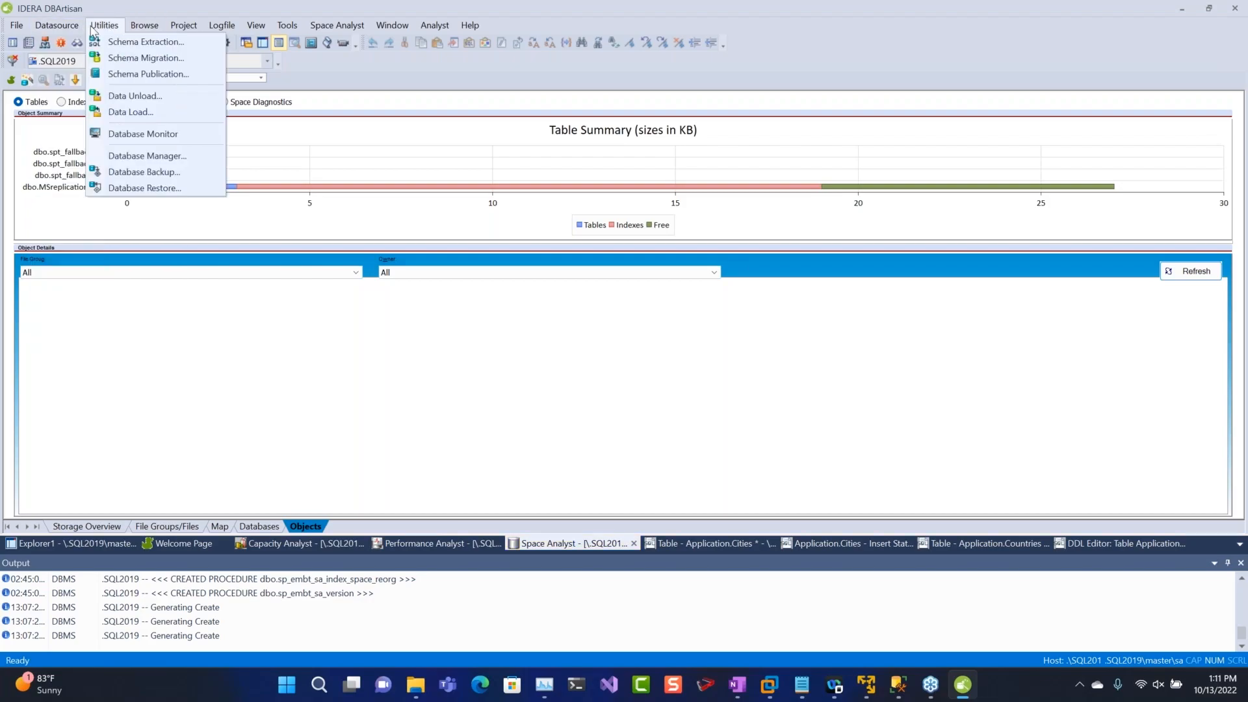
left_click(135, 75)
left_click(655, 505)
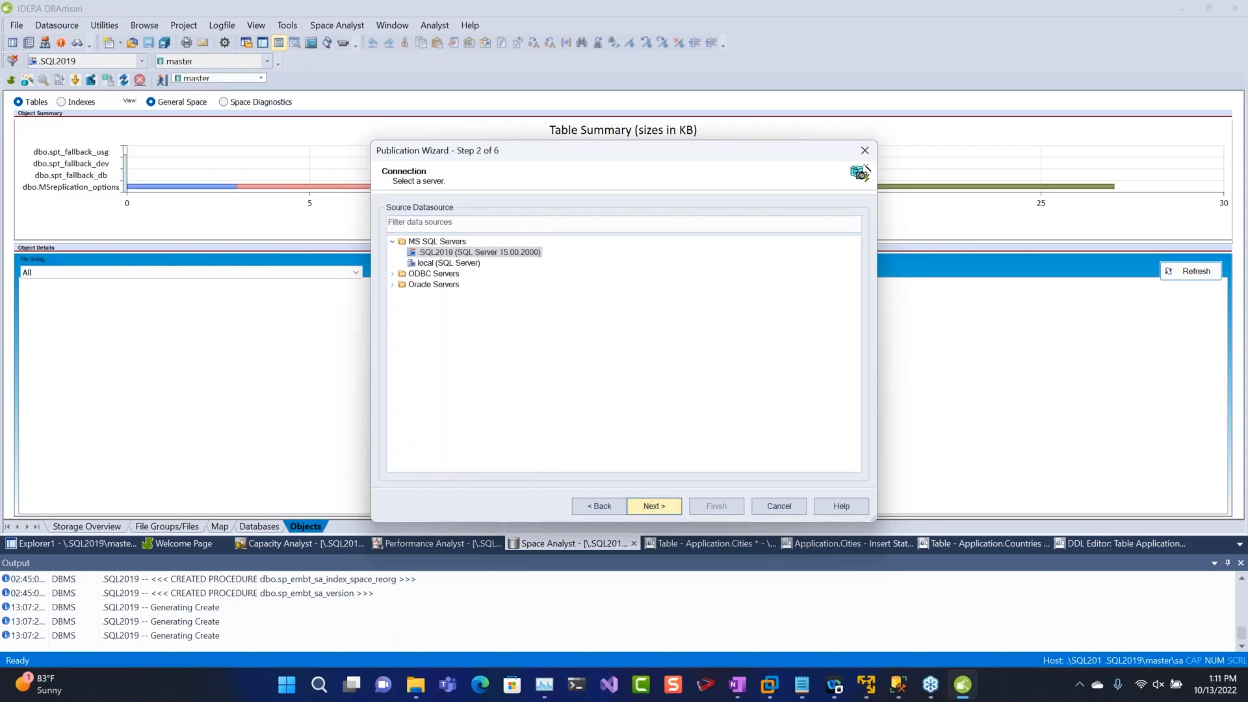
left_click(654, 505)
left_click(395, 317)
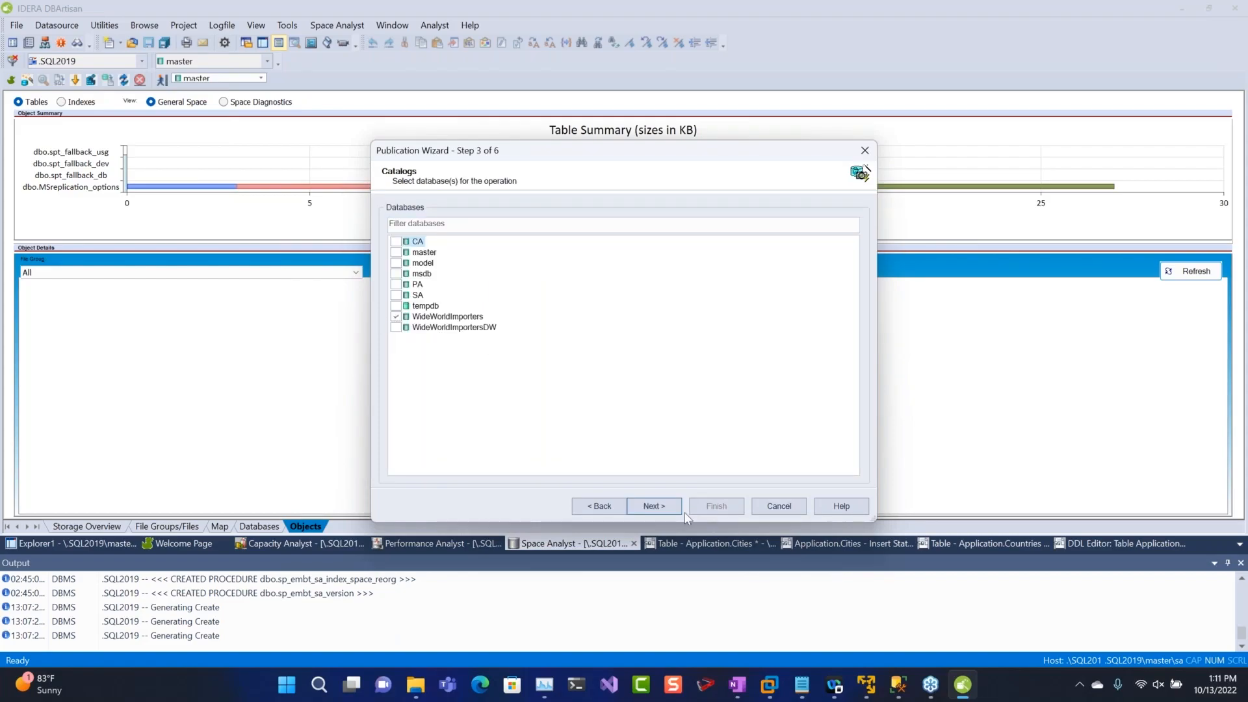
left_click(679, 511)
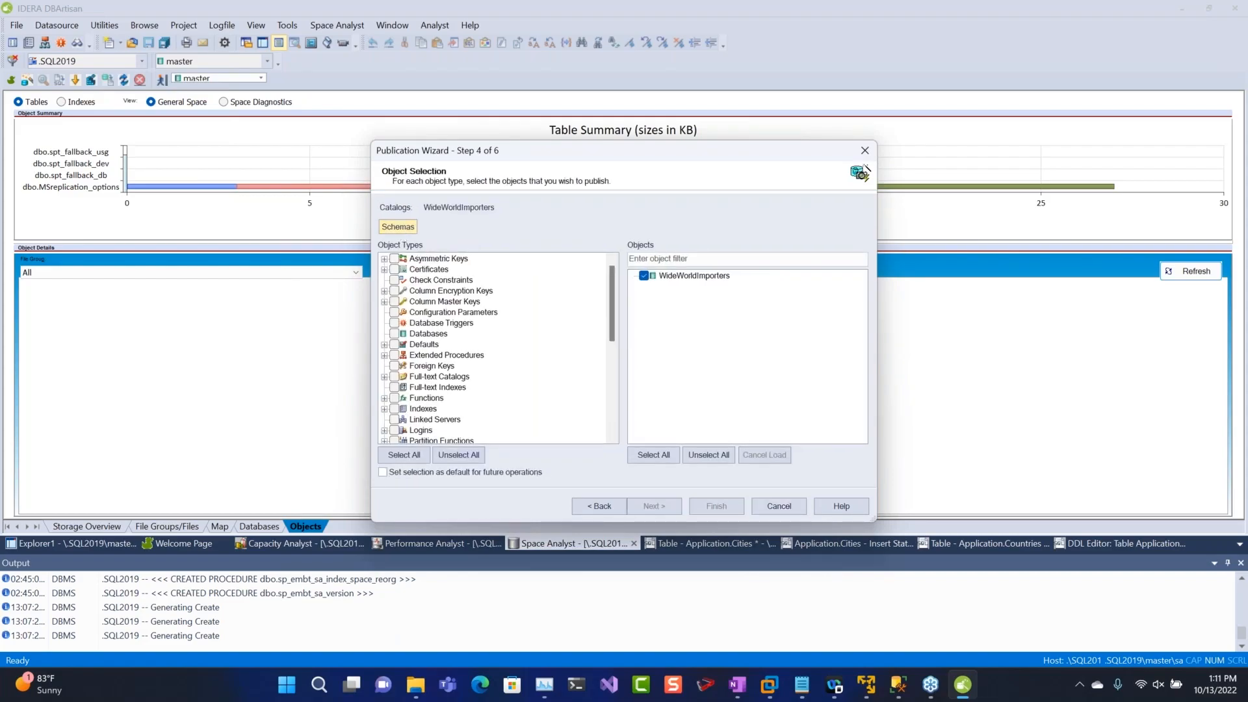
Restrict the publication to the Application schema, include the Tables object type, and try to publish to the proposed HTML file.
left_click(397, 226)
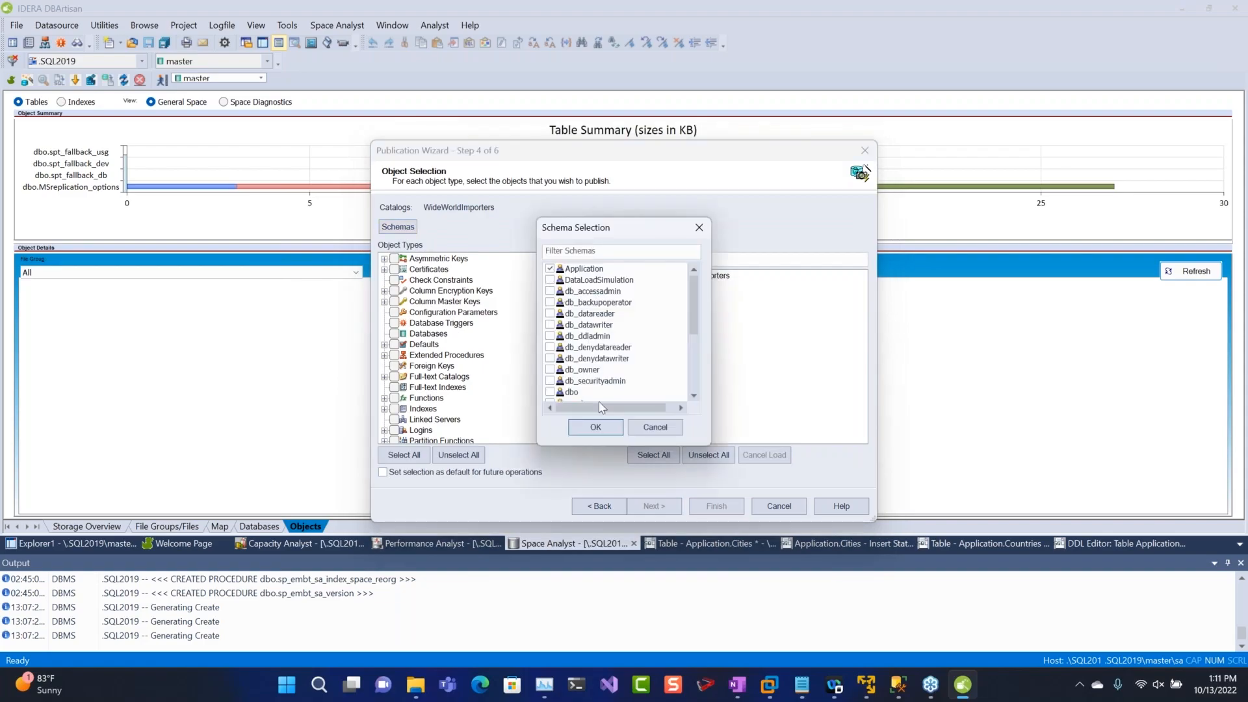
left_click(596, 428)
scroll(474, 397, "down", 6)
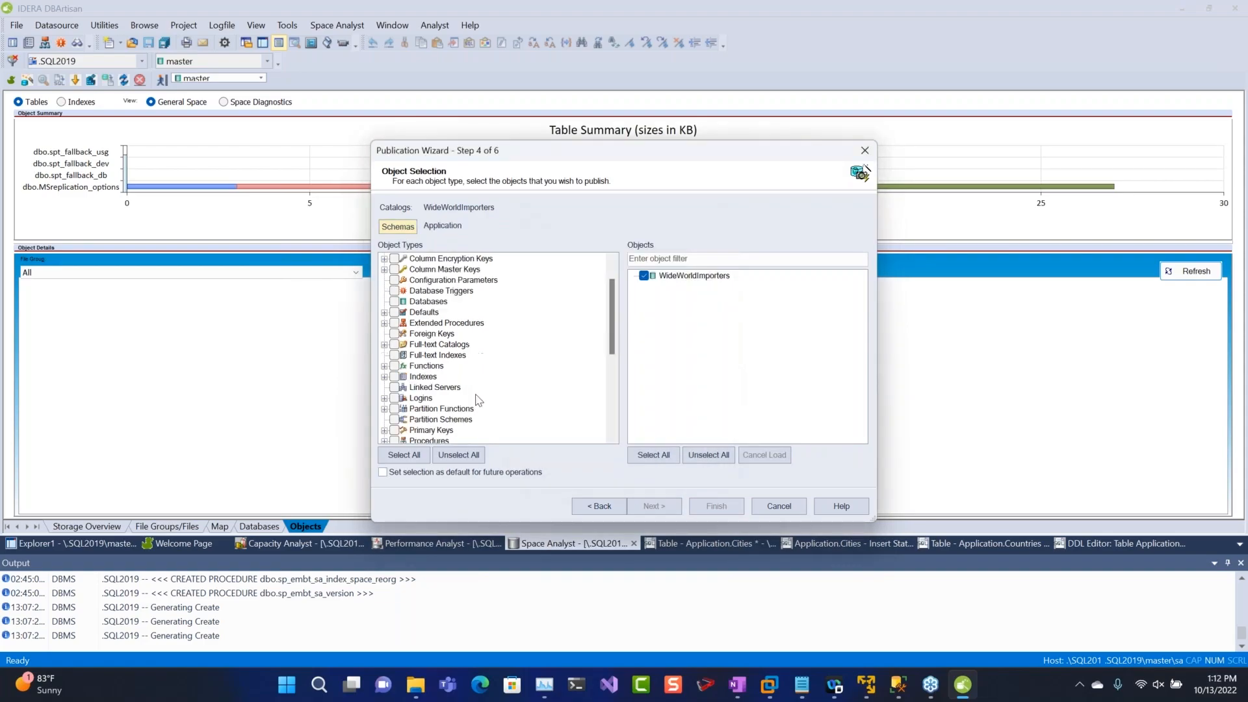
left_click(397, 387)
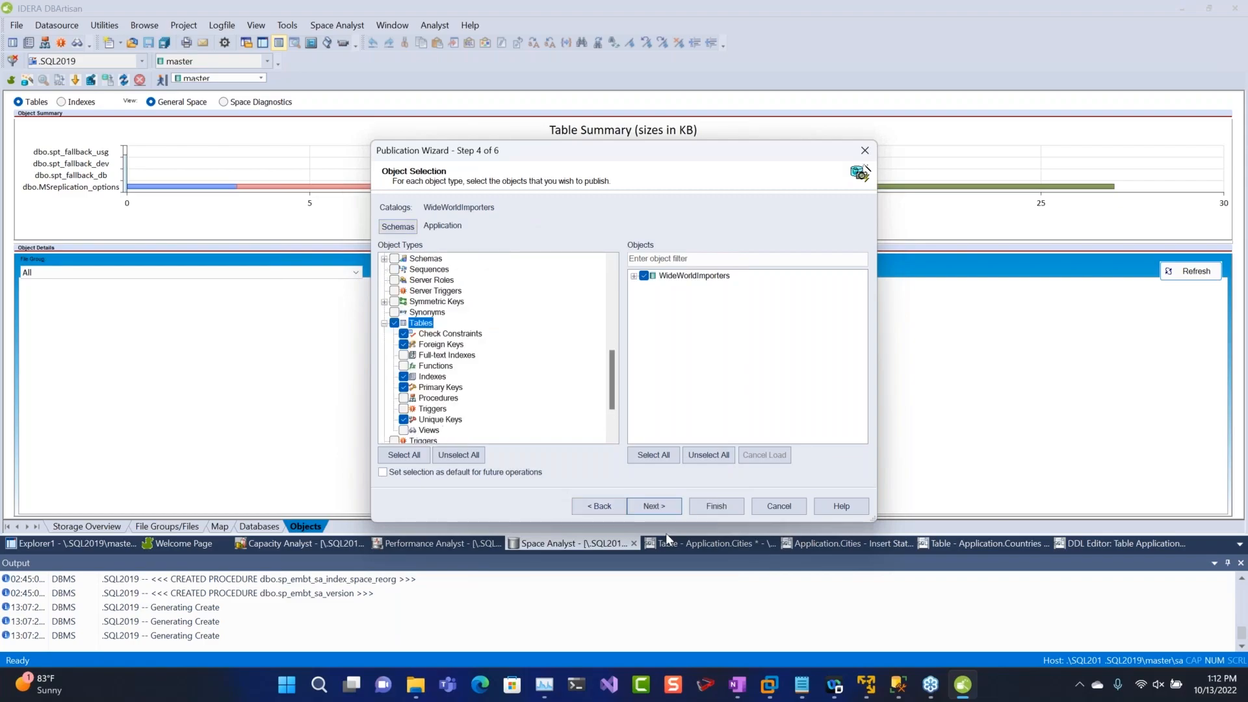
left_click(654, 506)
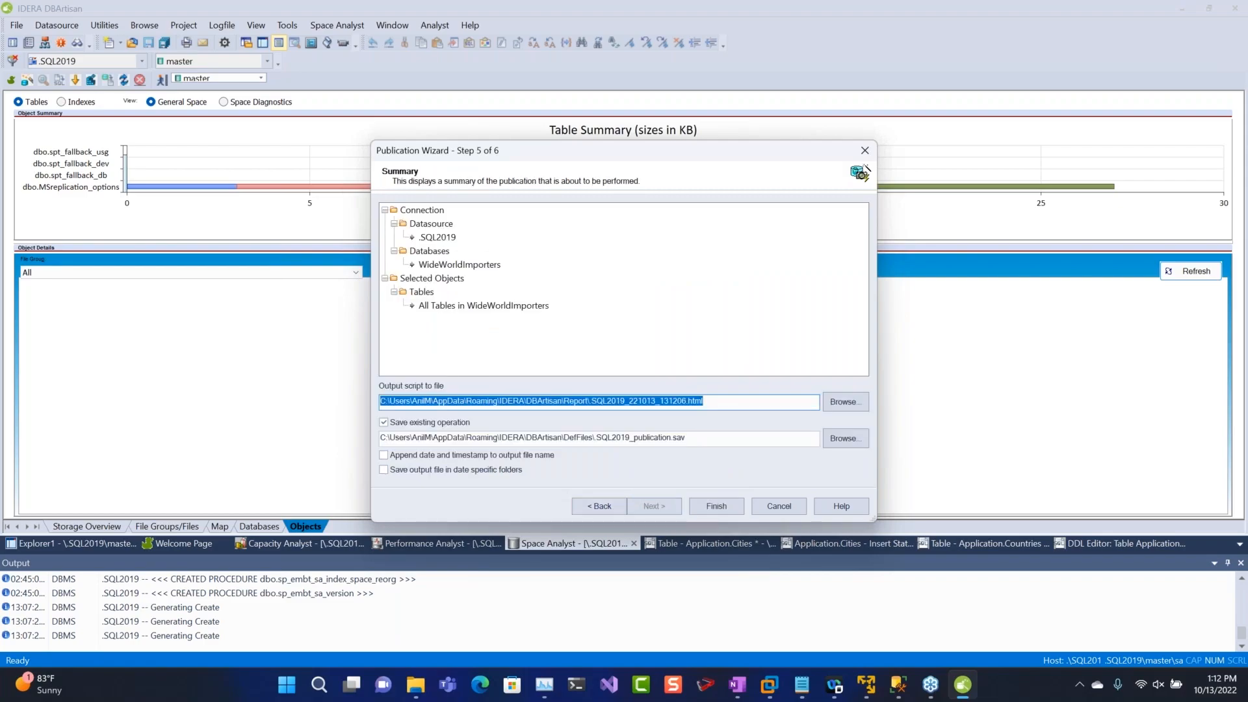
left_click(708, 506)
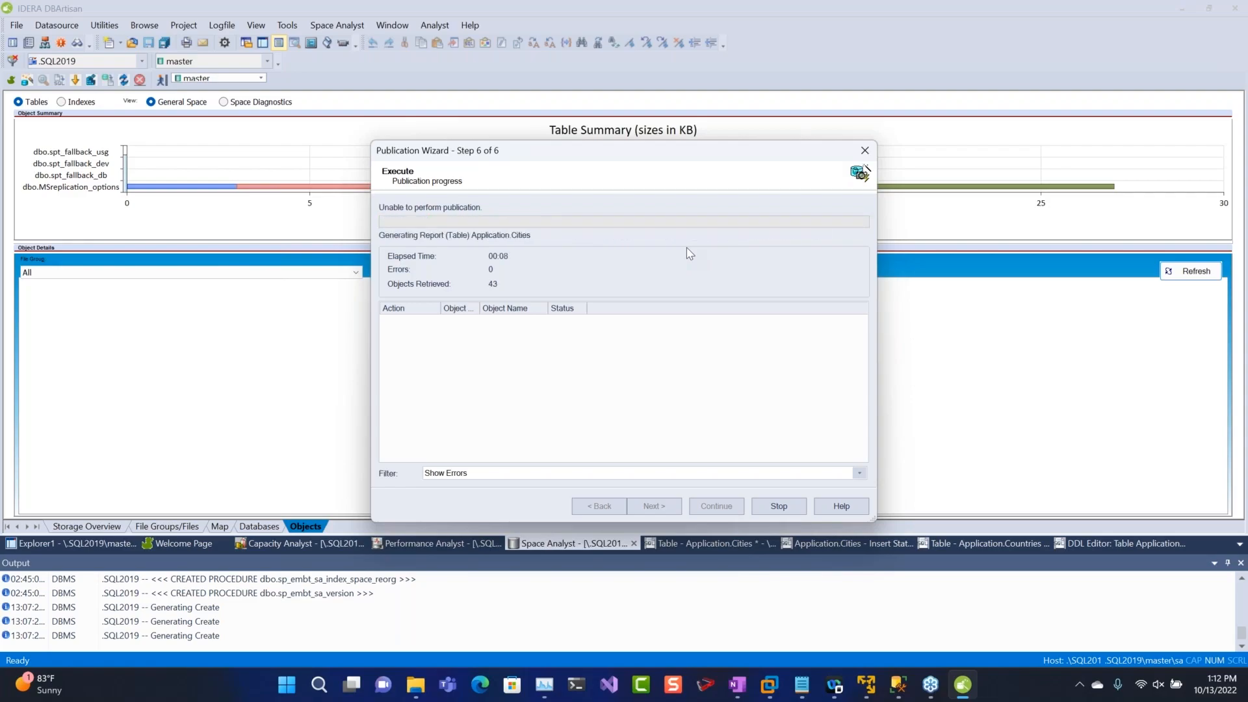
Return to the publication summary, check the selected tables, and cancel the Publication Wizard.
left_click(749, 383)
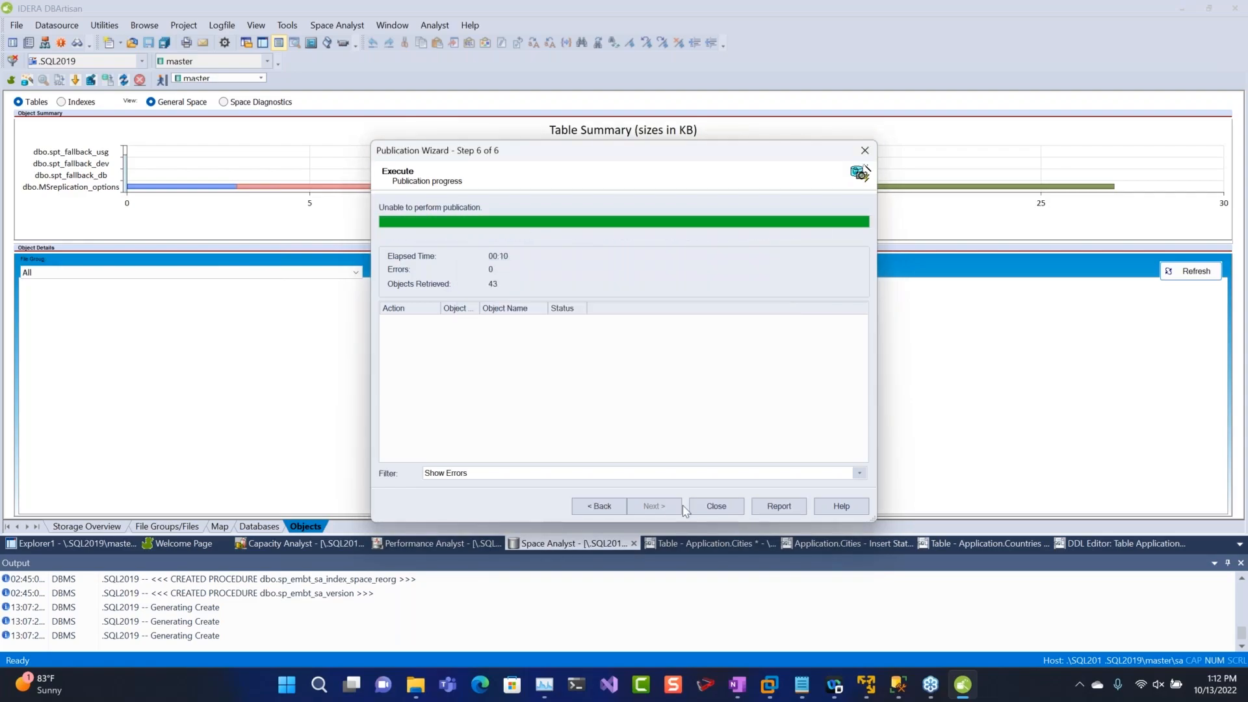
left_click(599, 506)
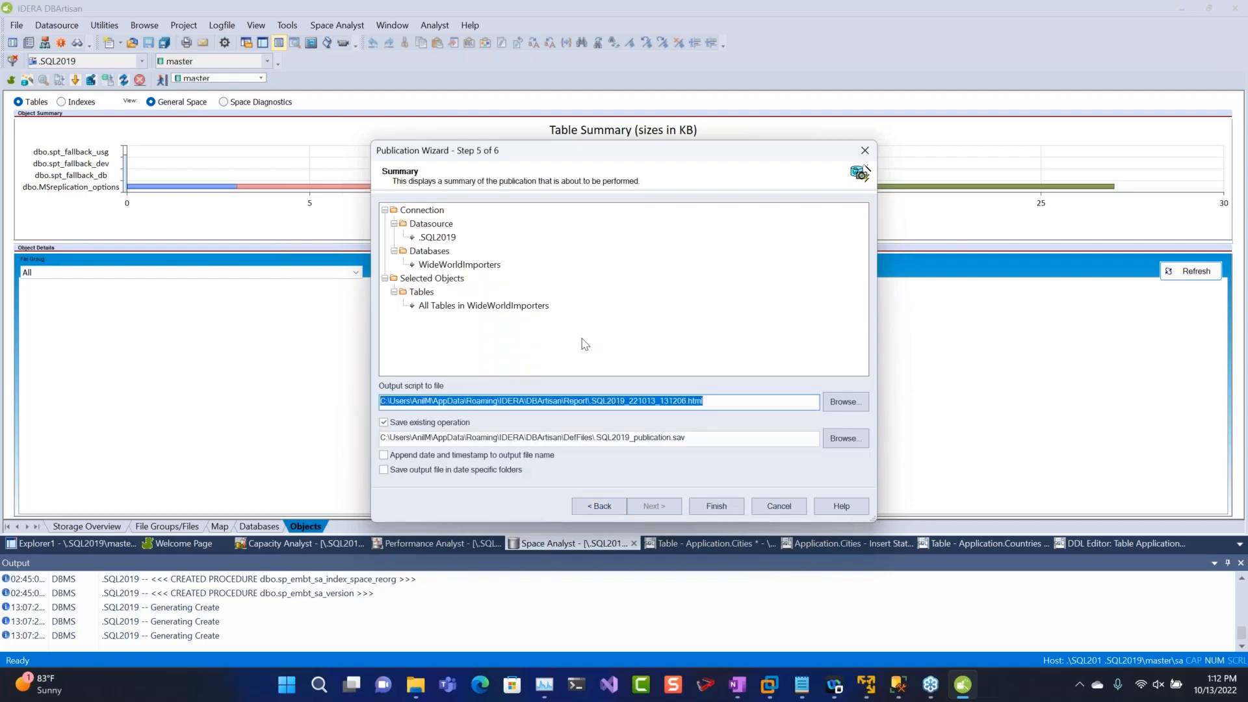
left_click(512, 306)
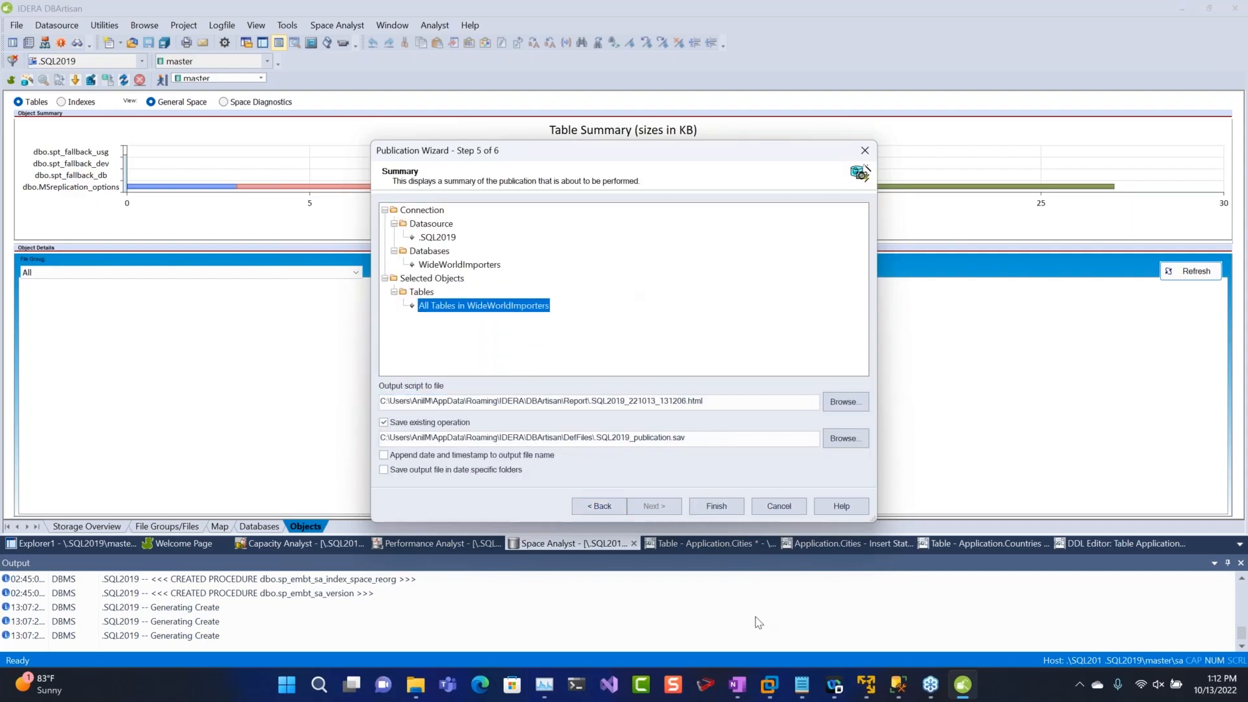
left_click(778, 507)
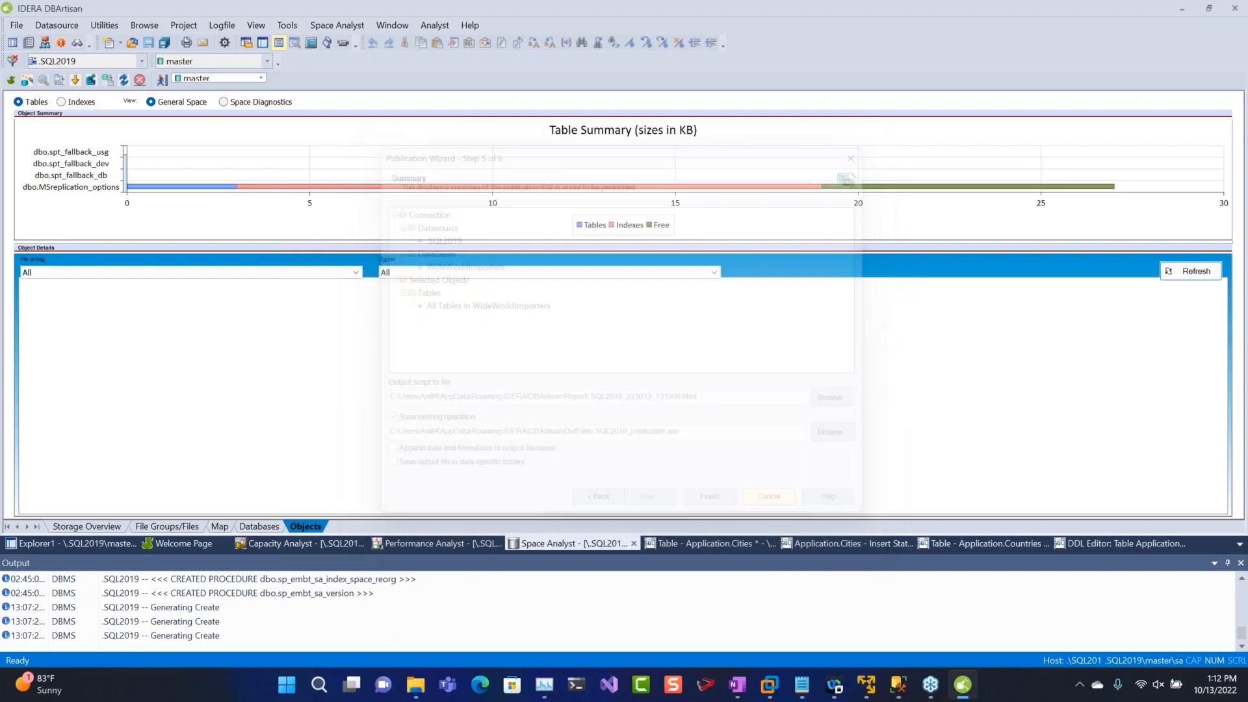
Browse the asymmetric keys, column encryption keys and indexes of the master database.
left_click(104, 25)
left_click(163, 43)
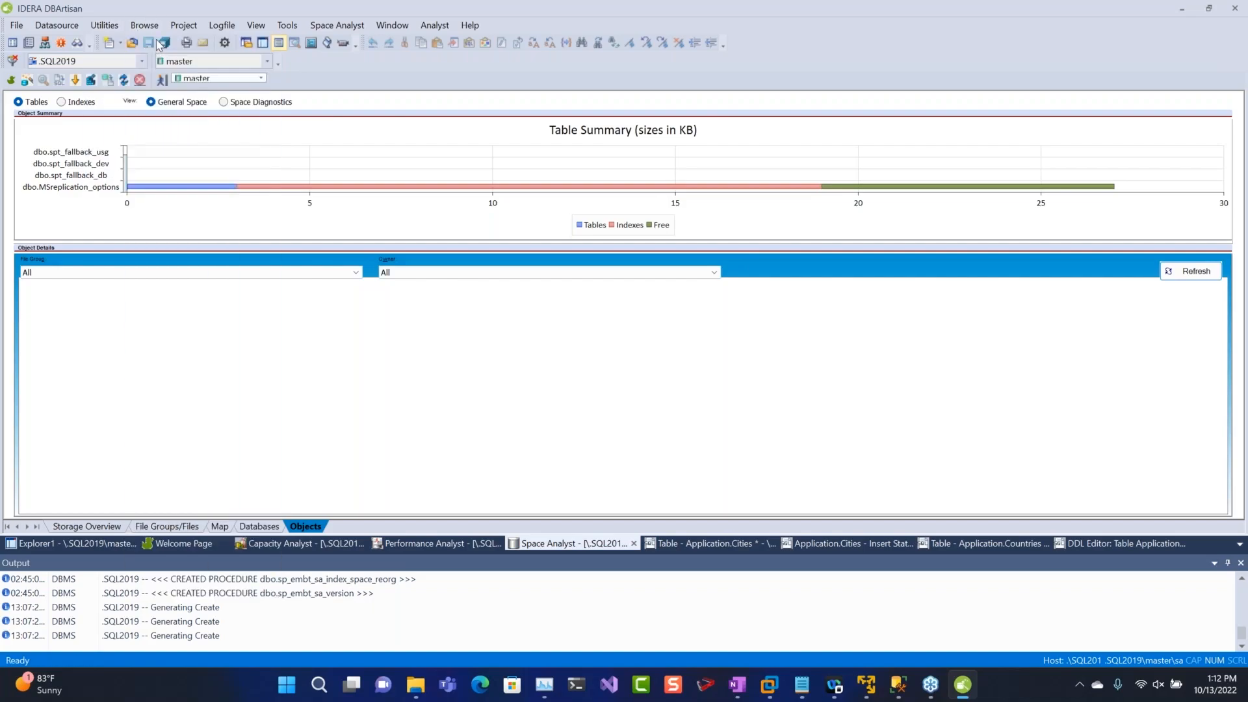
left_click(146, 25)
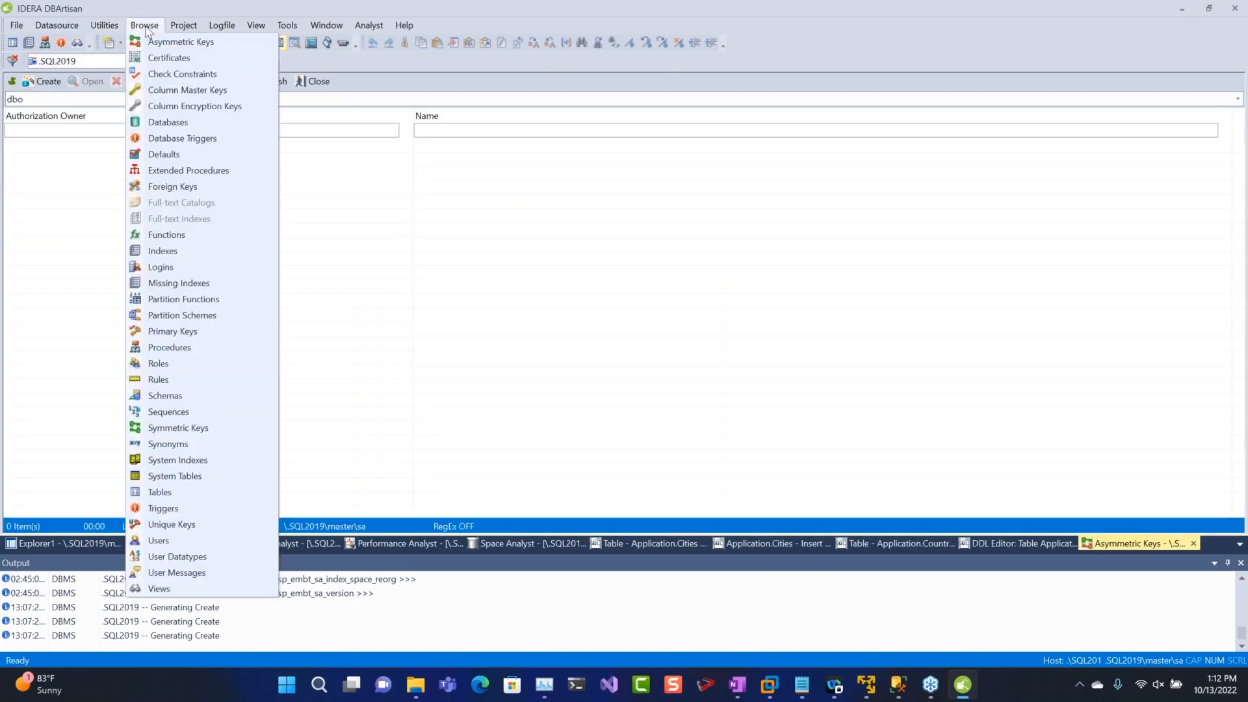
left_click(182, 103)
left_click(140, 25)
left_click(197, 254)
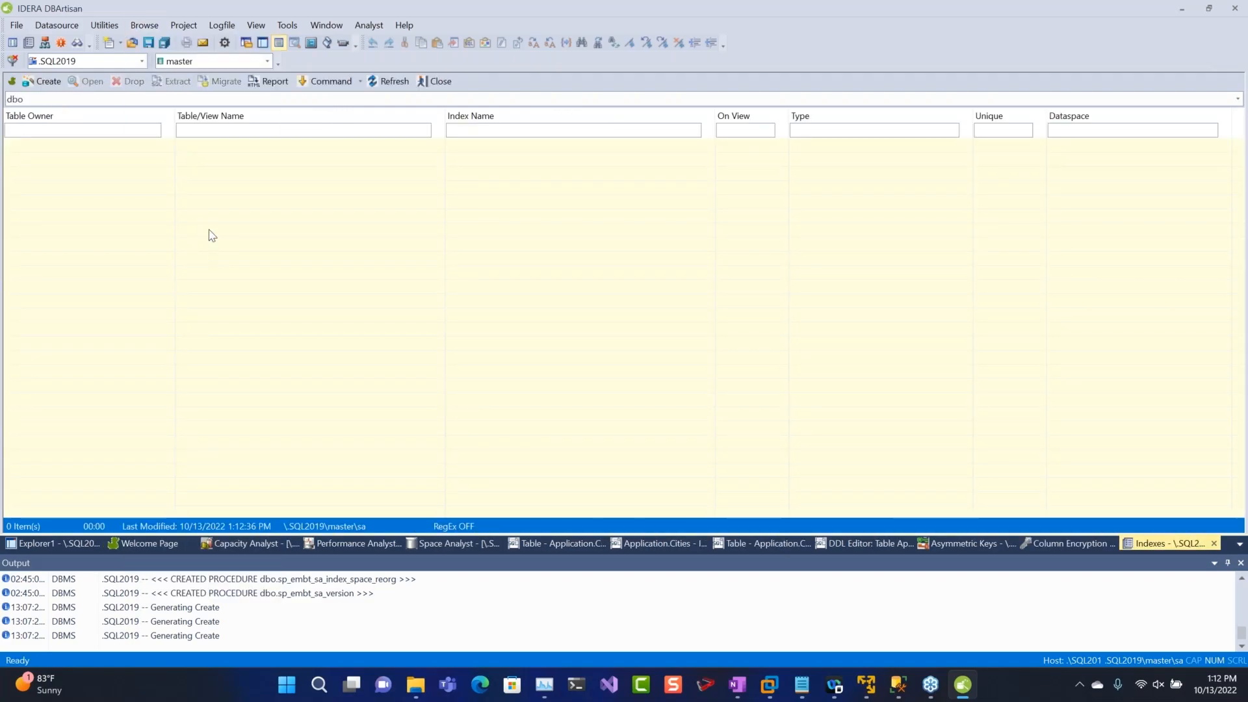
Show the Script Library, widen it, and open the Databases script from the Microsoft schema scripts.
left_click(170, 29)
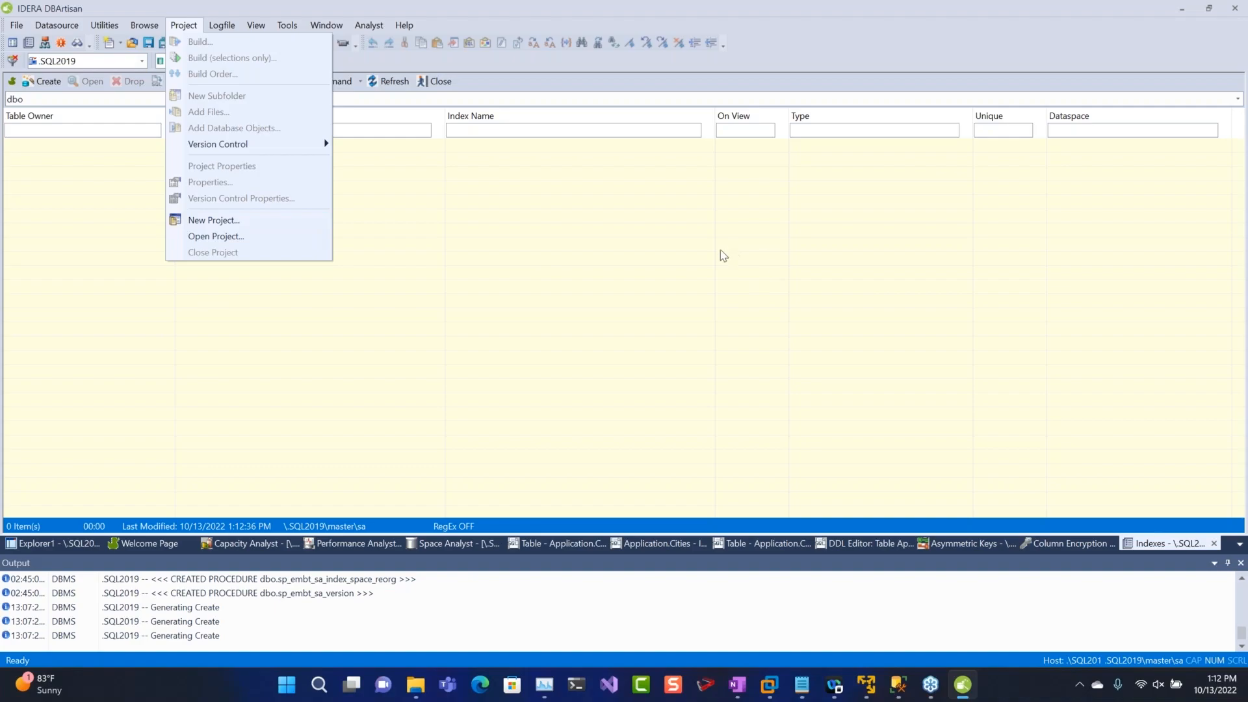
mouse_move(238, 29)
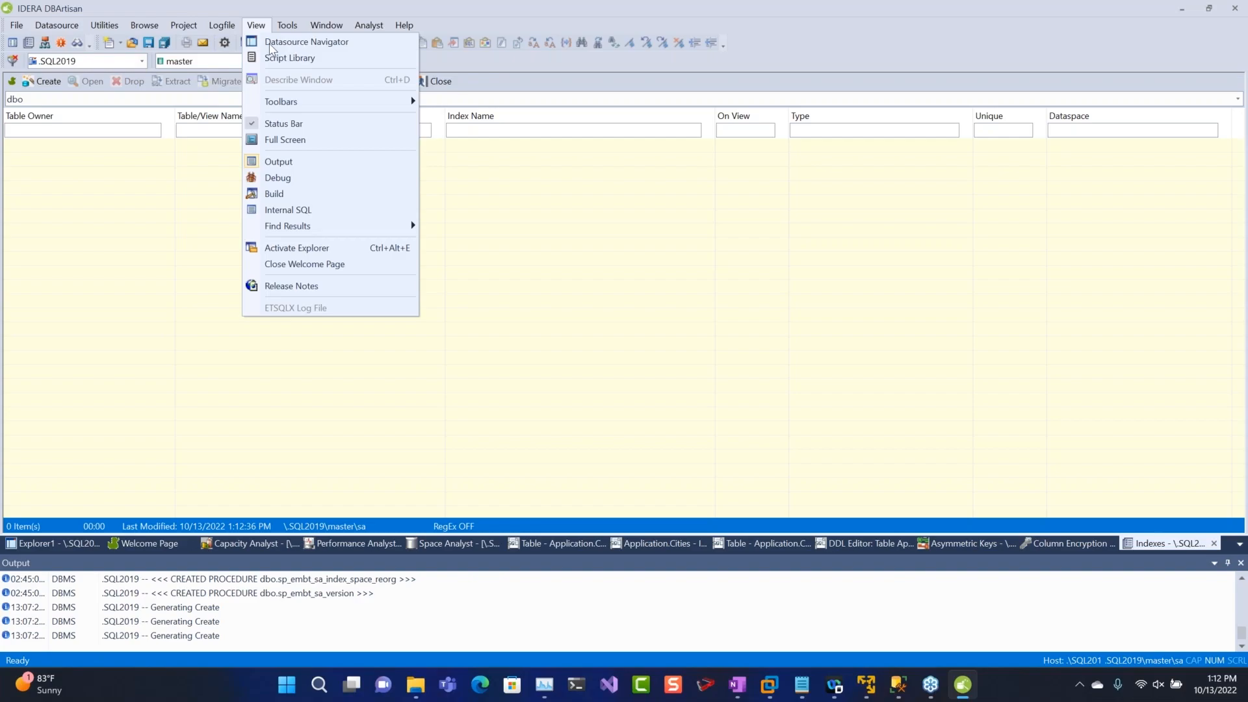
left_click(278, 58)
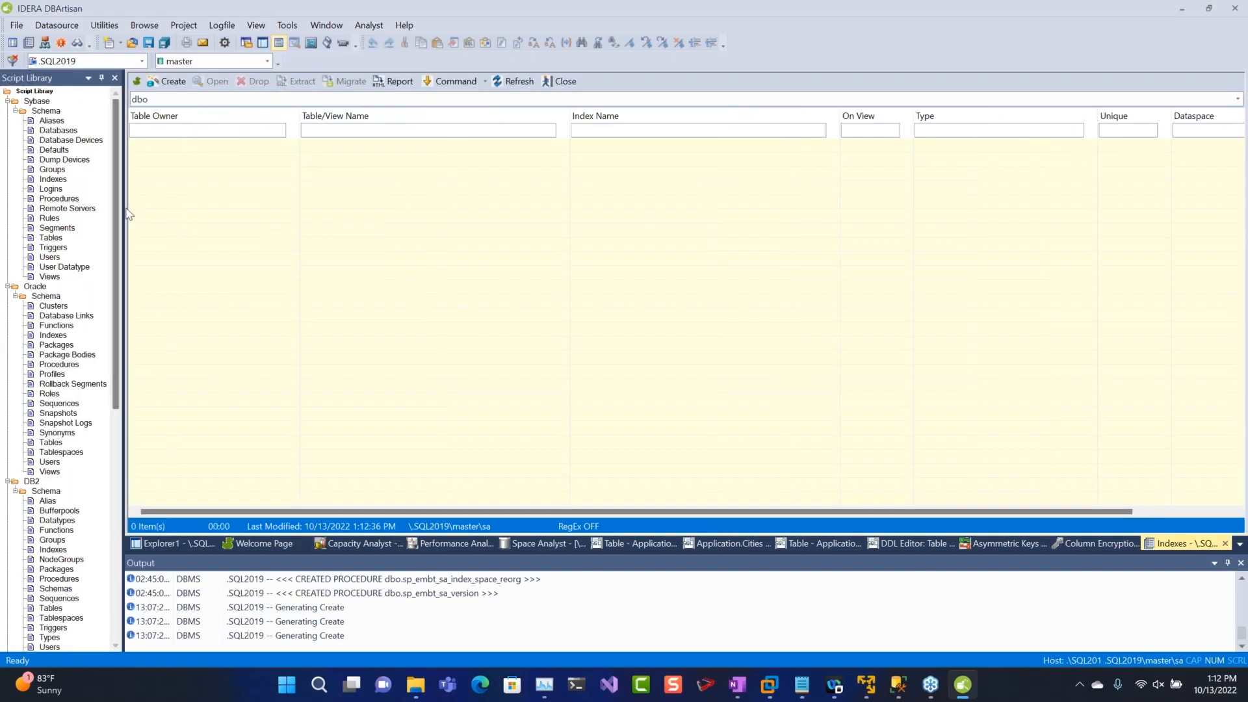
left_click_drag(123, 217, 309, 215)
scroll(150, 364, "down", 7)
scroll(52, 407, "down", 7)
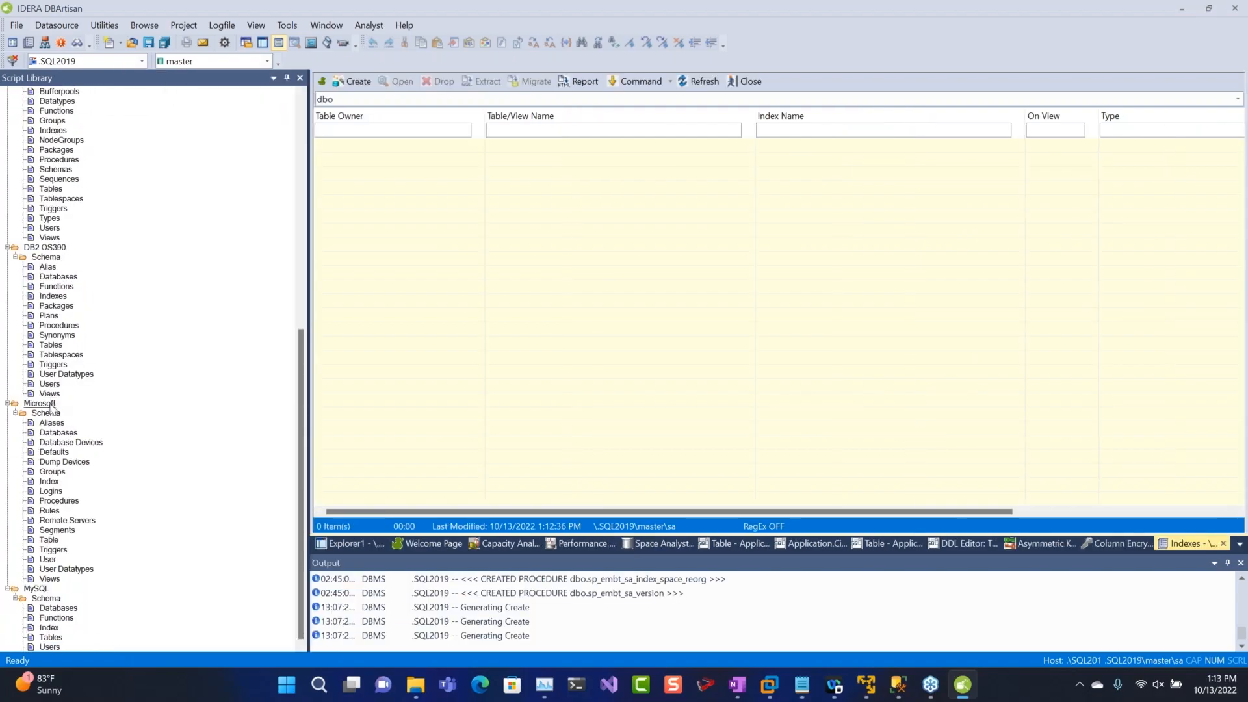
left_click(49, 432)
double_click(49, 433)
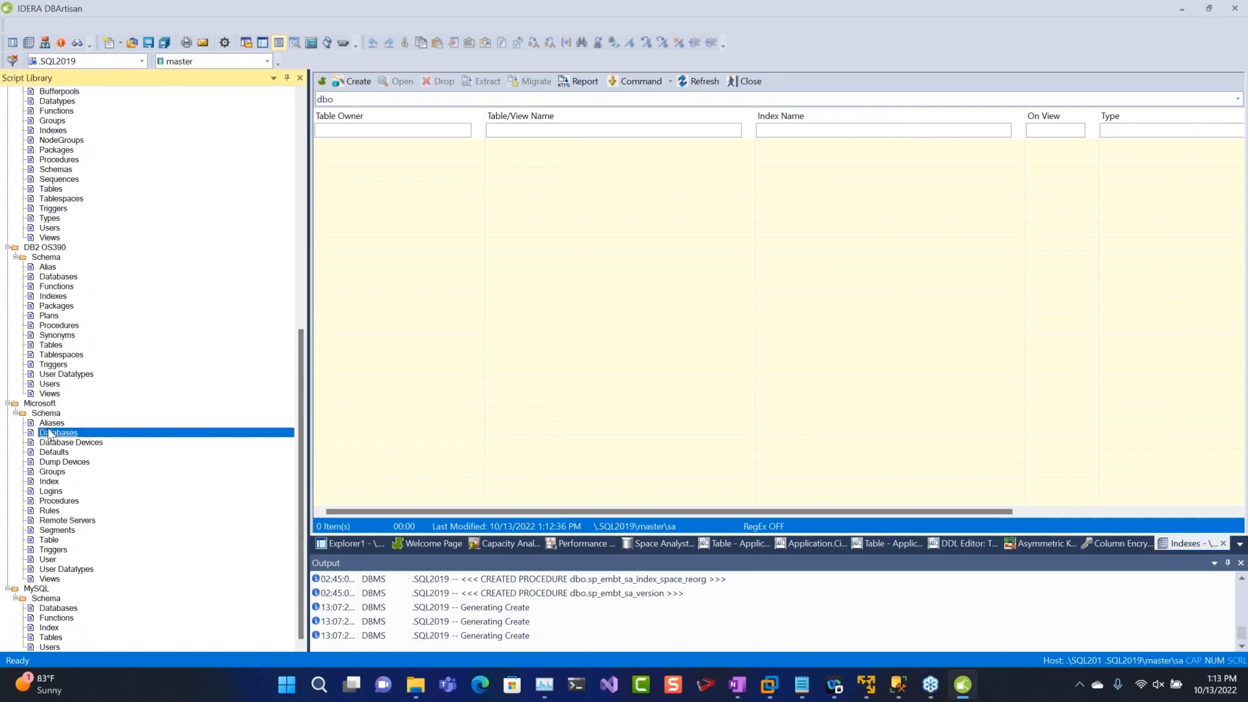
left_click(731, 280)
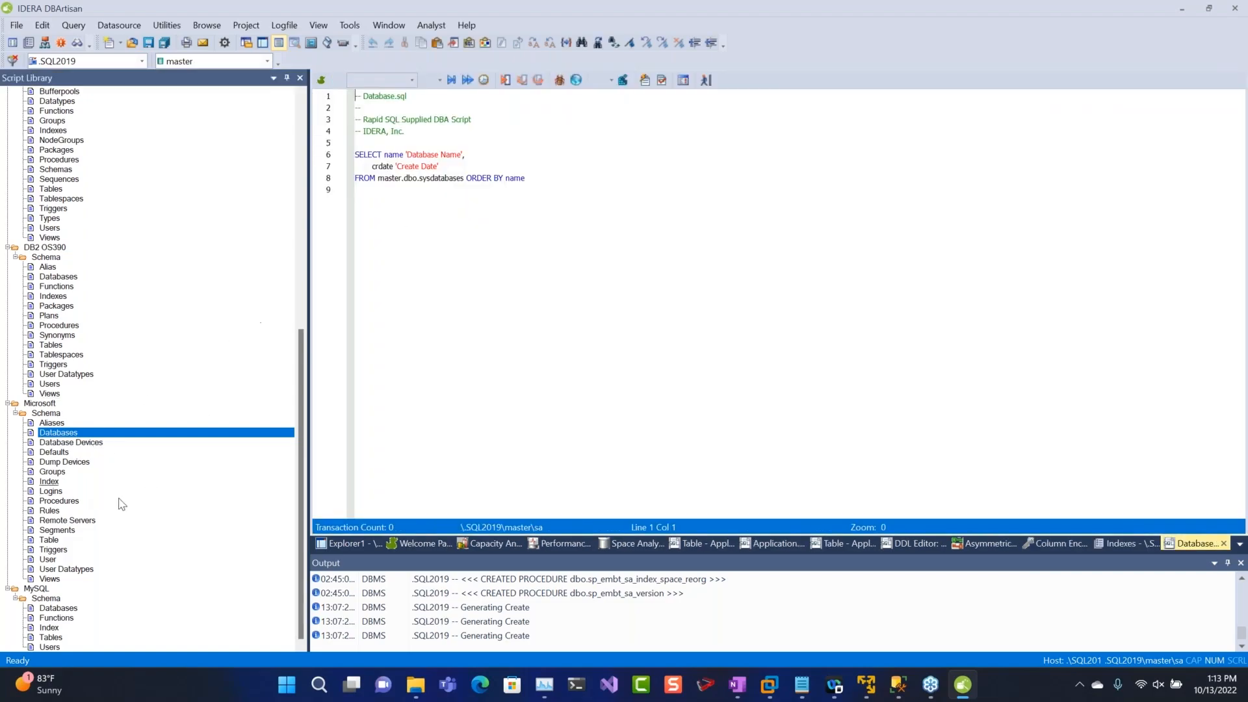
Execute the Logins script from the Microsoft schema scripts in the Script Library.
right_click(54, 490)
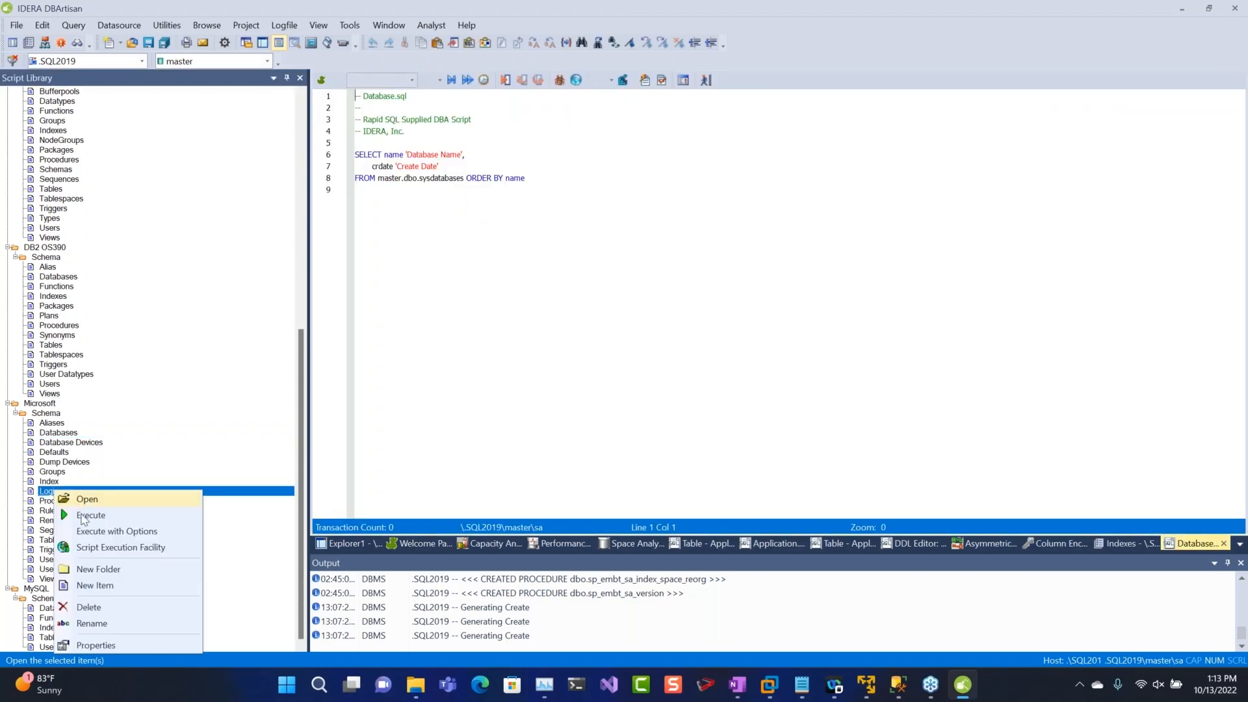
left_click(85, 515)
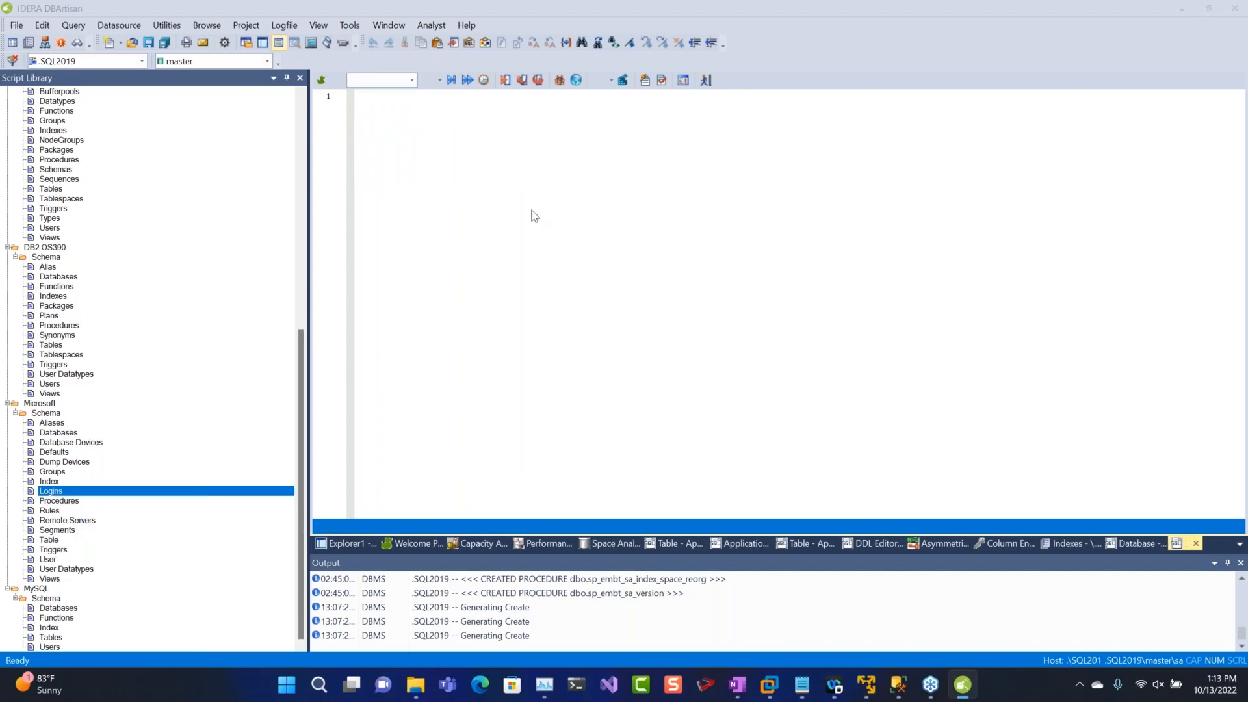
left_click(727, 300)
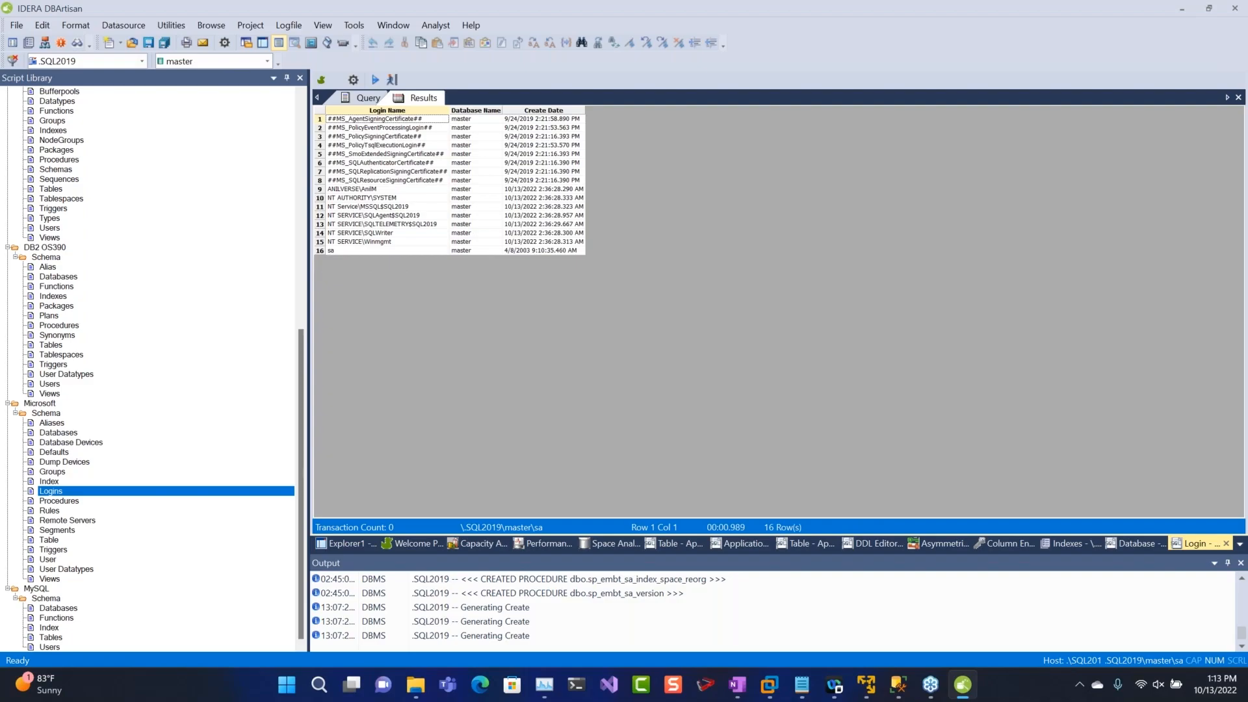
Start a database search and select the .SQL2019 datasource under MS SQL Servers to search.
left_click(394, 27)
left_click(352, 28)
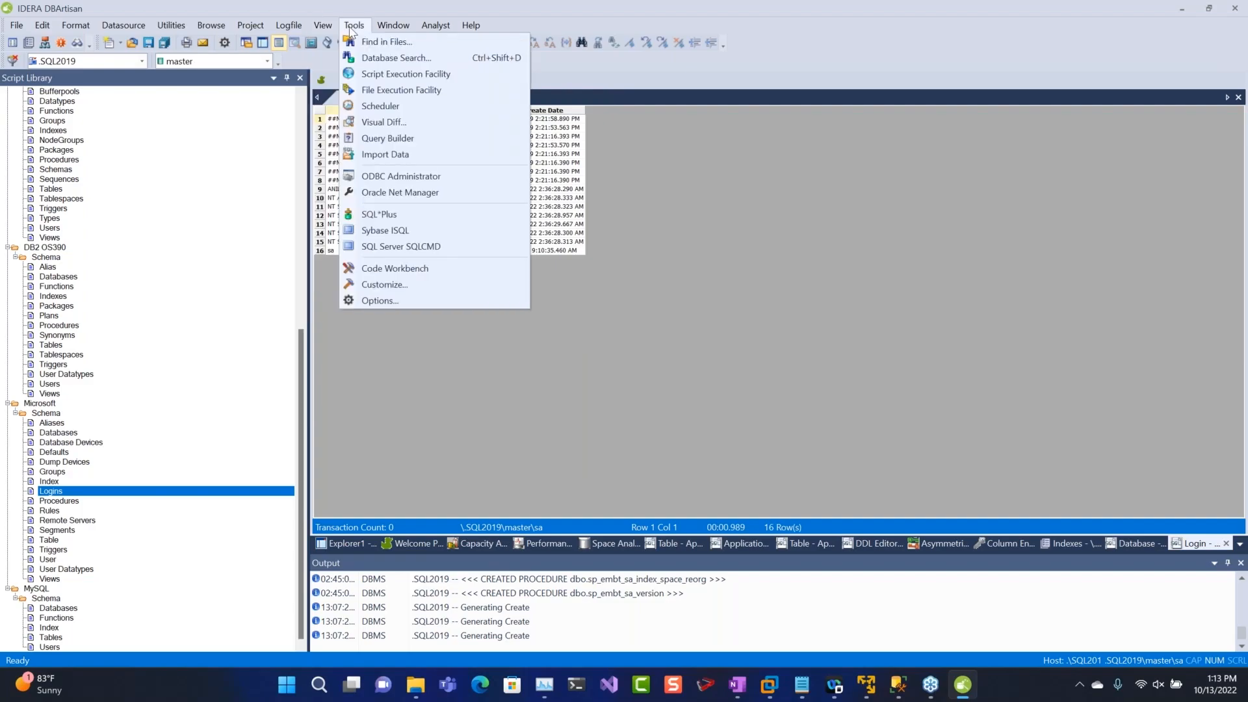
left_click(368, 59)
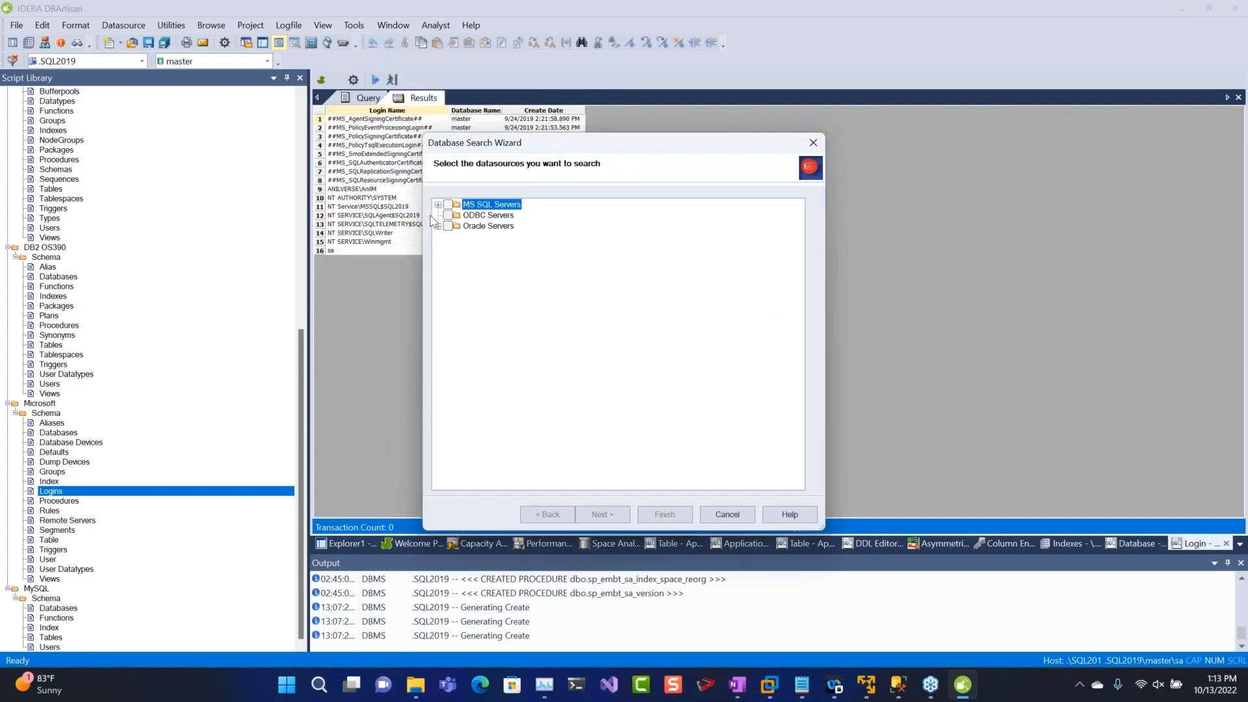
left_click(439, 205)
left_click(447, 215)
left_click(466, 226)
left_click(603, 514)
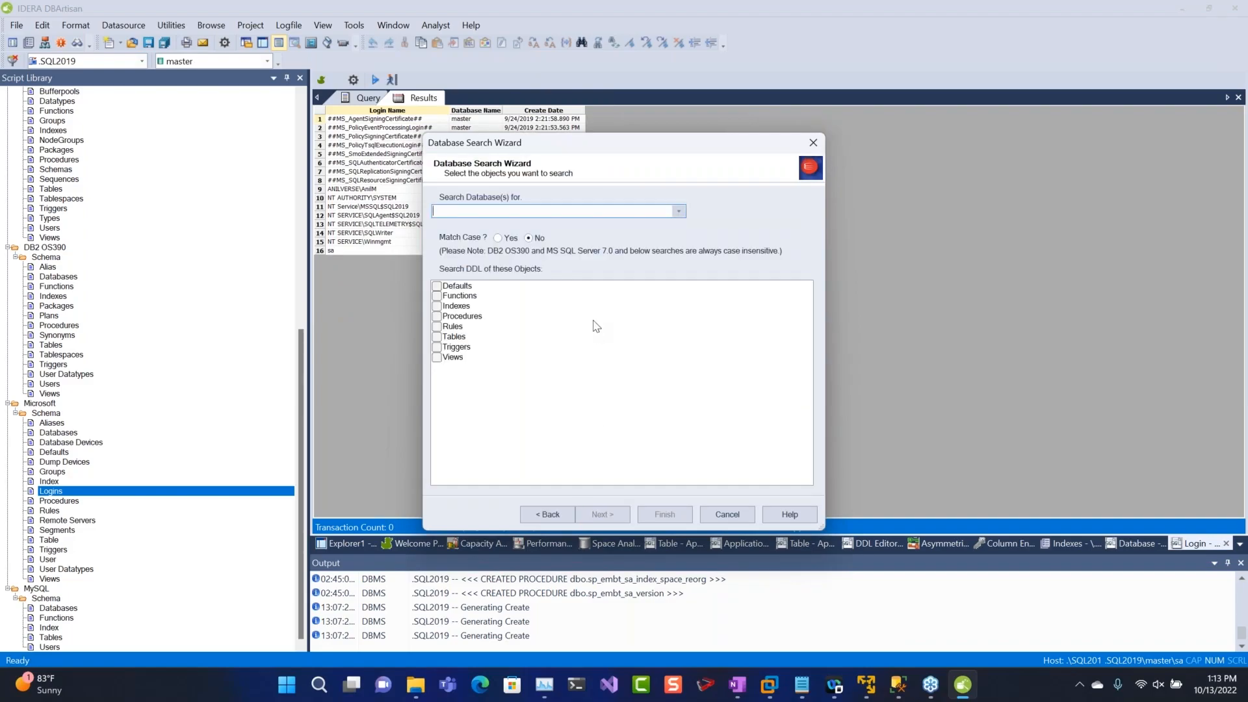
Search the DDL of tables only for customer-related text, and widen the tree of found objects.
left_click(438, 338)
left_click(504, 211)
type("cuys")
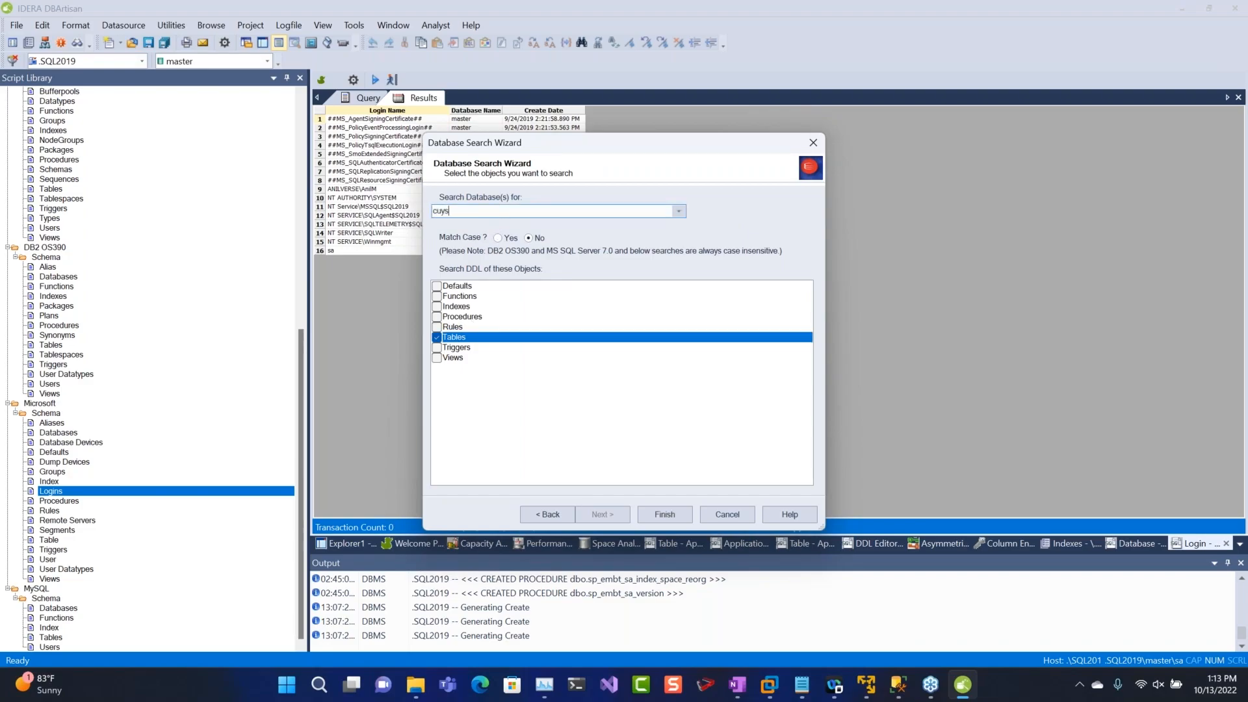
key("Return")
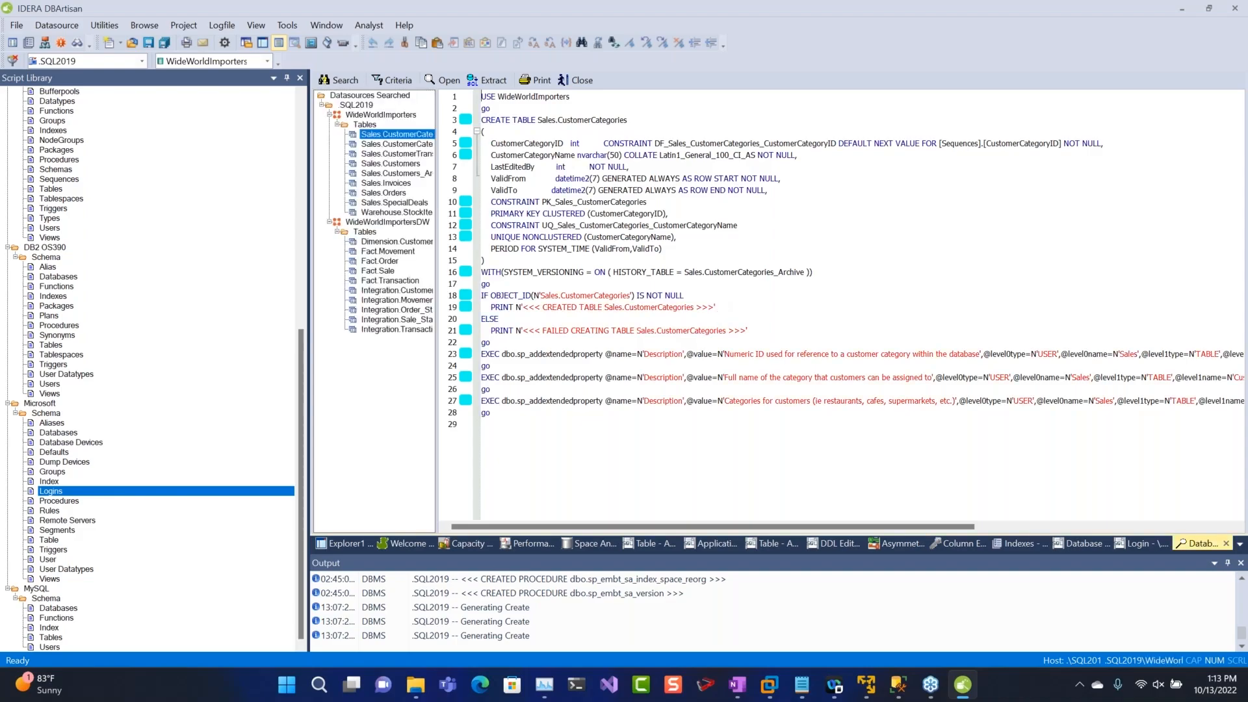
left_click_drag(437, 188, 554, 188)
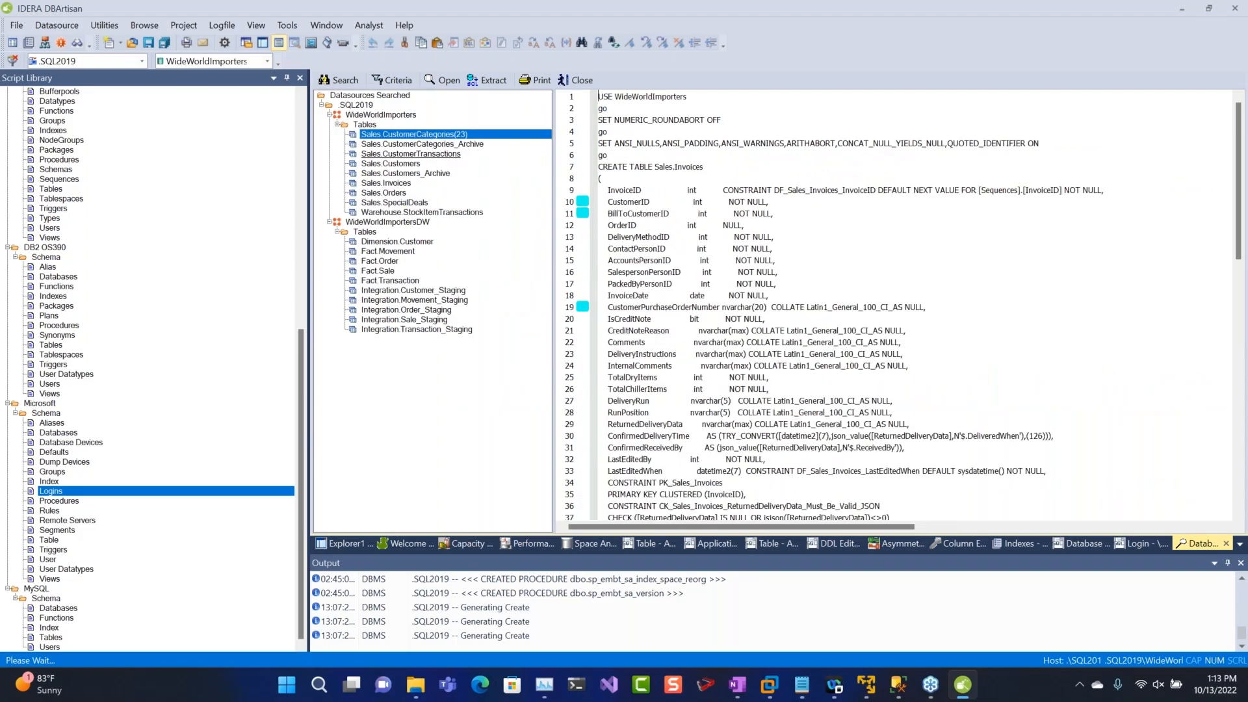
Open the DDL of the found Integration.Customer_Staging table from WideWorldImportersDW in an editor.
left_click(411, 291)
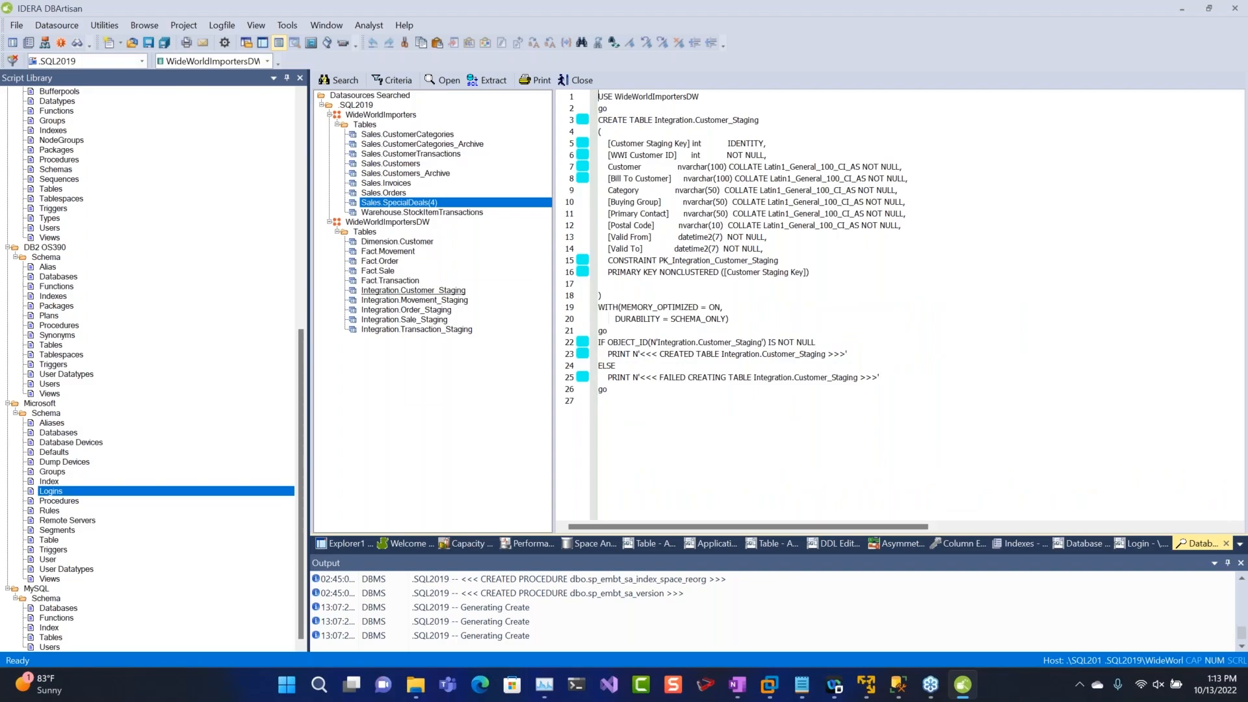
right_click(408, 290)
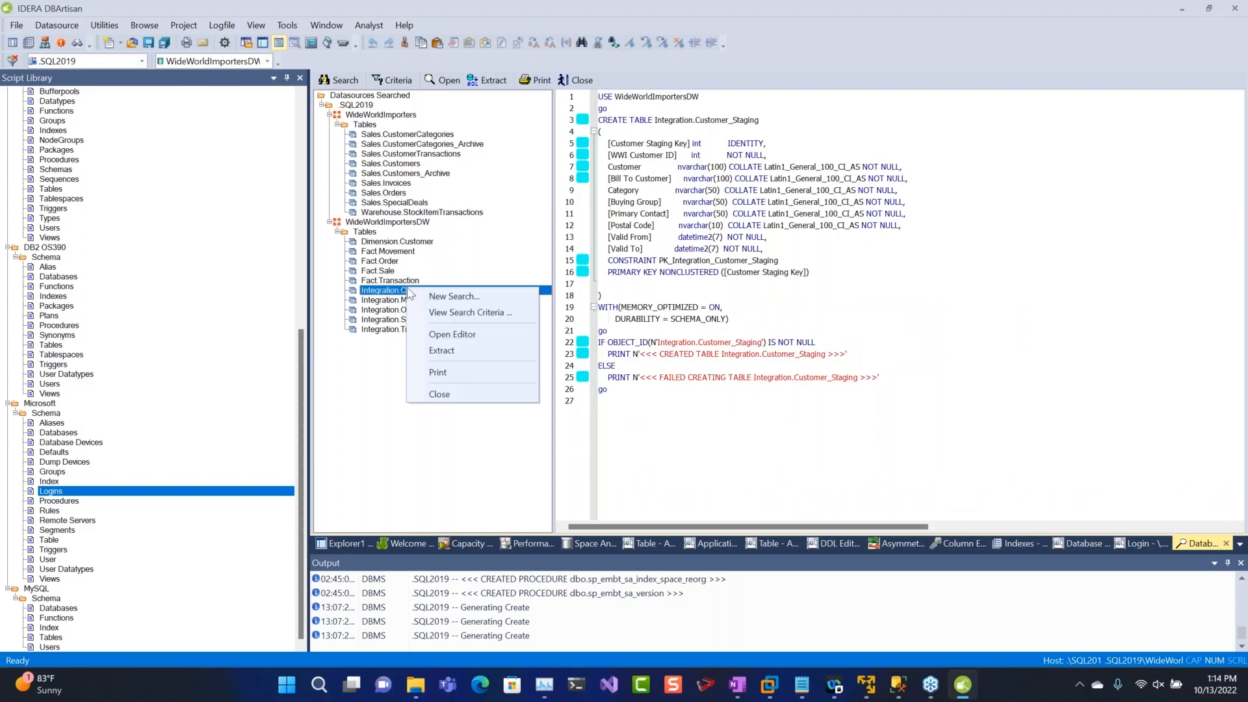
left_click(456, 335)
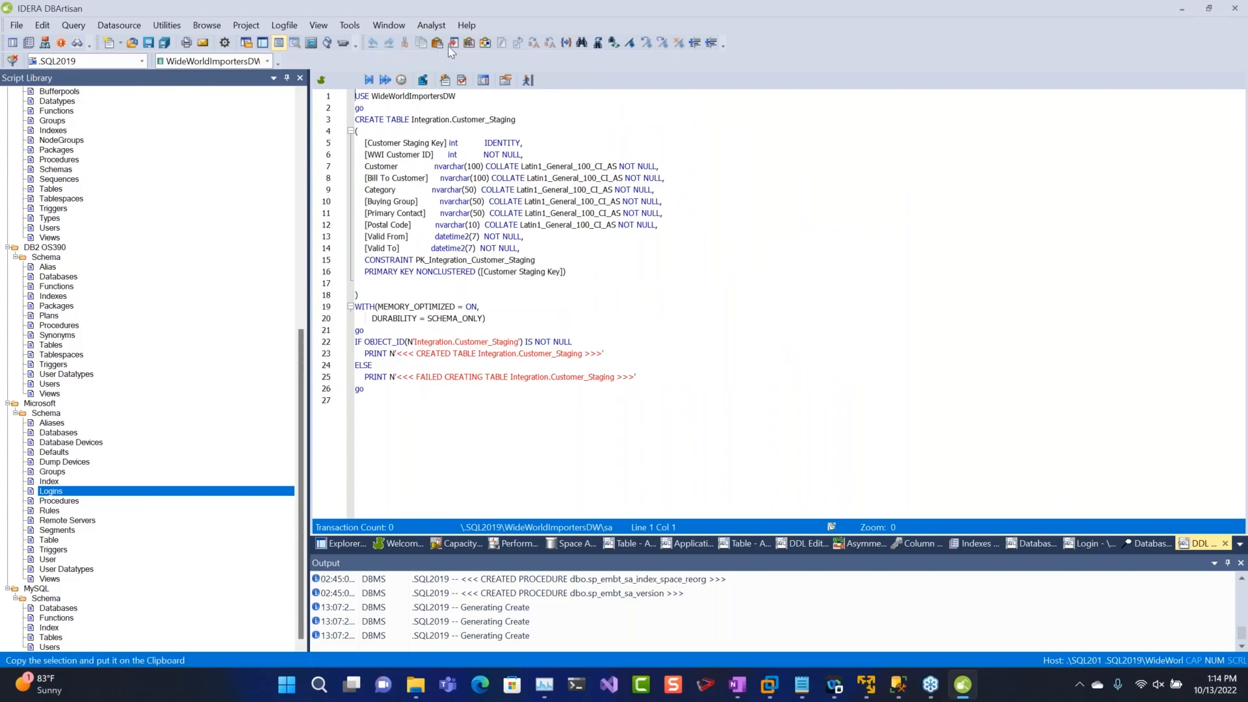
Start the Query Builder and add the Date, Employee and Payment Method dimension tables from WideWorldImportersDW.
left_click(375, 26)
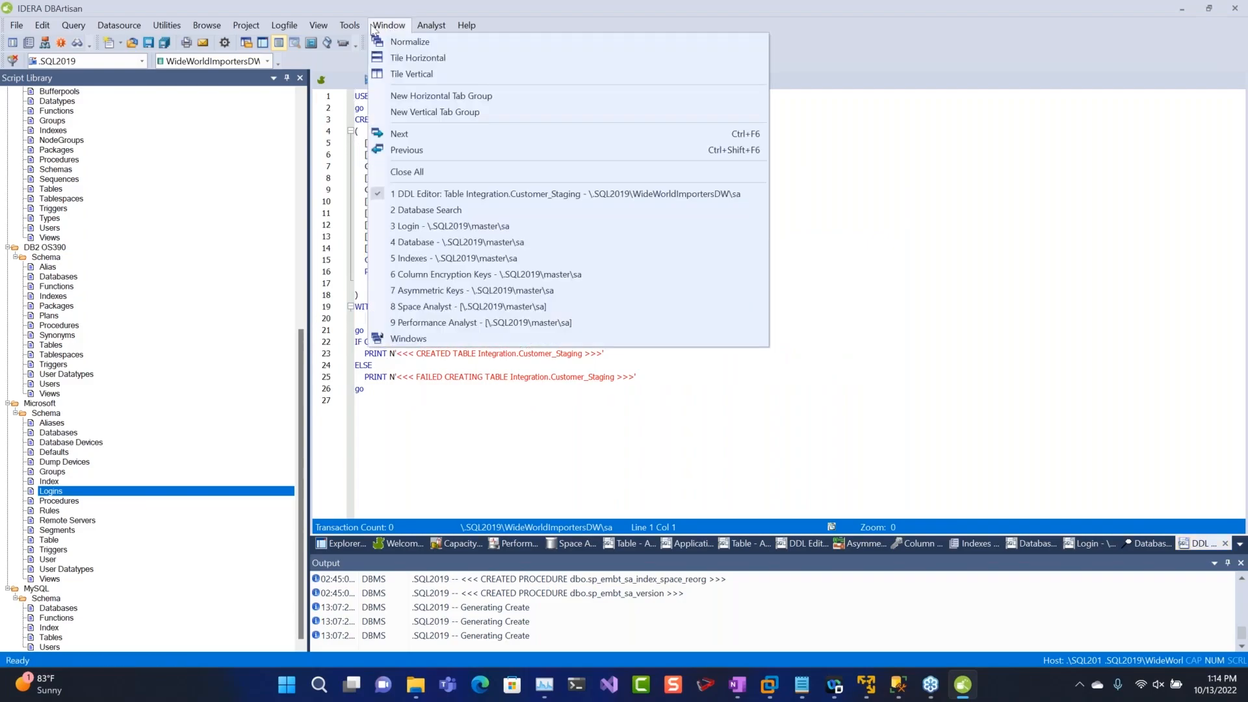
mouse_move(366, 27)
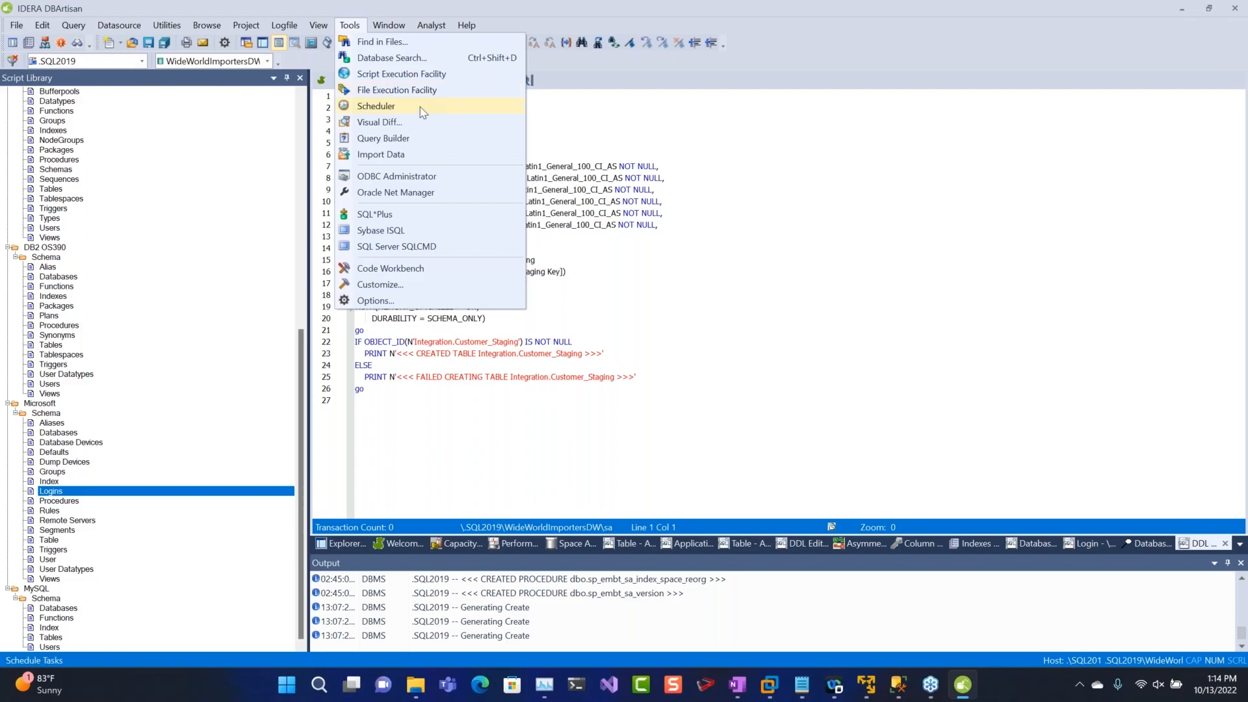
left_click(429, 140)
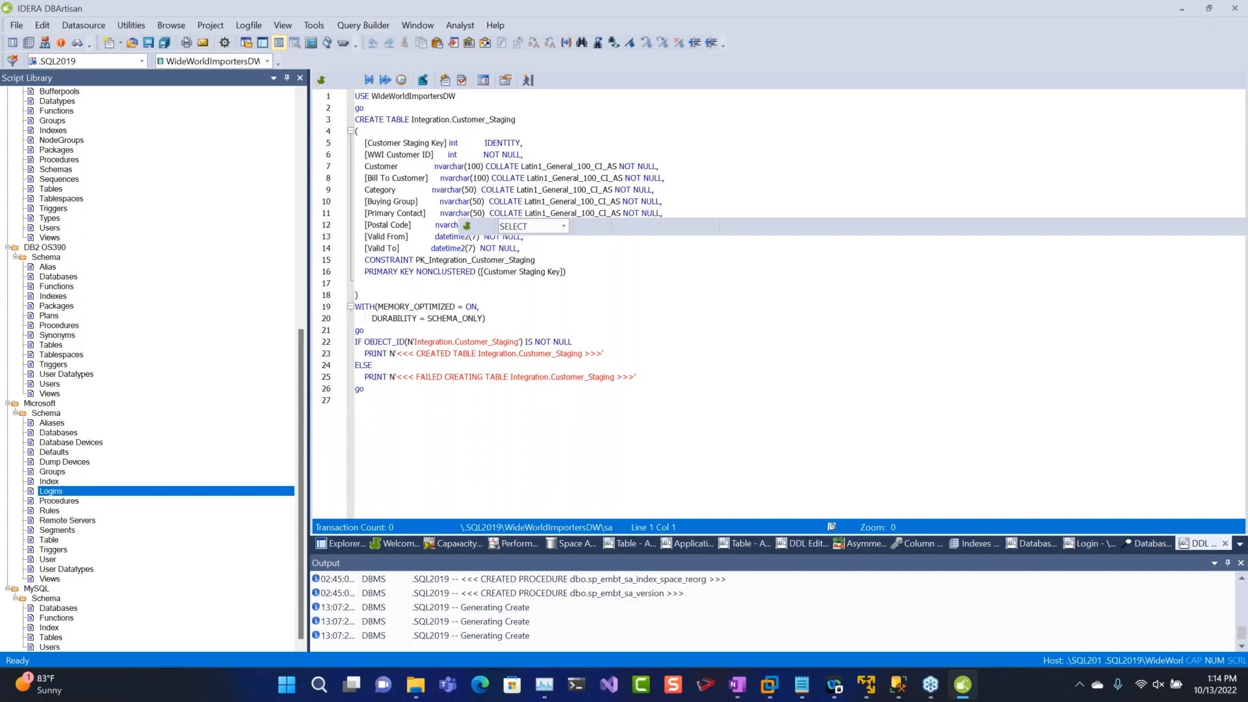
left_click(398, 216)
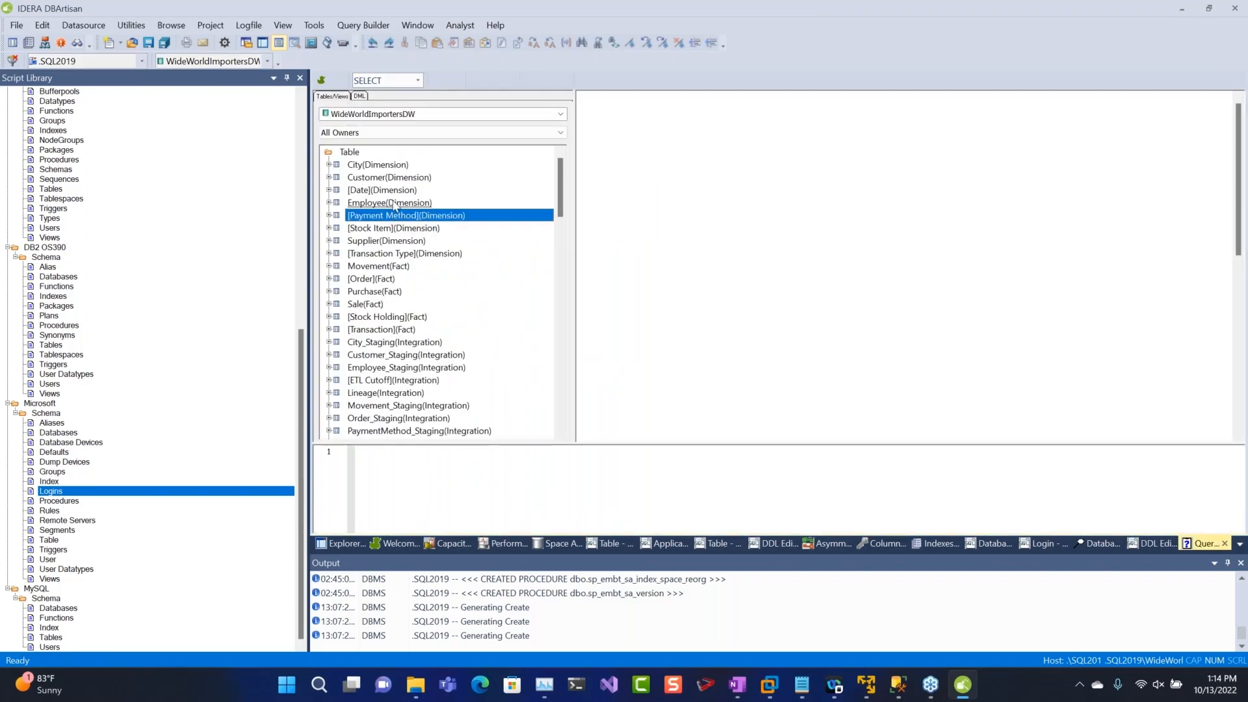
left_click(394, 190, "shift")
right_click(393, 194)
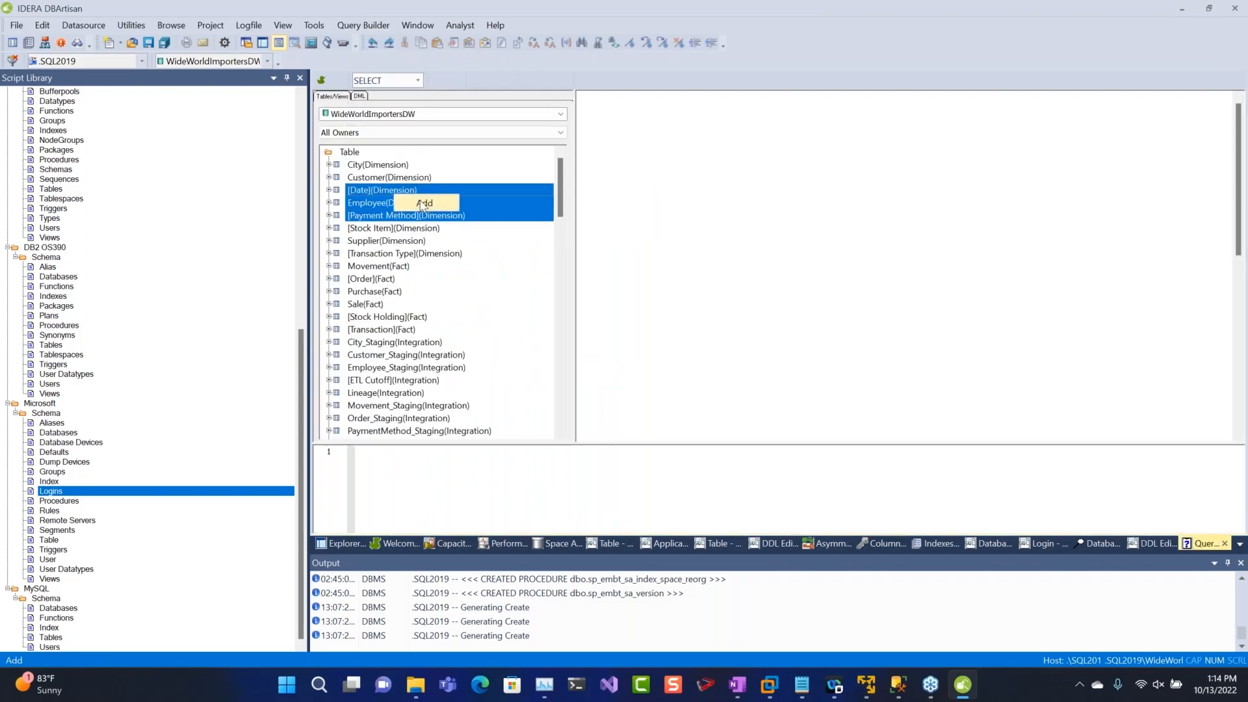
left_click(418, 203)
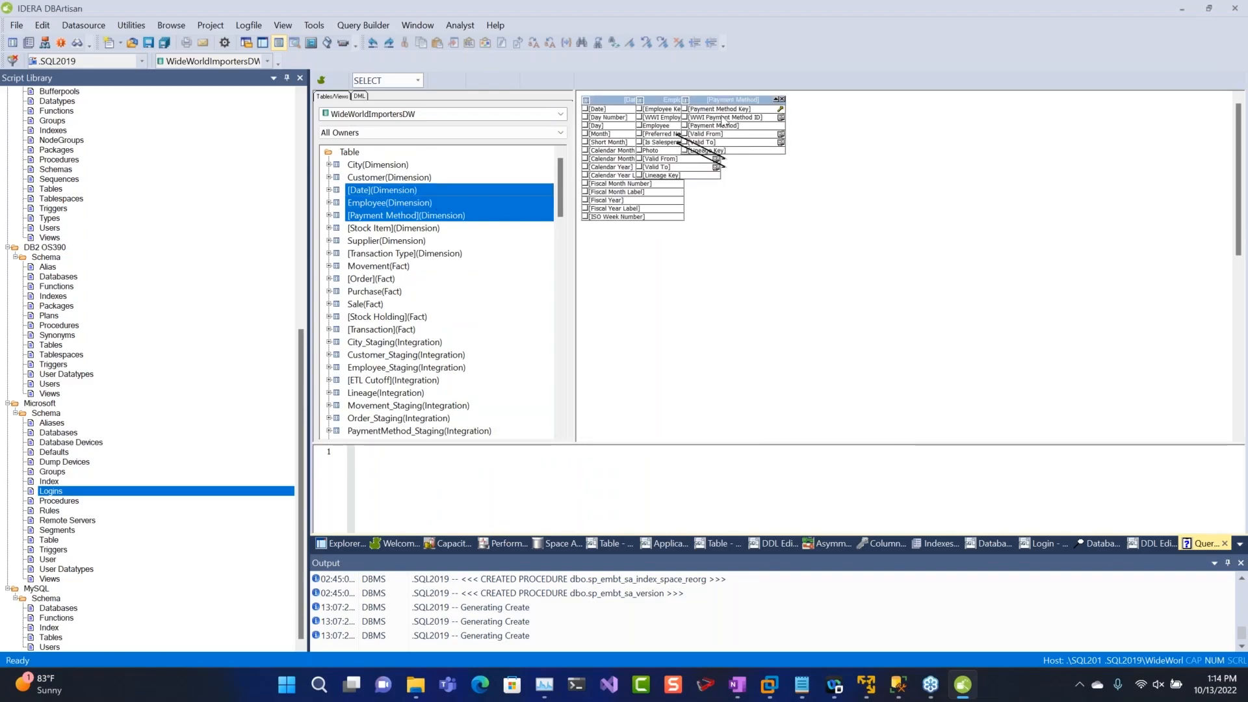
Spread out the overlapping tables and include Employee Key, Preferred Name, Is Salesperson and Valid From from the Employee table.
left_click_drag(706, 101, 827, 116)
left_click_drag(650, 99, 735, 243)
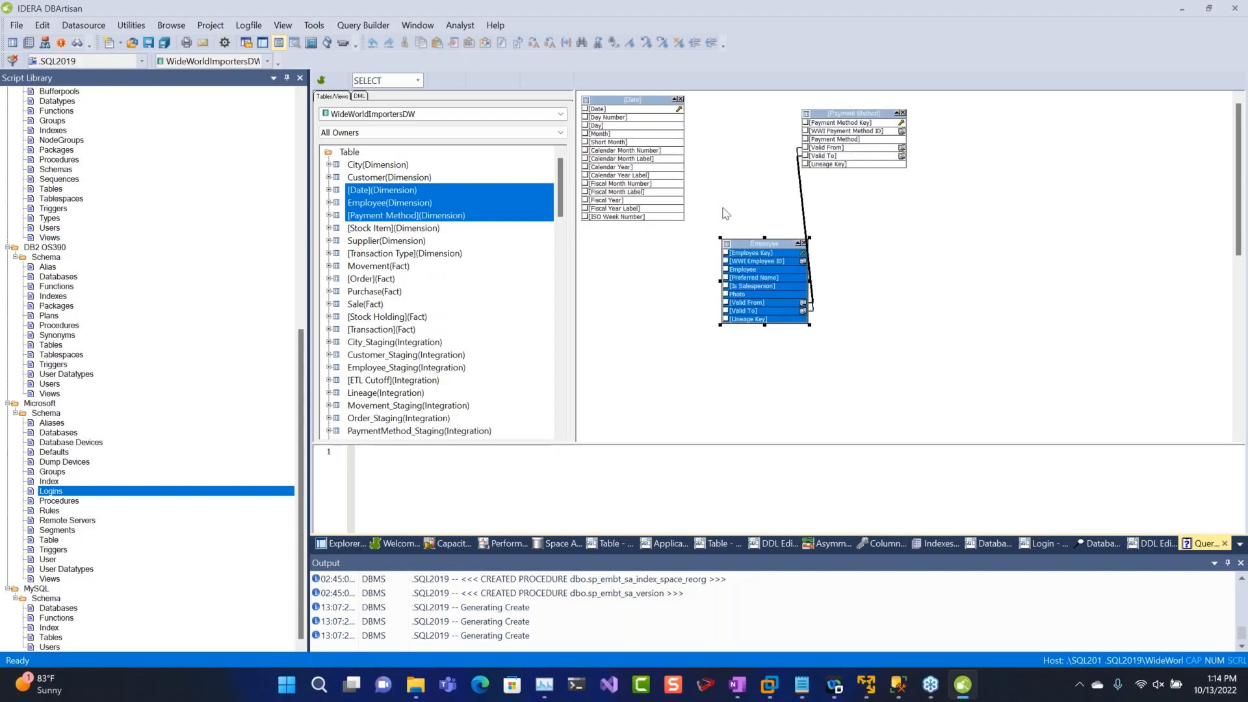
left_click(726, 252)
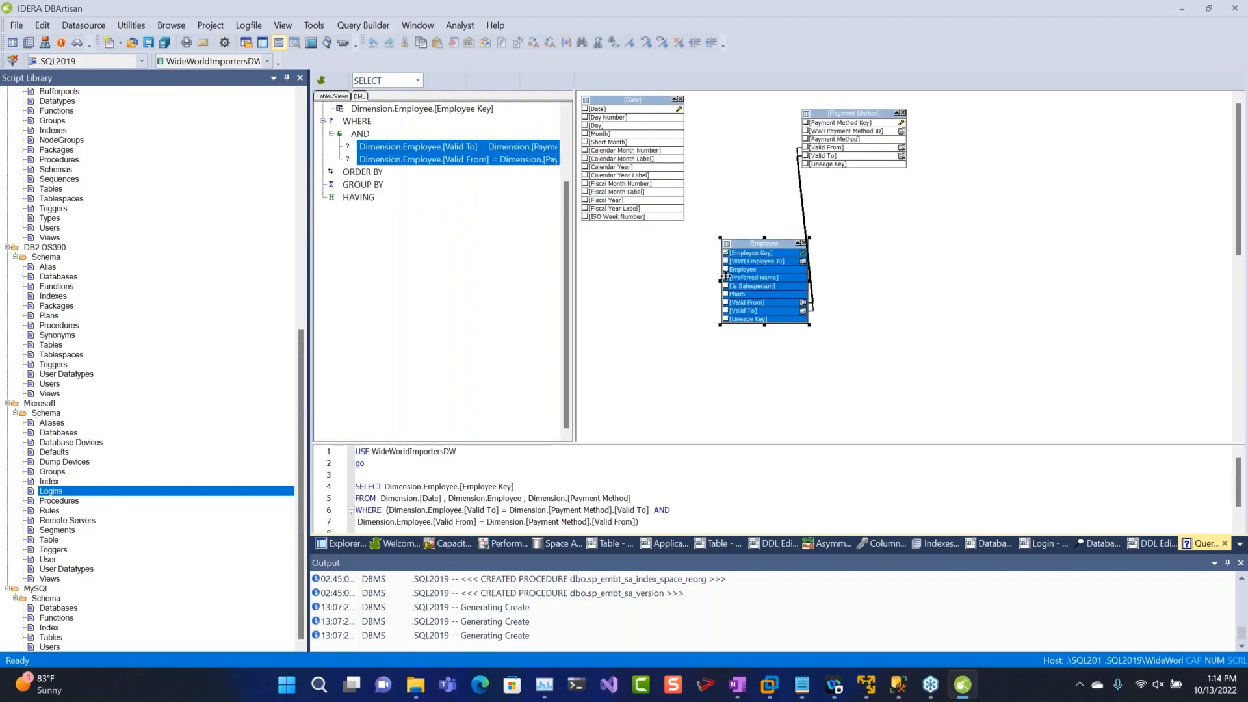
left_click(726, 277)
left_click(726, 286)
left_click(725, 302)
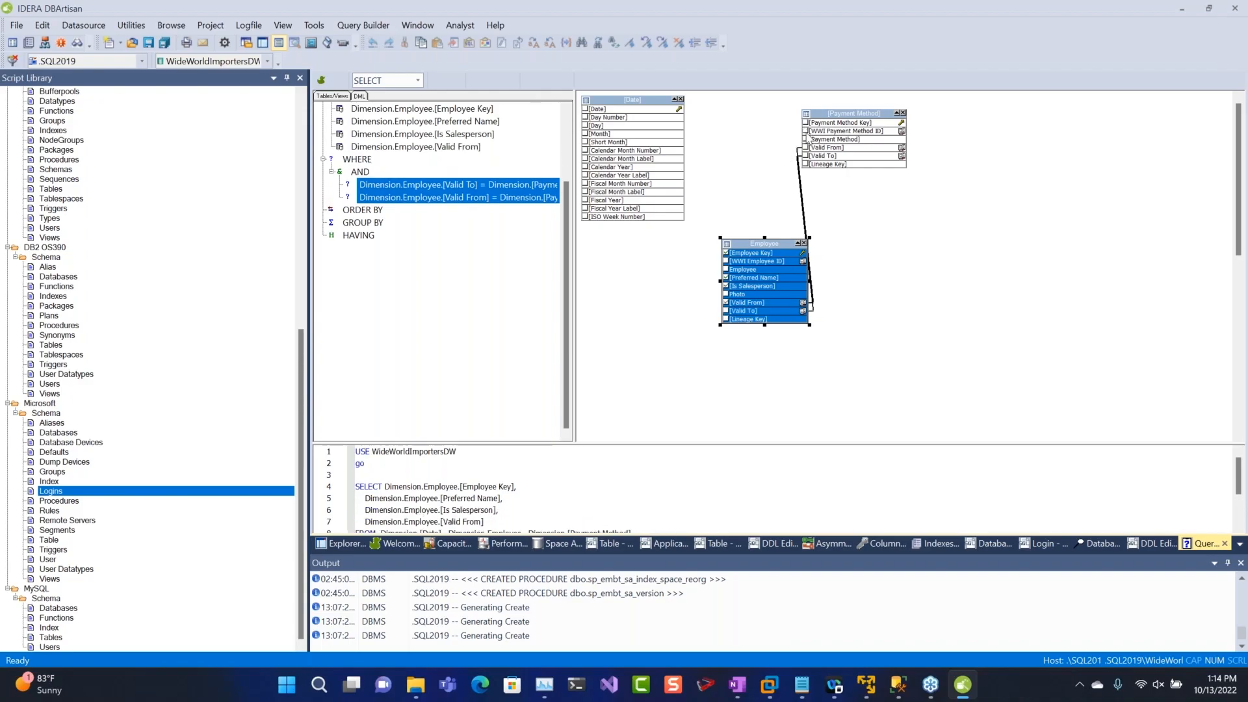
Include WWI Payment Method ID, Valid To and Valid From from Payment Method, plus Month and Calendar Month Label from Date.
left_click(805, 131)
left_click(806, 157)
left_click(805, 150)
left_click(585, 133)
left_click(585, 158)
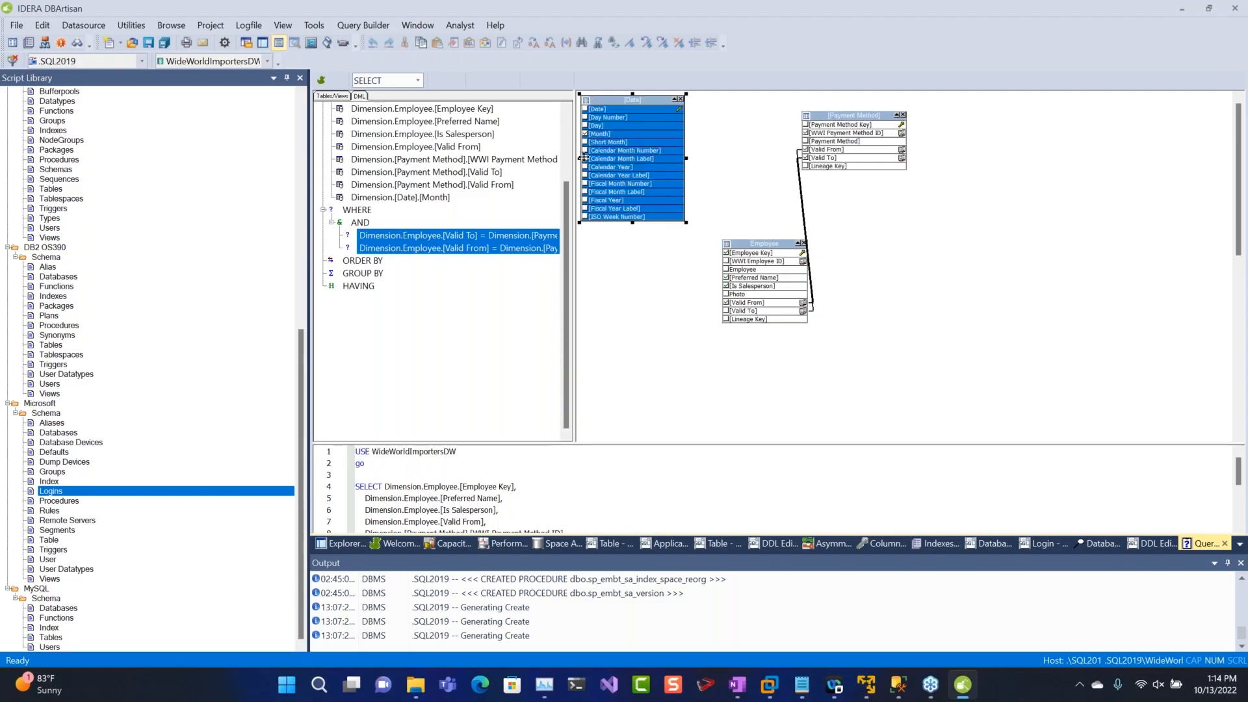
Enlarge the generated SQL area and copy its whole SELECT statement into a new SQL editor.
left_click_drag(553, 445, 536, 286)
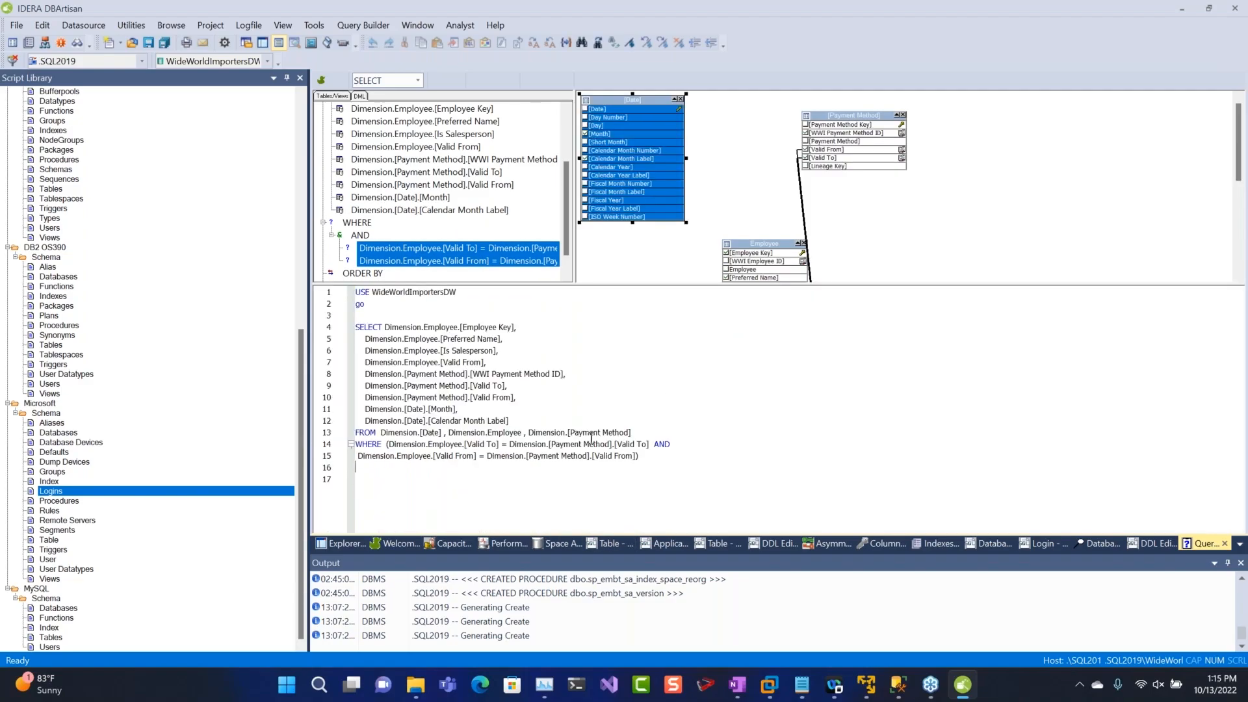
left_click_drag(643, 457, 236, 323)
right_click(388, 341)
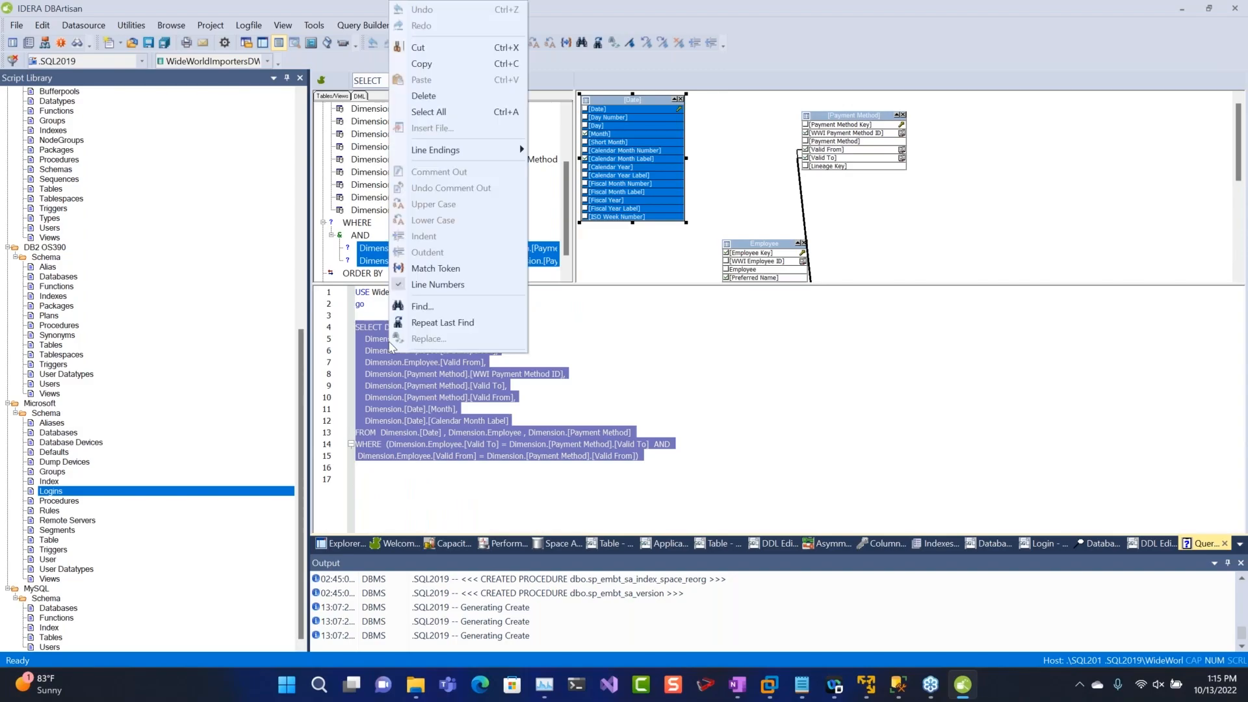
left_click(421, 63)
left_click(110, 45)
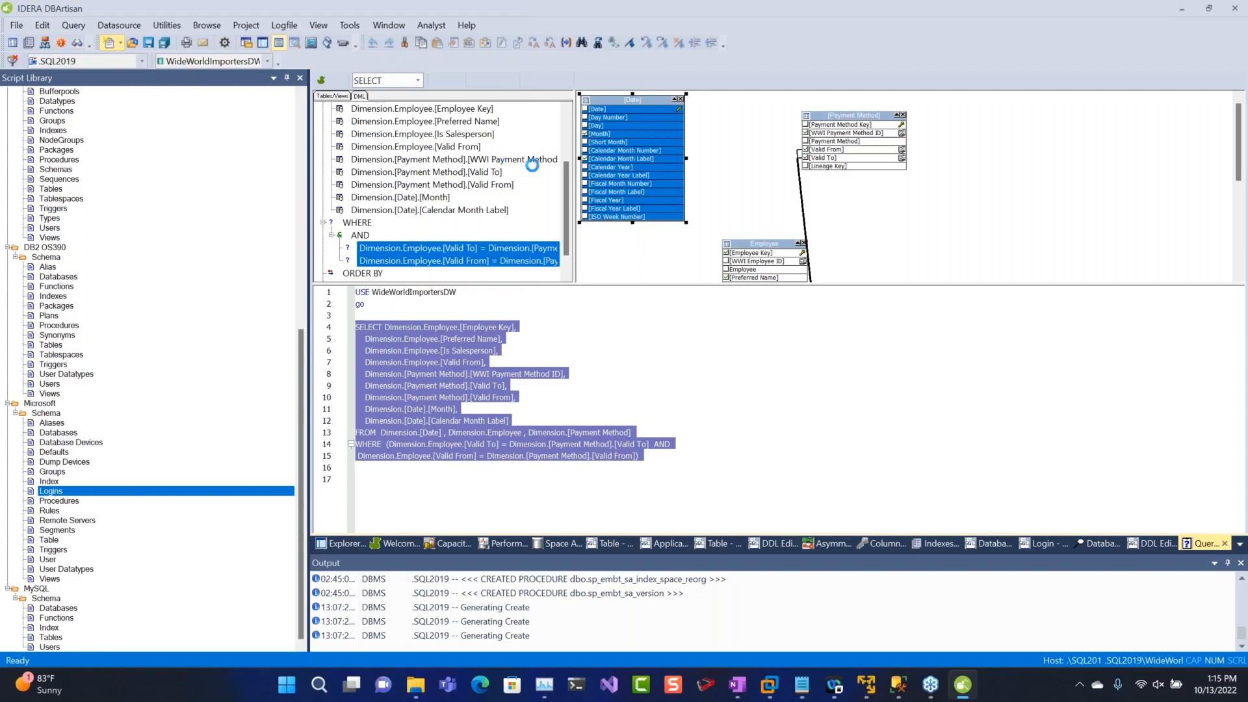
right_click(532, 167)
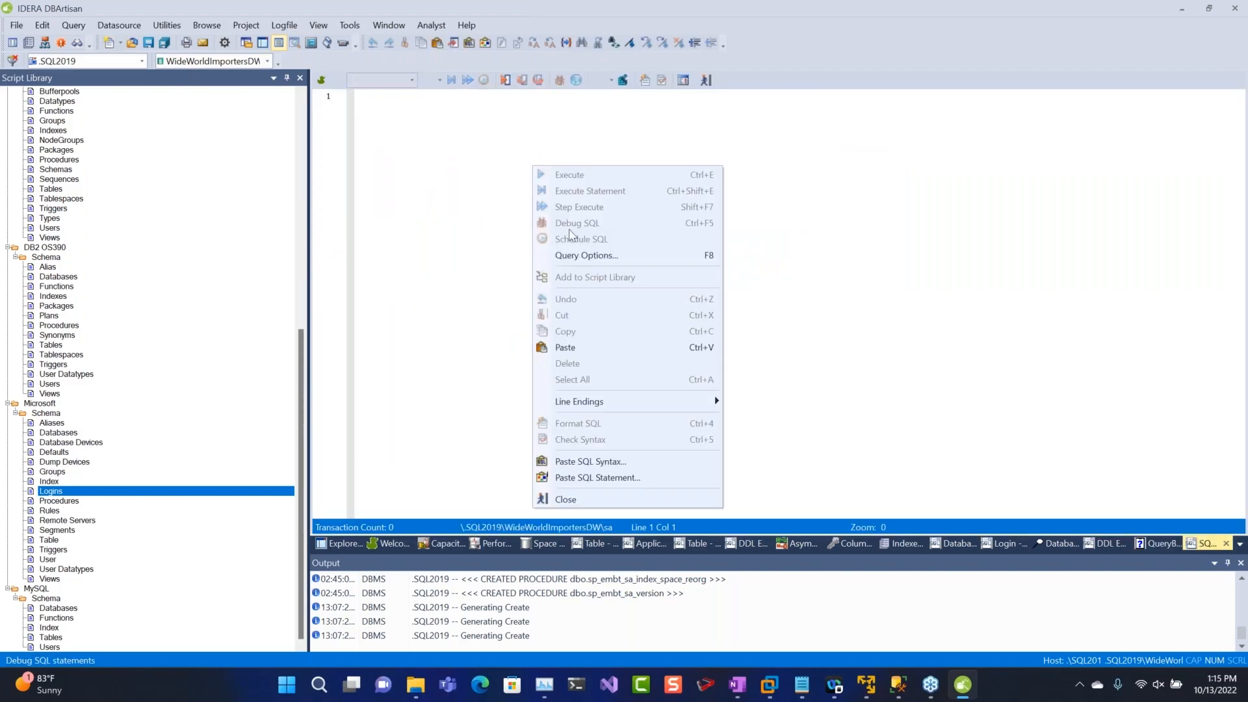
left_click(577, 349)
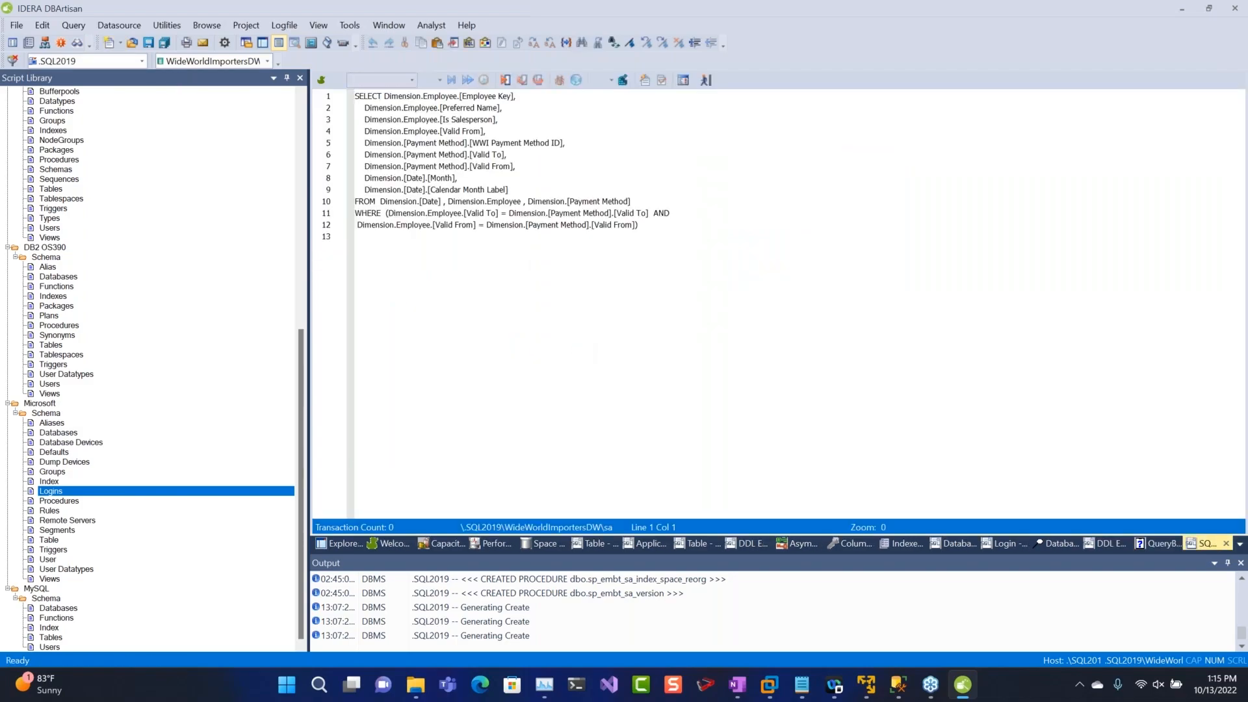
Execute the pasted SELECT query, view its results, and return to the query text.
left_click(424, 83)
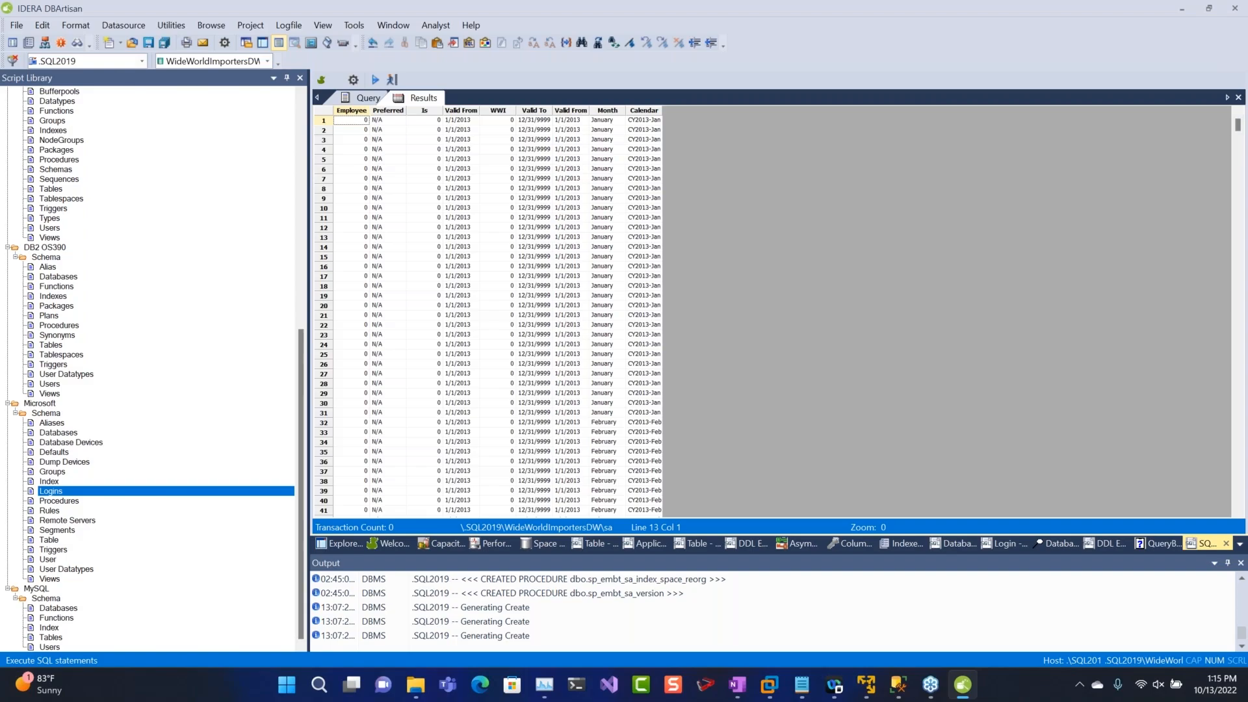
left_click(364, 97)
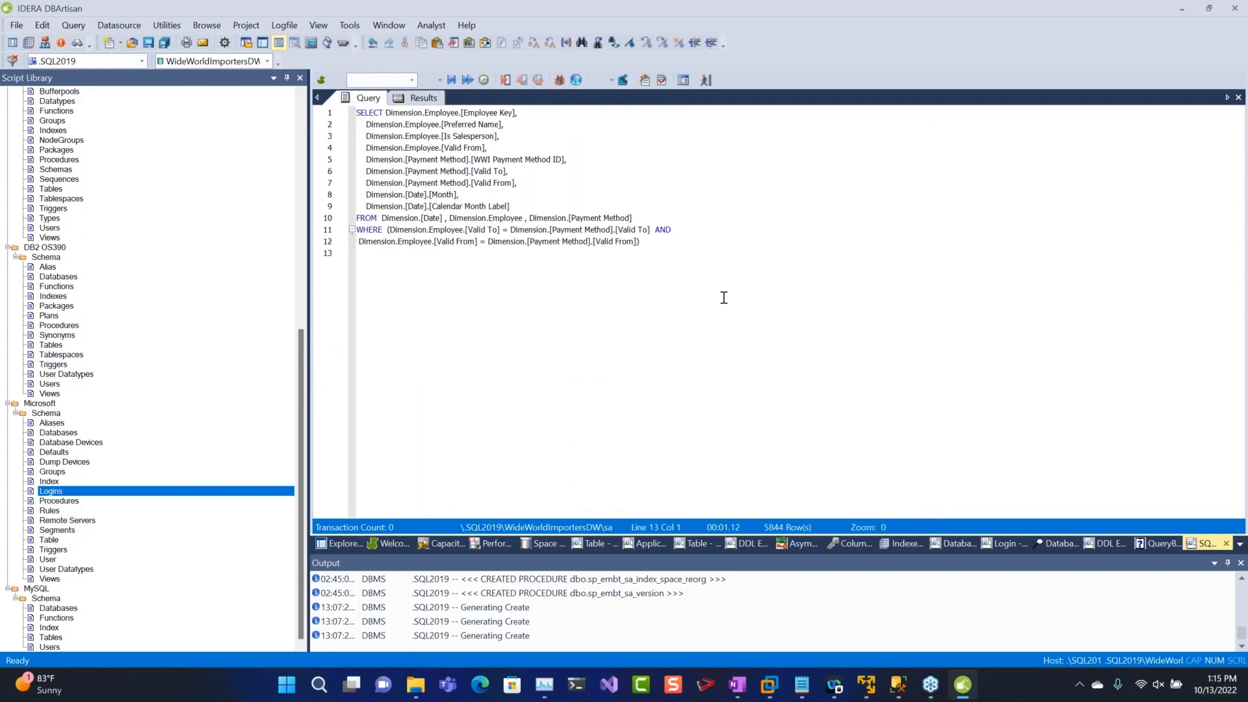
left_click_drag(683, 292, 331, 107)
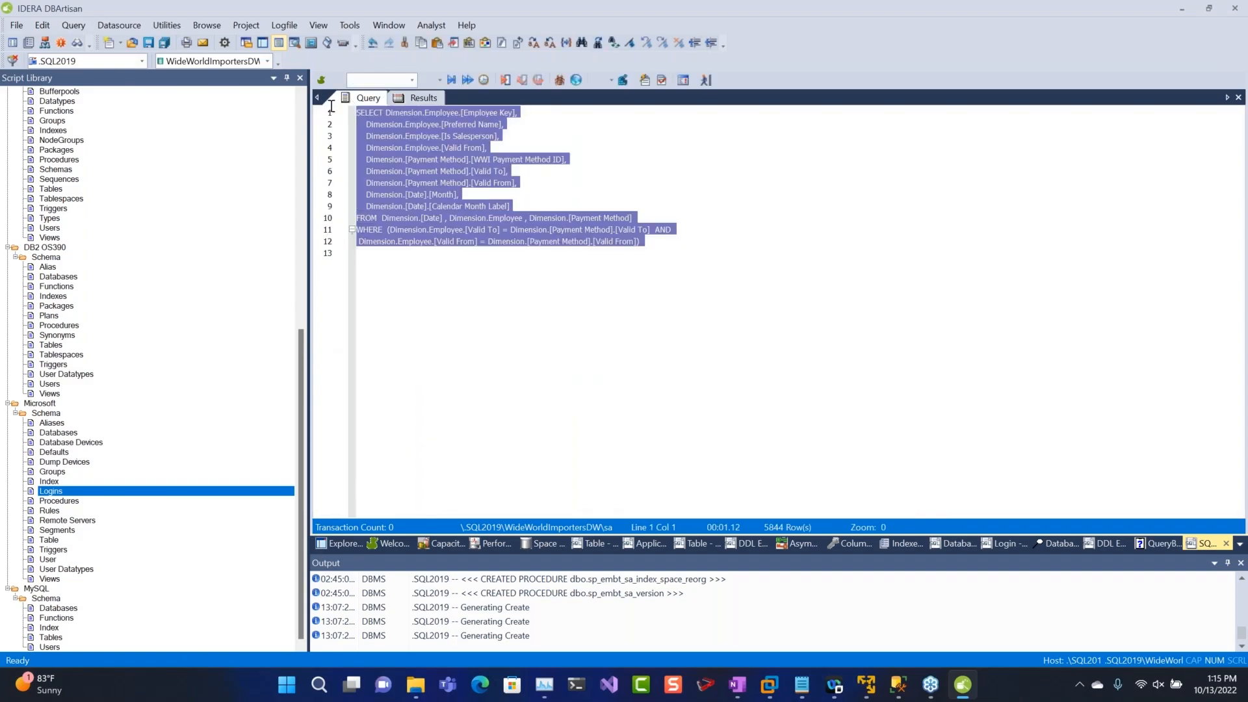
left_click(482, 389)
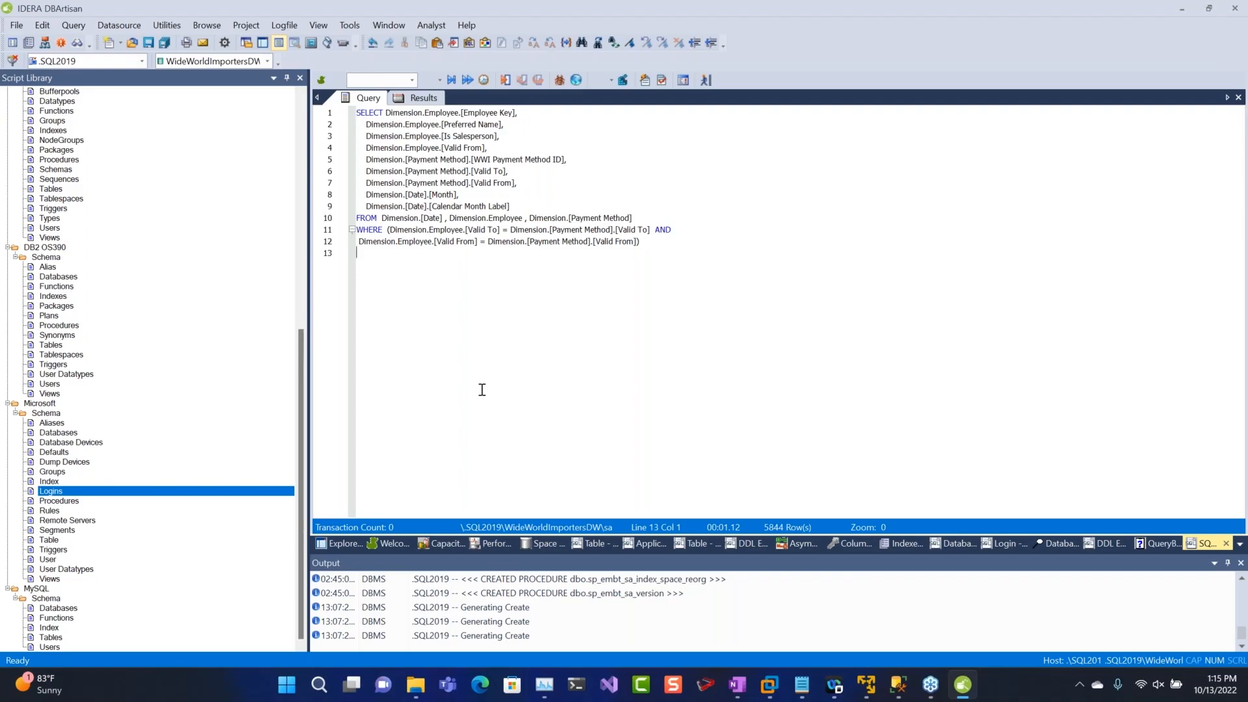